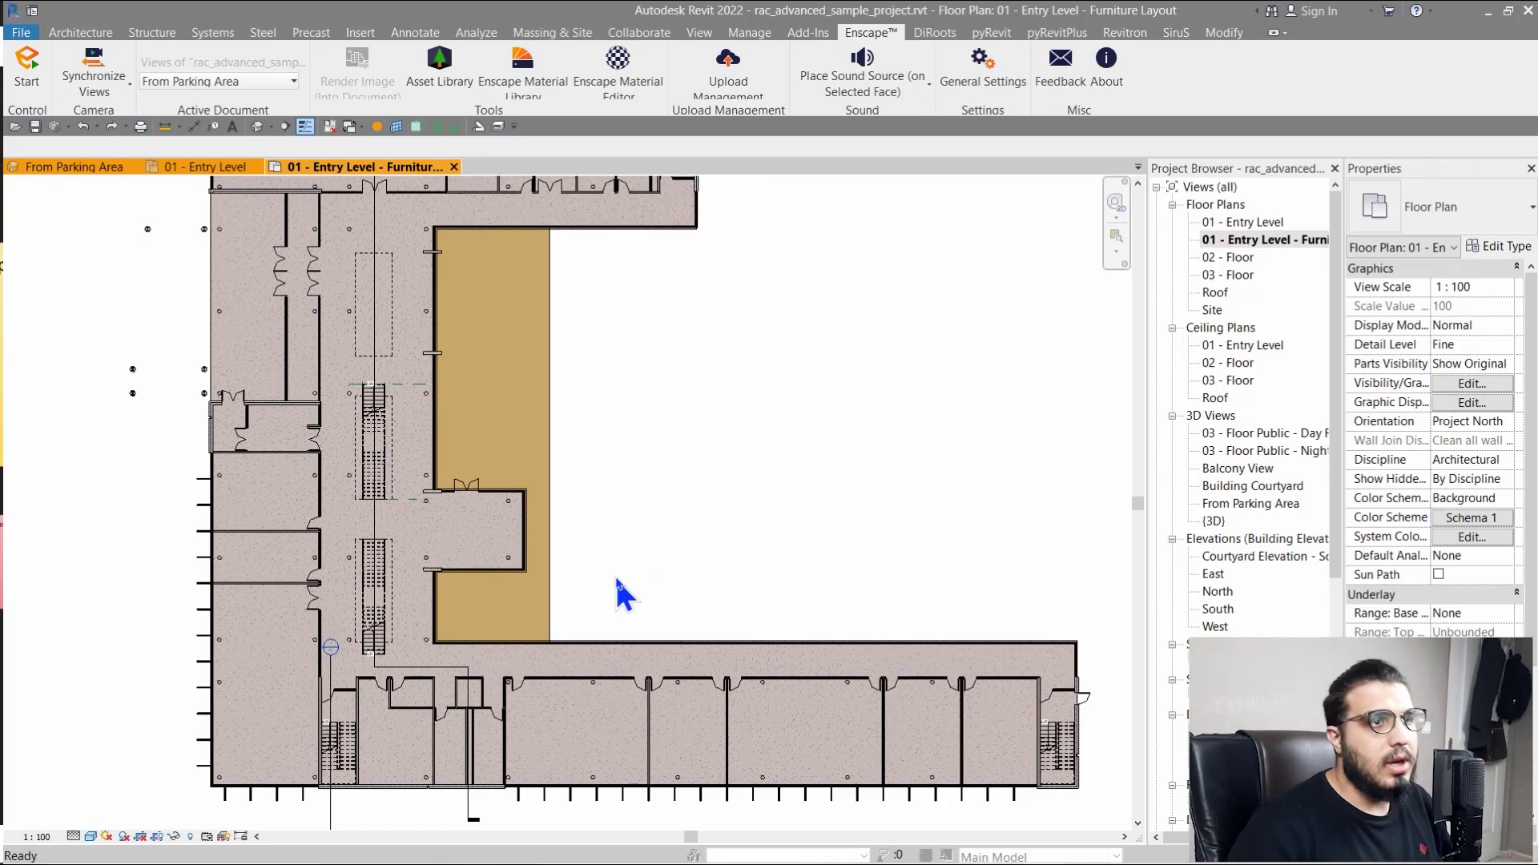
Step: Override the Walls cut pattern with a solid black fill via VG
key(v)
key(g)
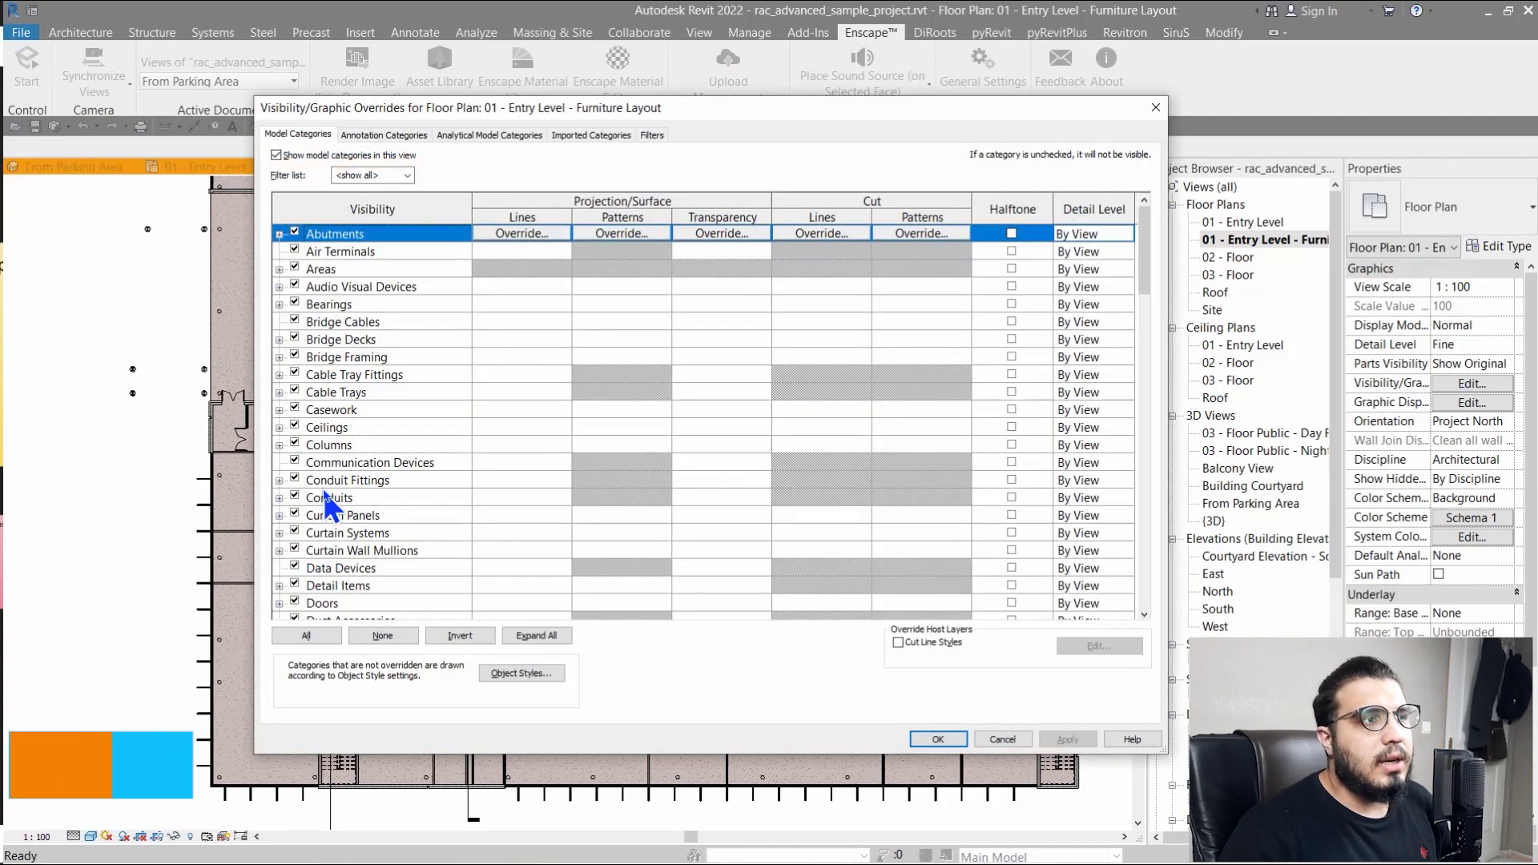
click(364, 584)
key(w)
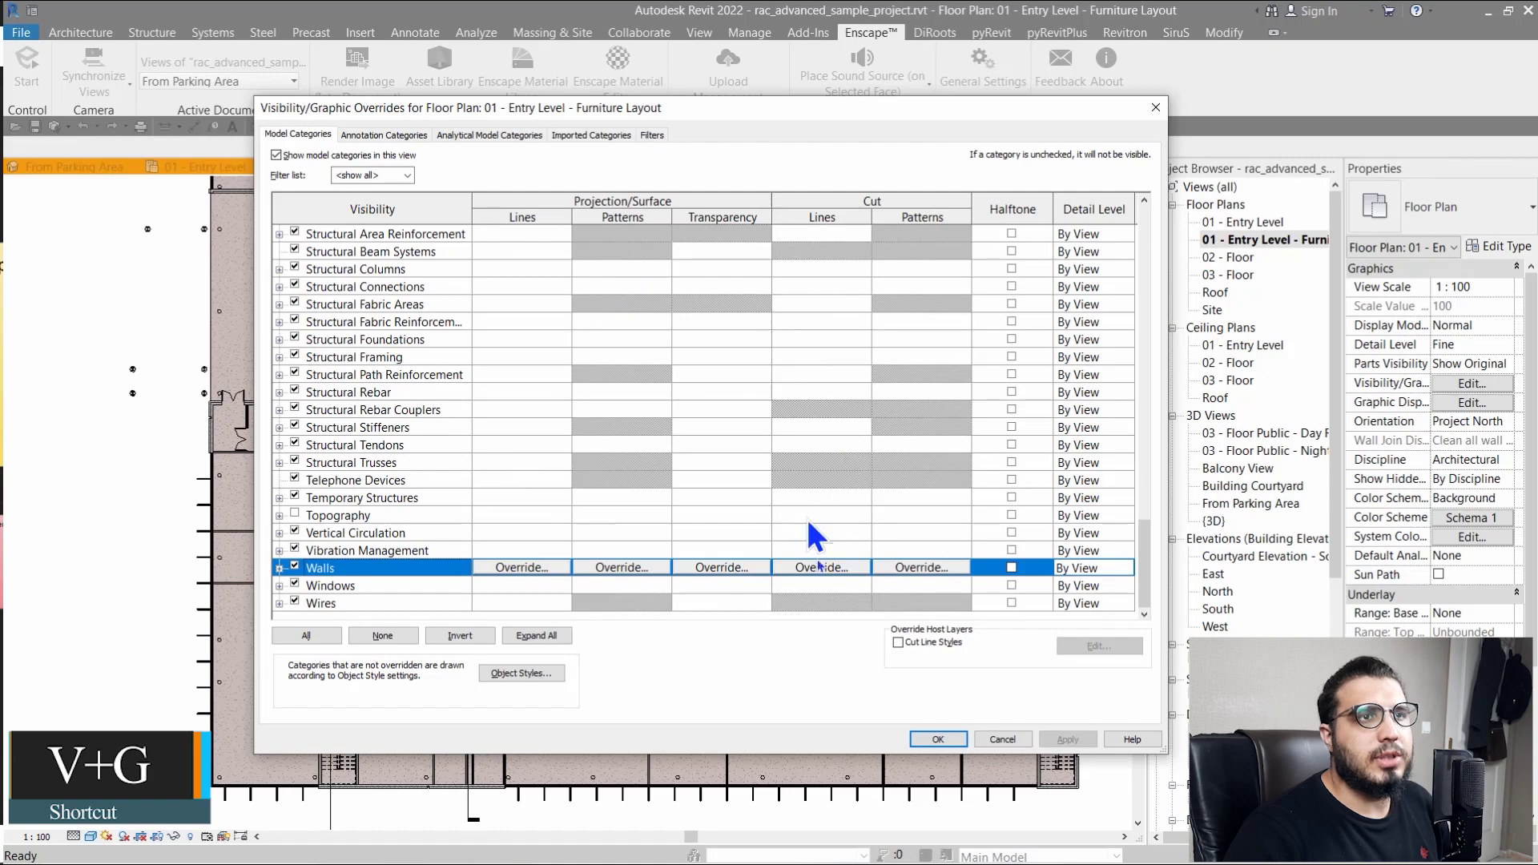
click(902, 569)
click(710, 454)
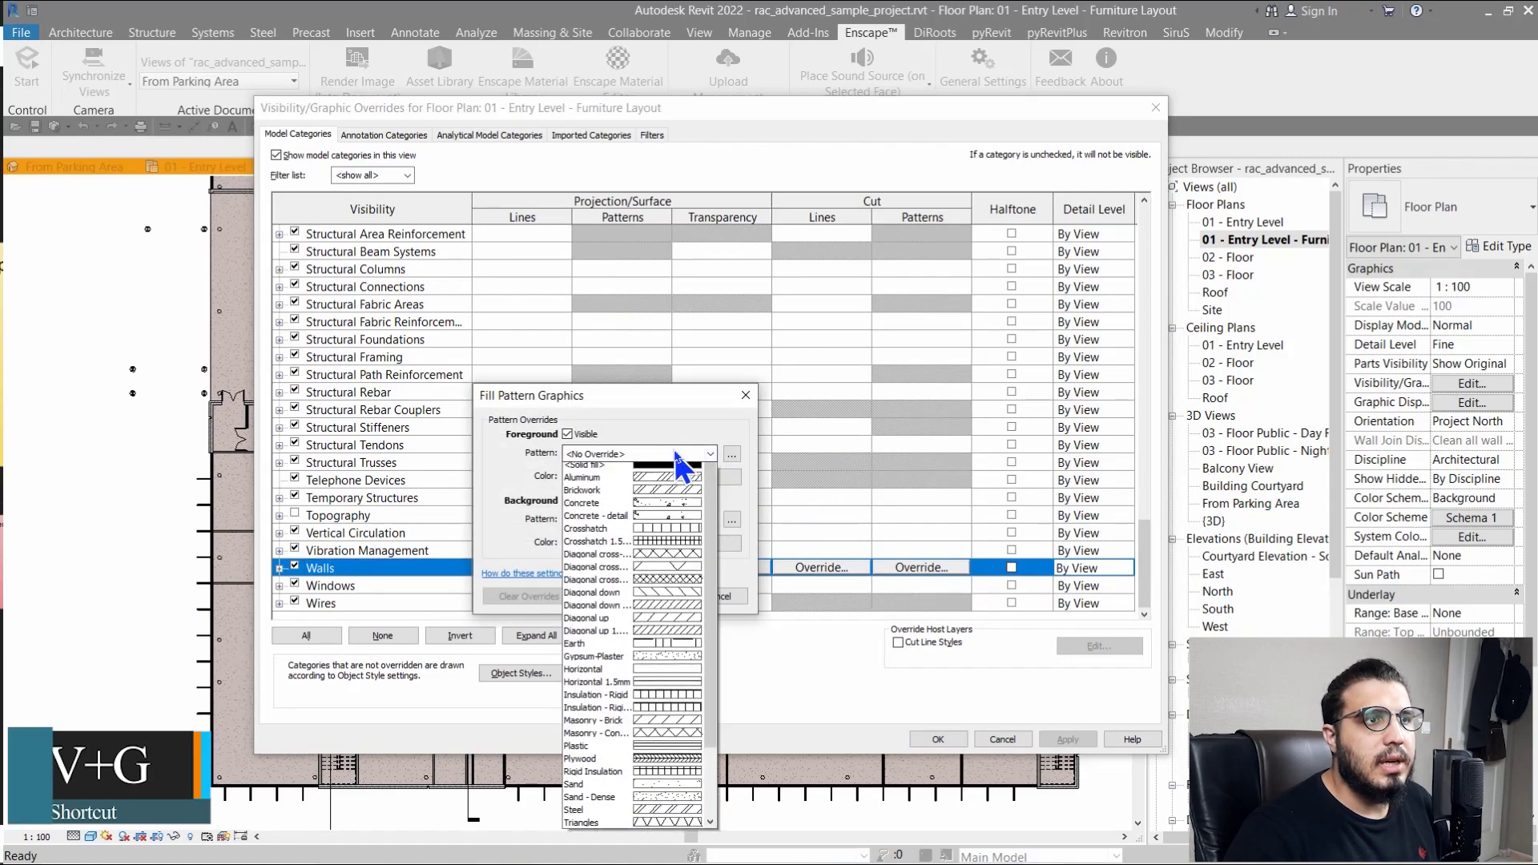
click(633, 481)
click(637, 478)
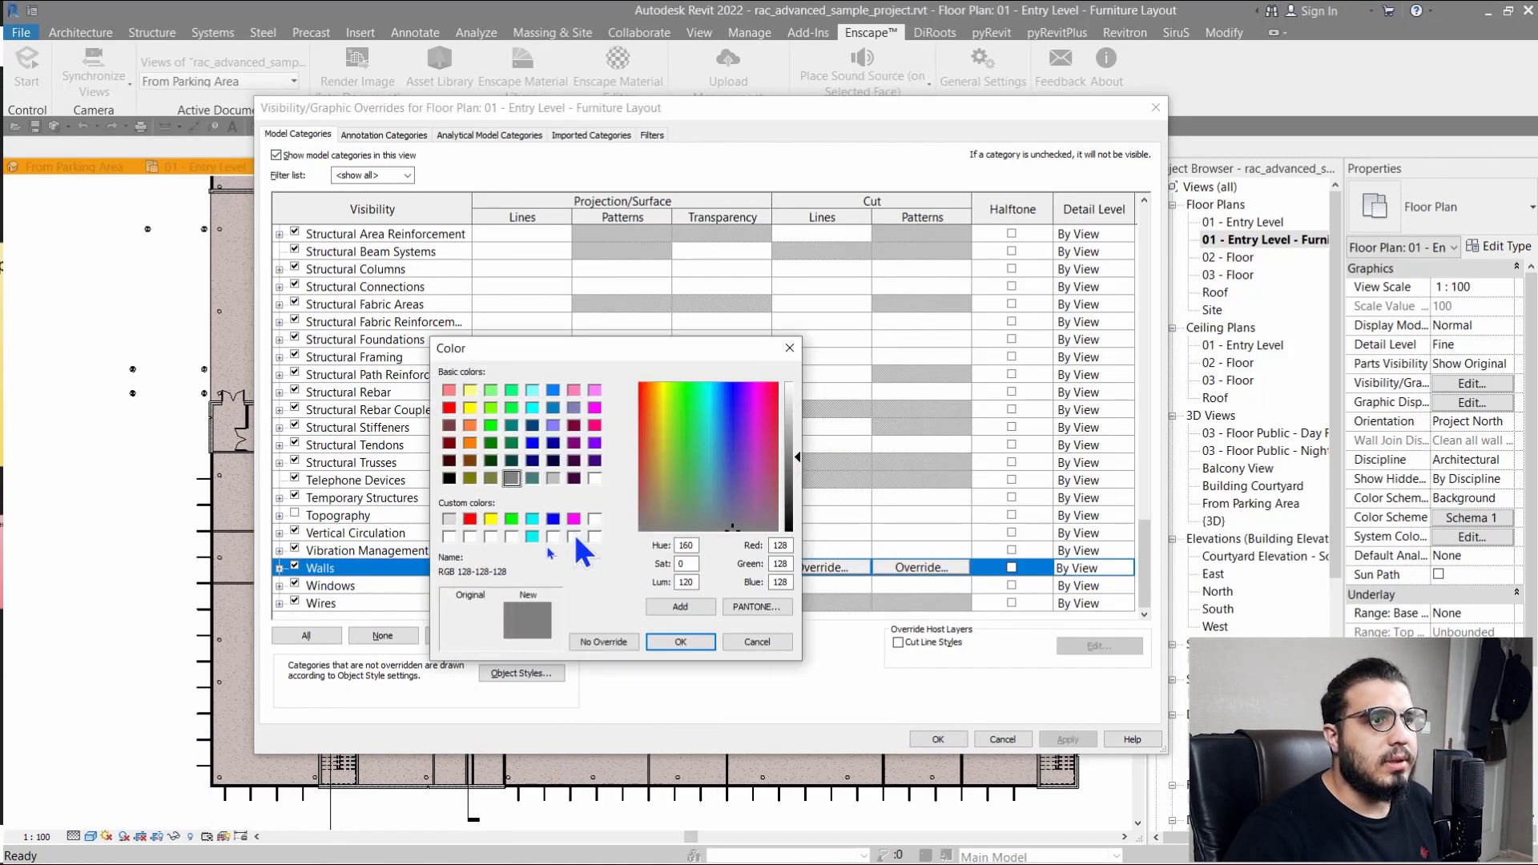
click(680, 641)
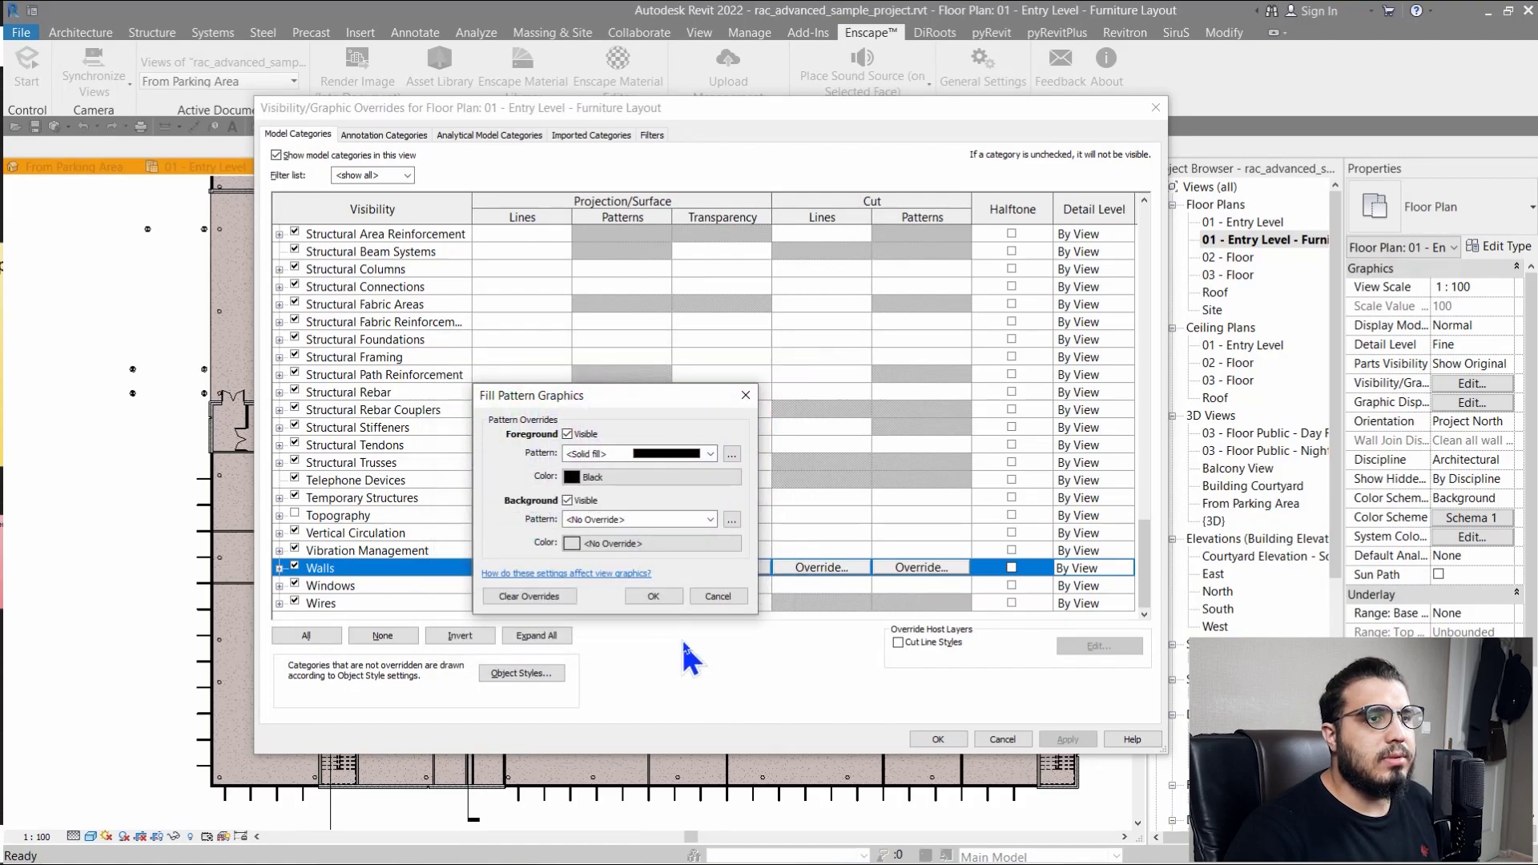
click(651, 600)
Step: Override the Floors cut pattern with solid fill cyan (RGB 0-244-244) and apply
click(440, 513)
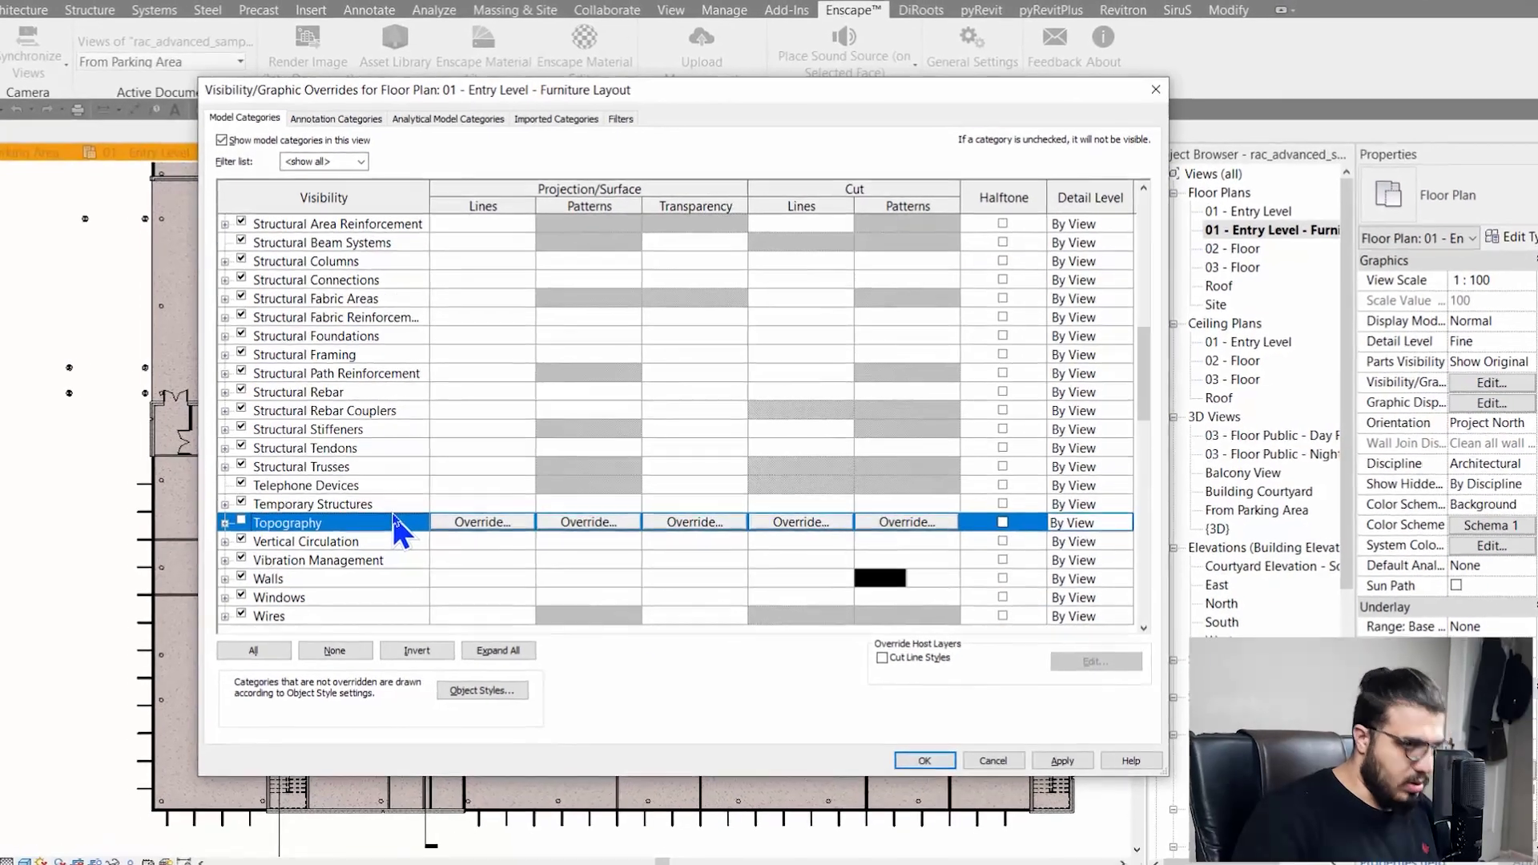
scroll(439, 513, up, 10)
key(f)
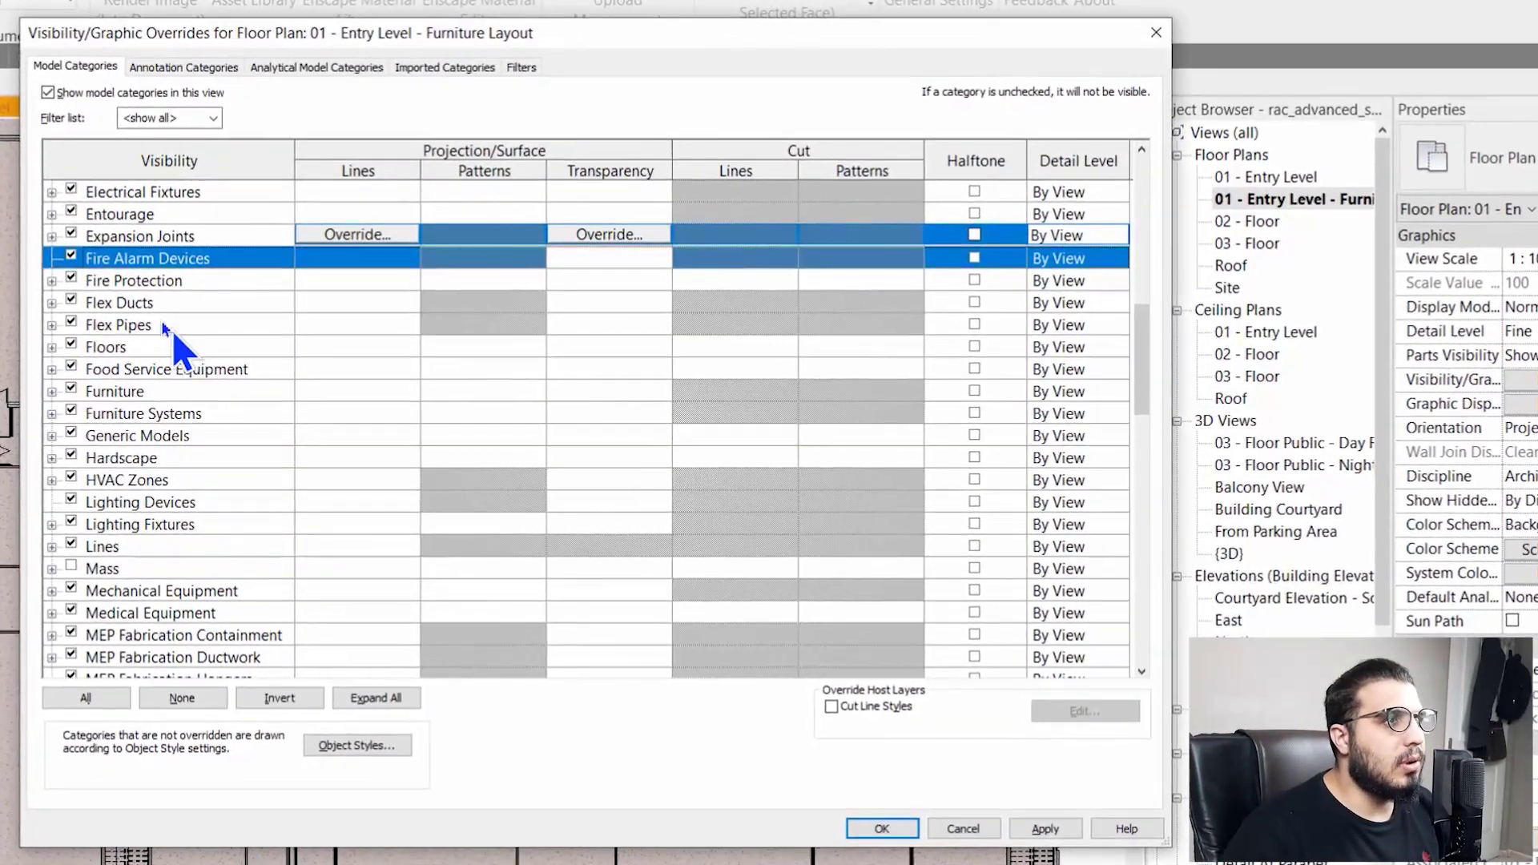
click(157, 347)
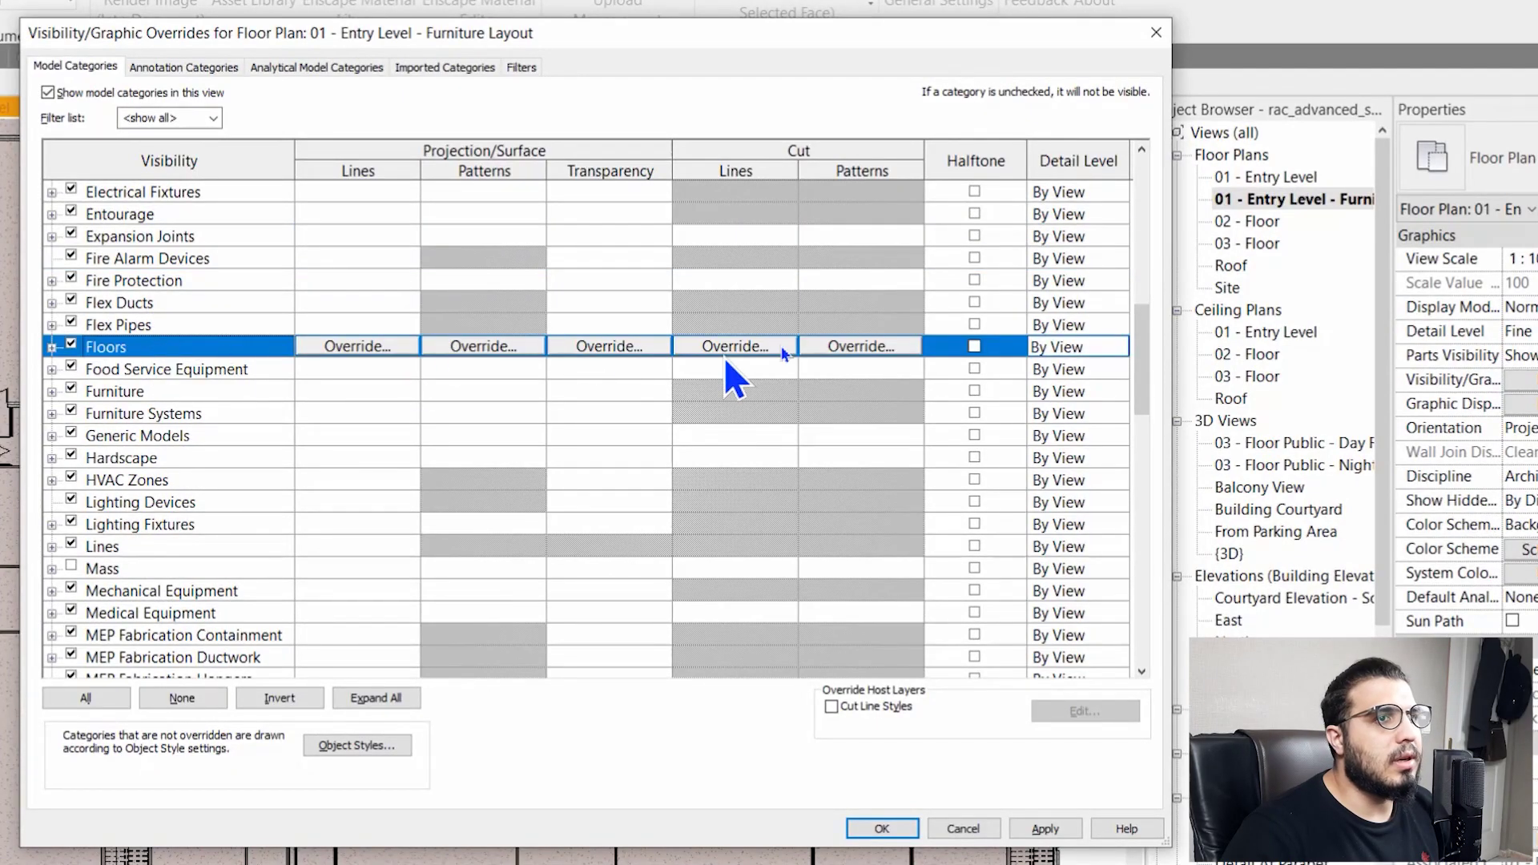
click(850, 349)
click(528, 469)
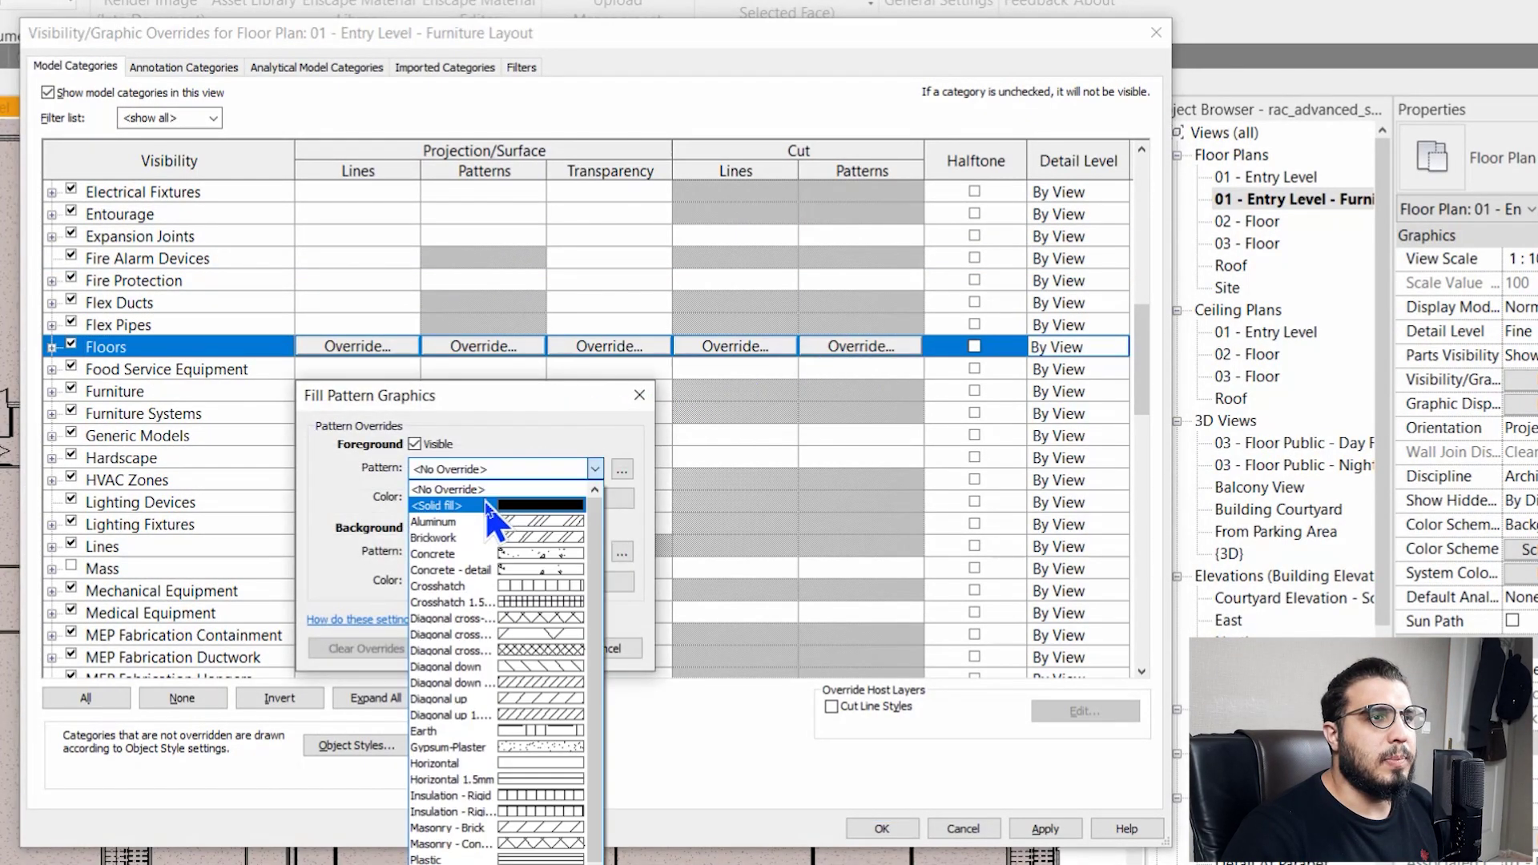
click(505, 500)
click(513, 498)
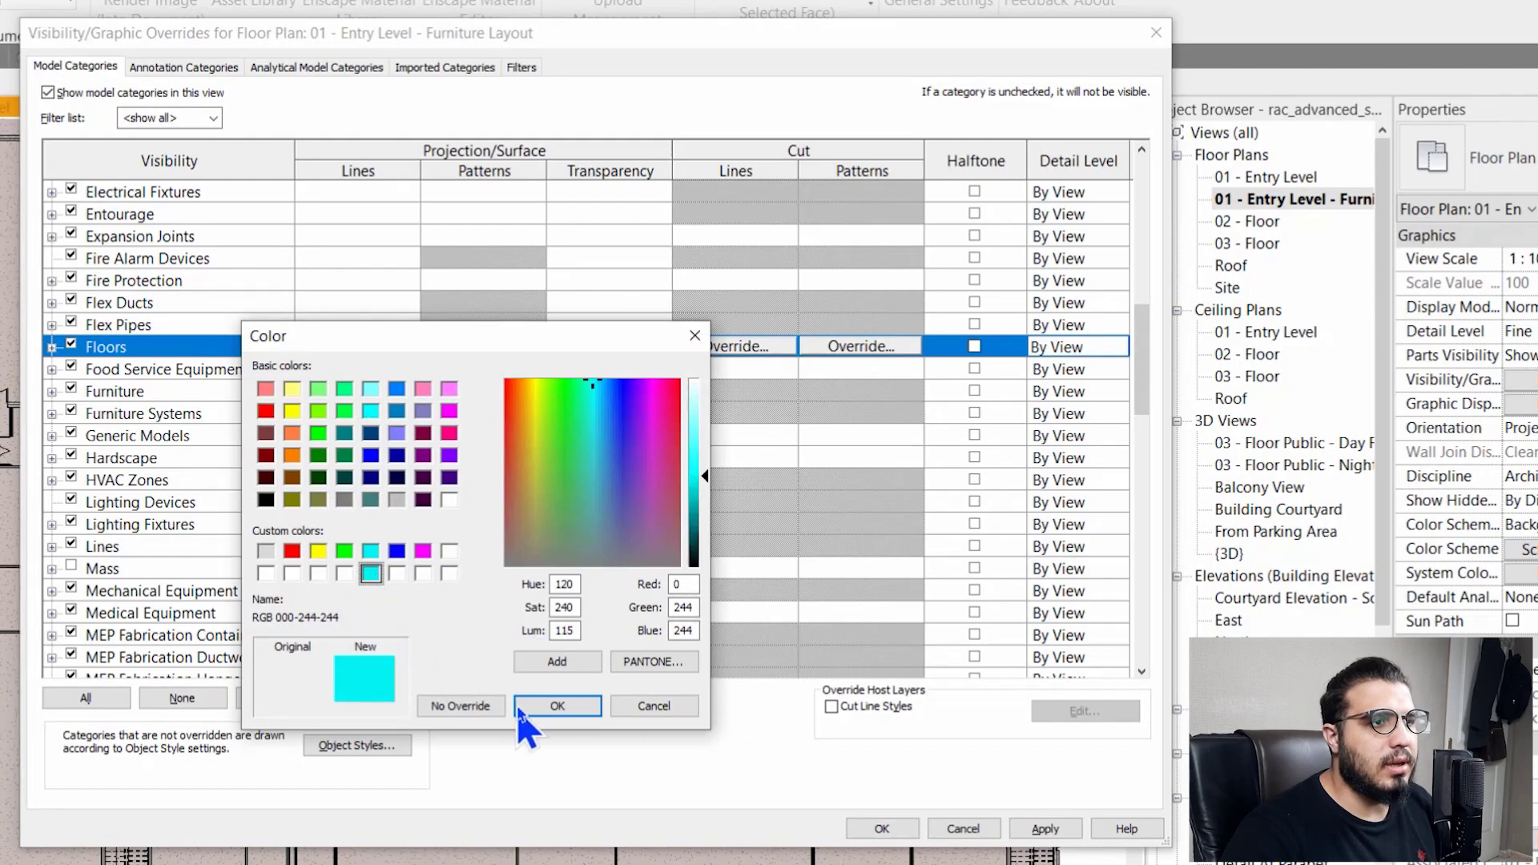
click(558, 708)
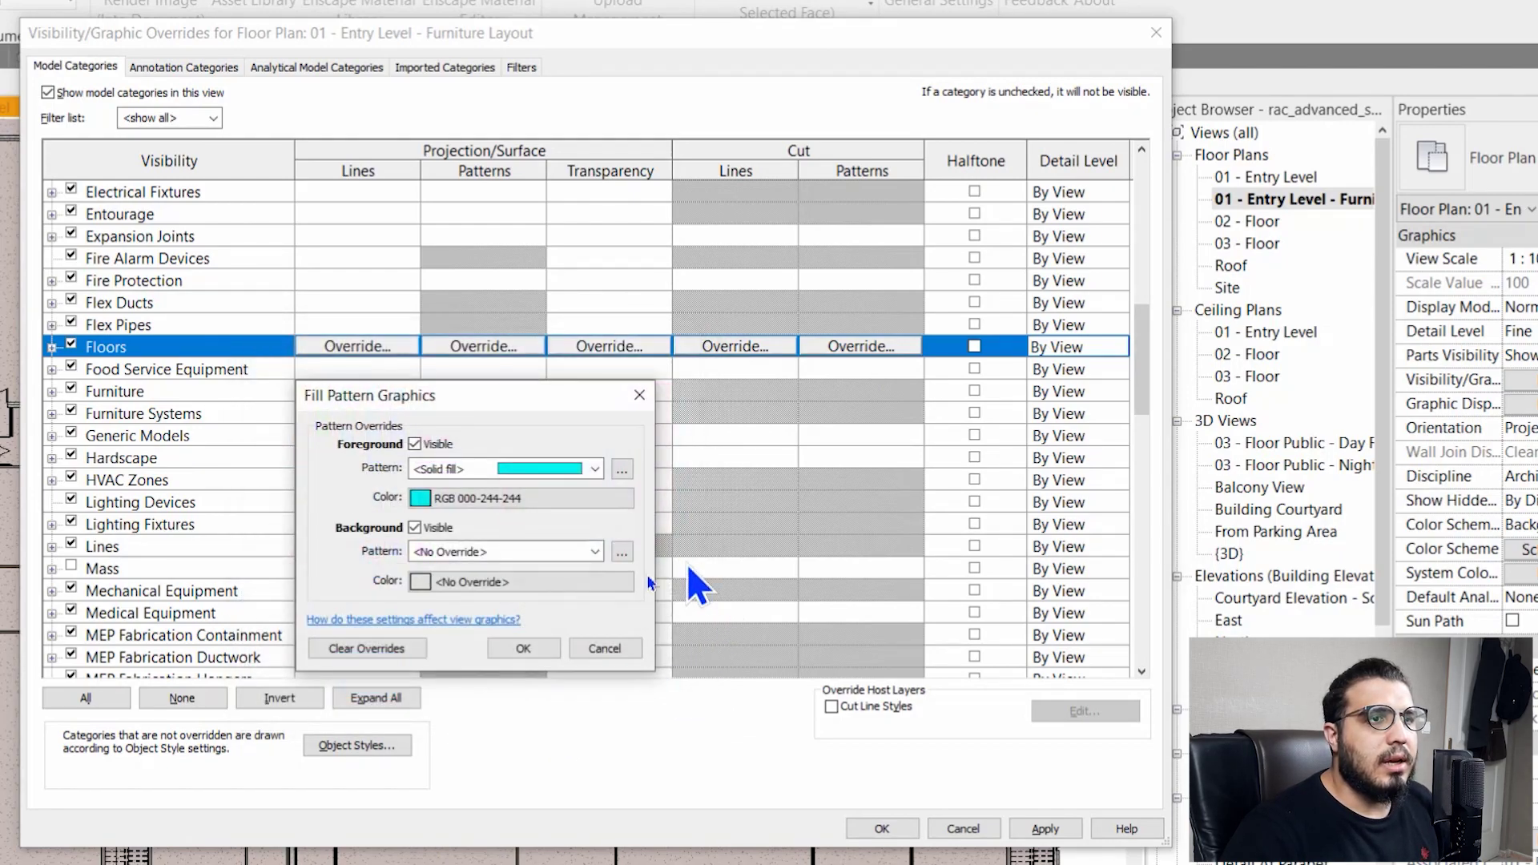
click(524, 650)
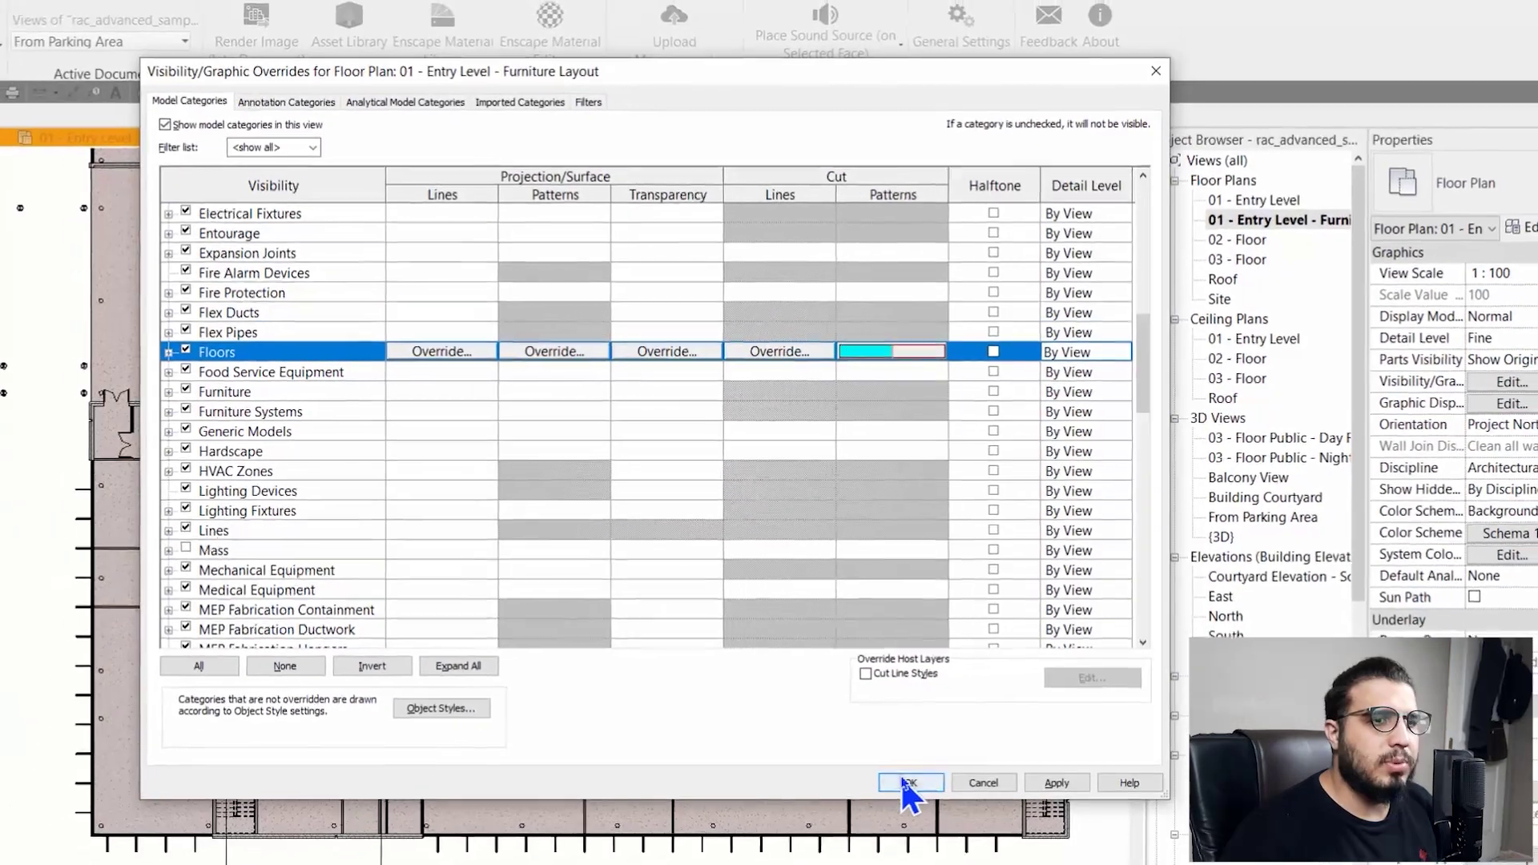
click(881, 829)
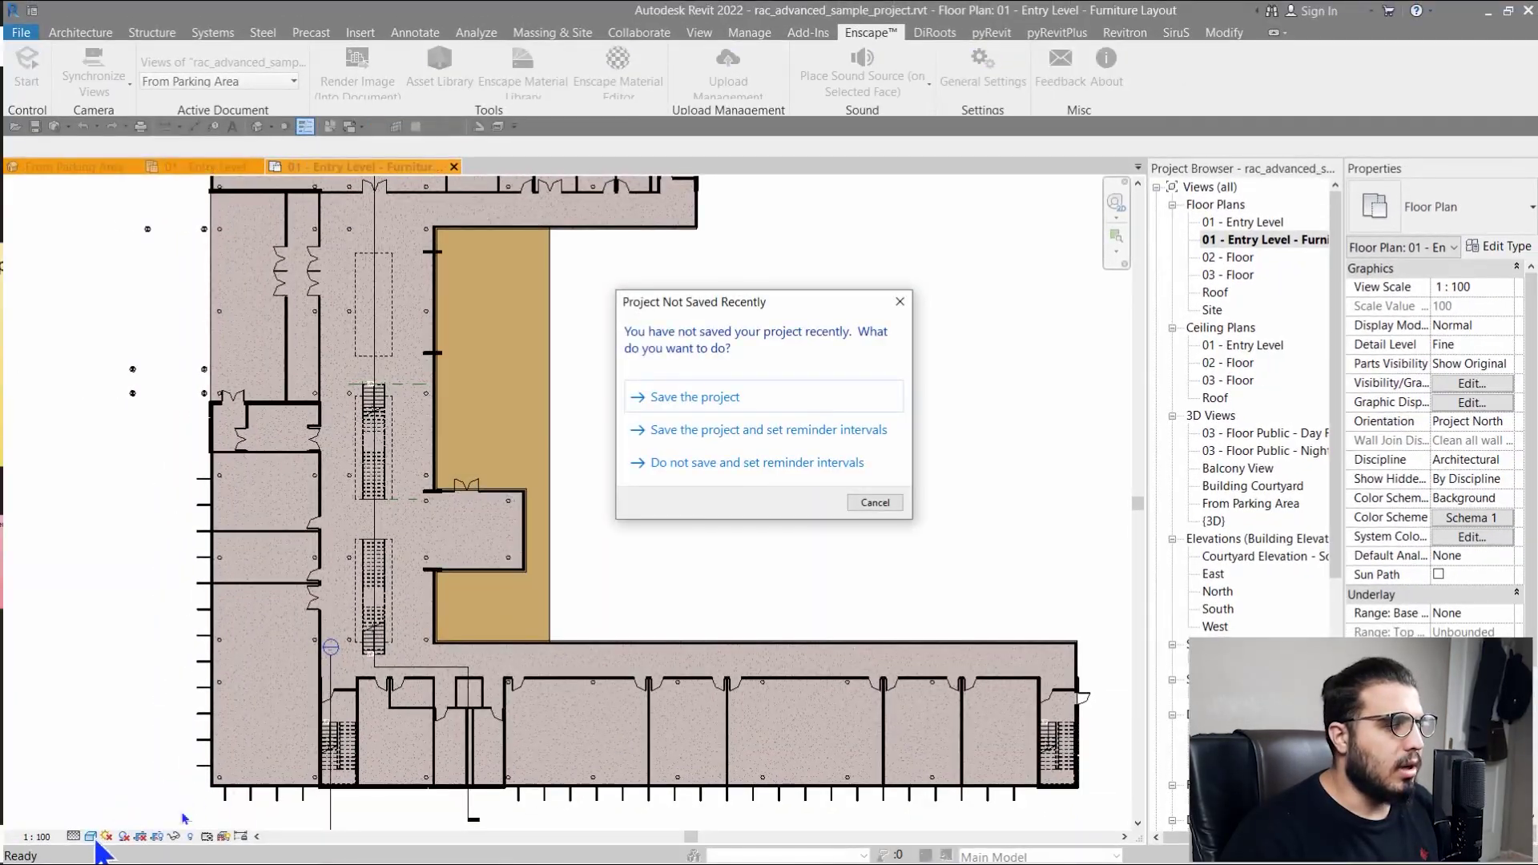
Step: Dismiss the save reminder and switch the plan to Hidden Line visual style
click(871, 503)
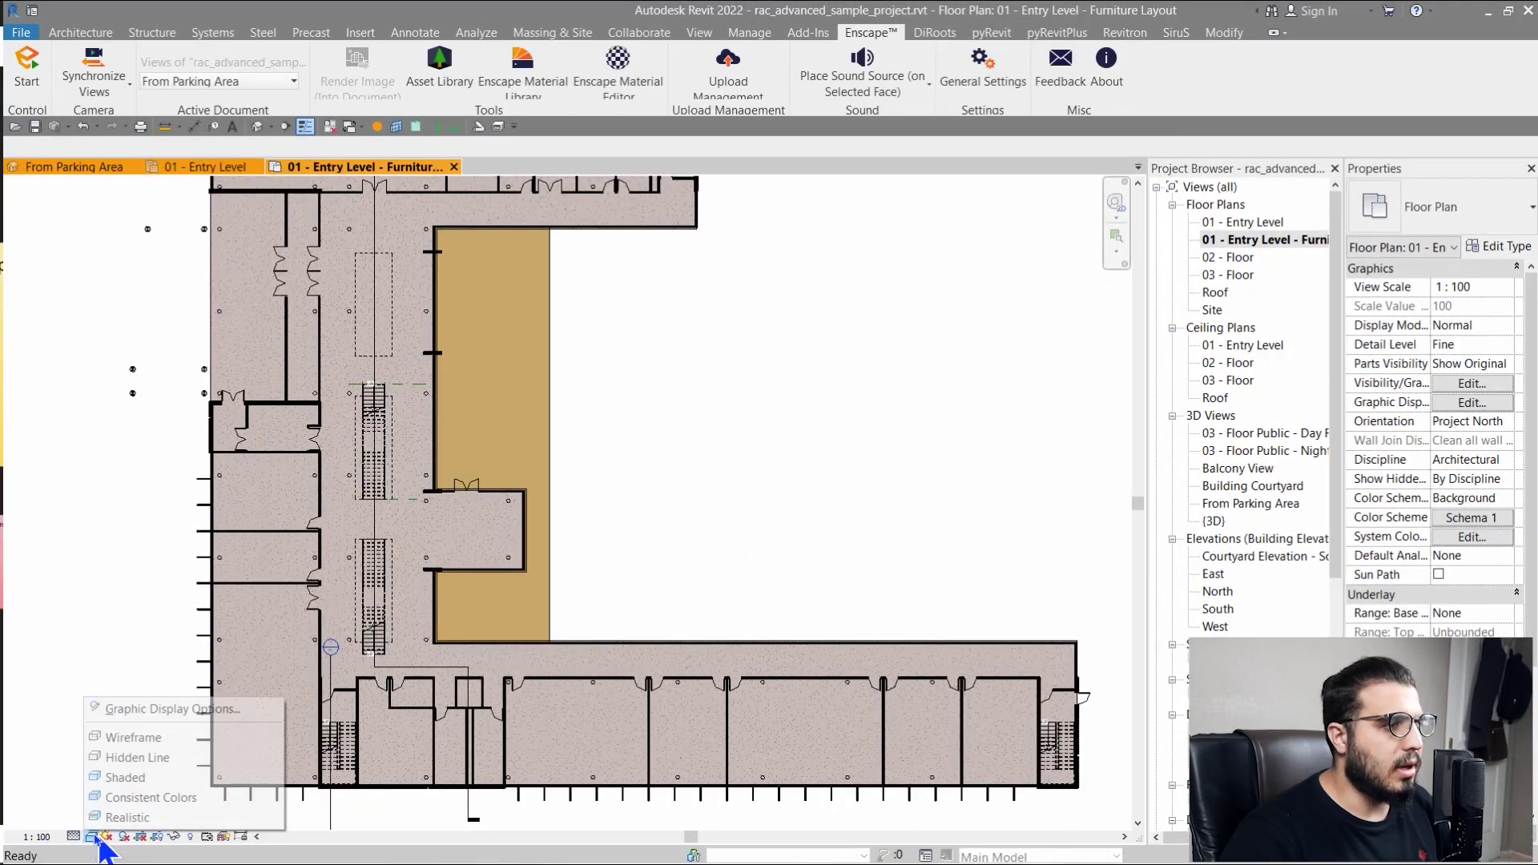
click(133, 758)
scroll(556, 622, down, 3)
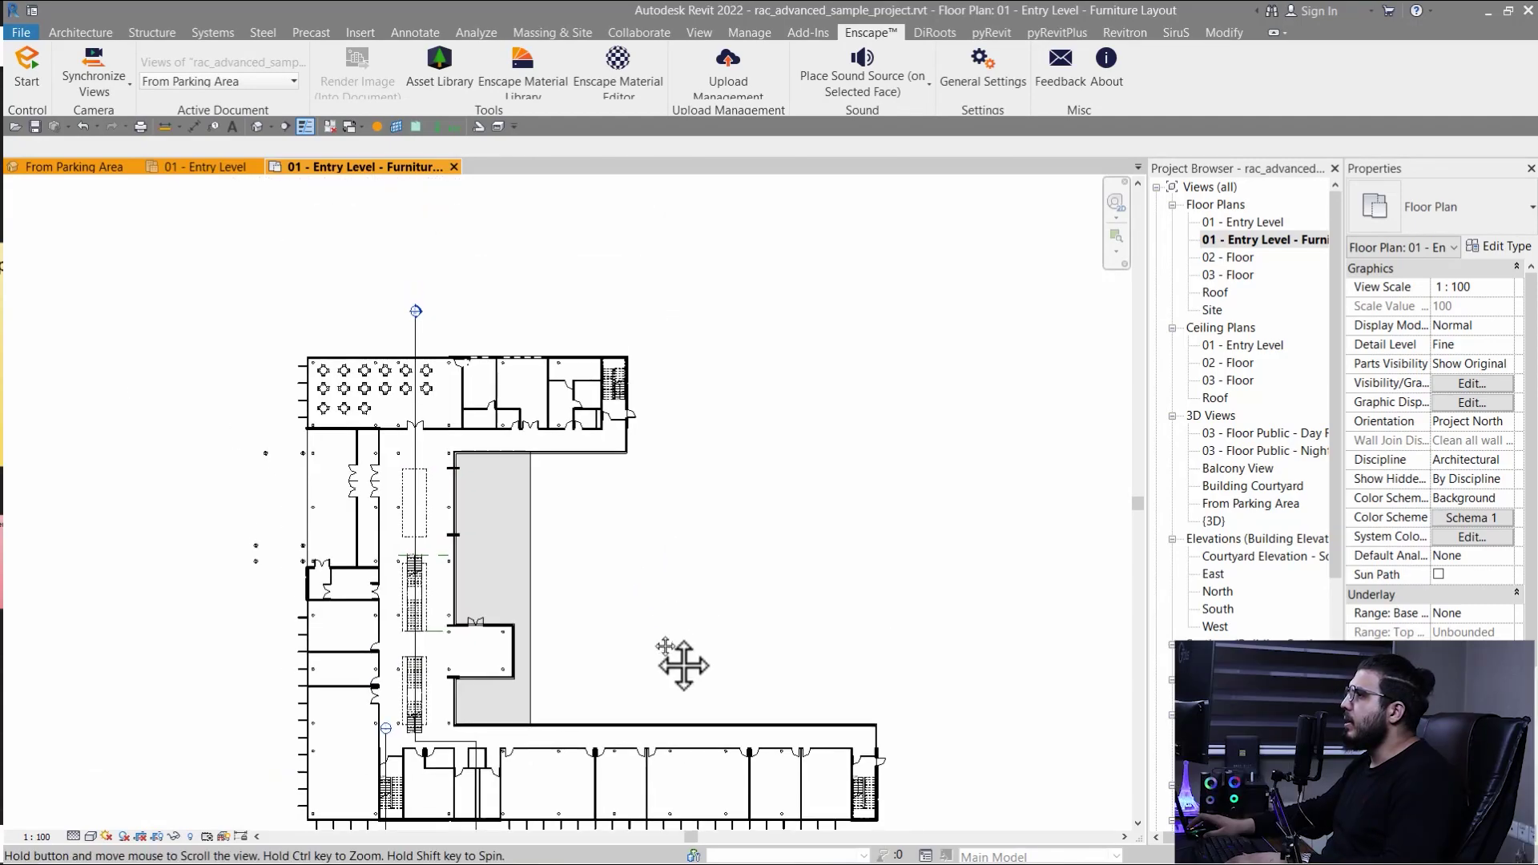
middle_drag(687, 663, 655, 641)
Step: Give the Floors projection pattern a solid fill in Visibility/Graphic Overrides
key(v)
key(g)
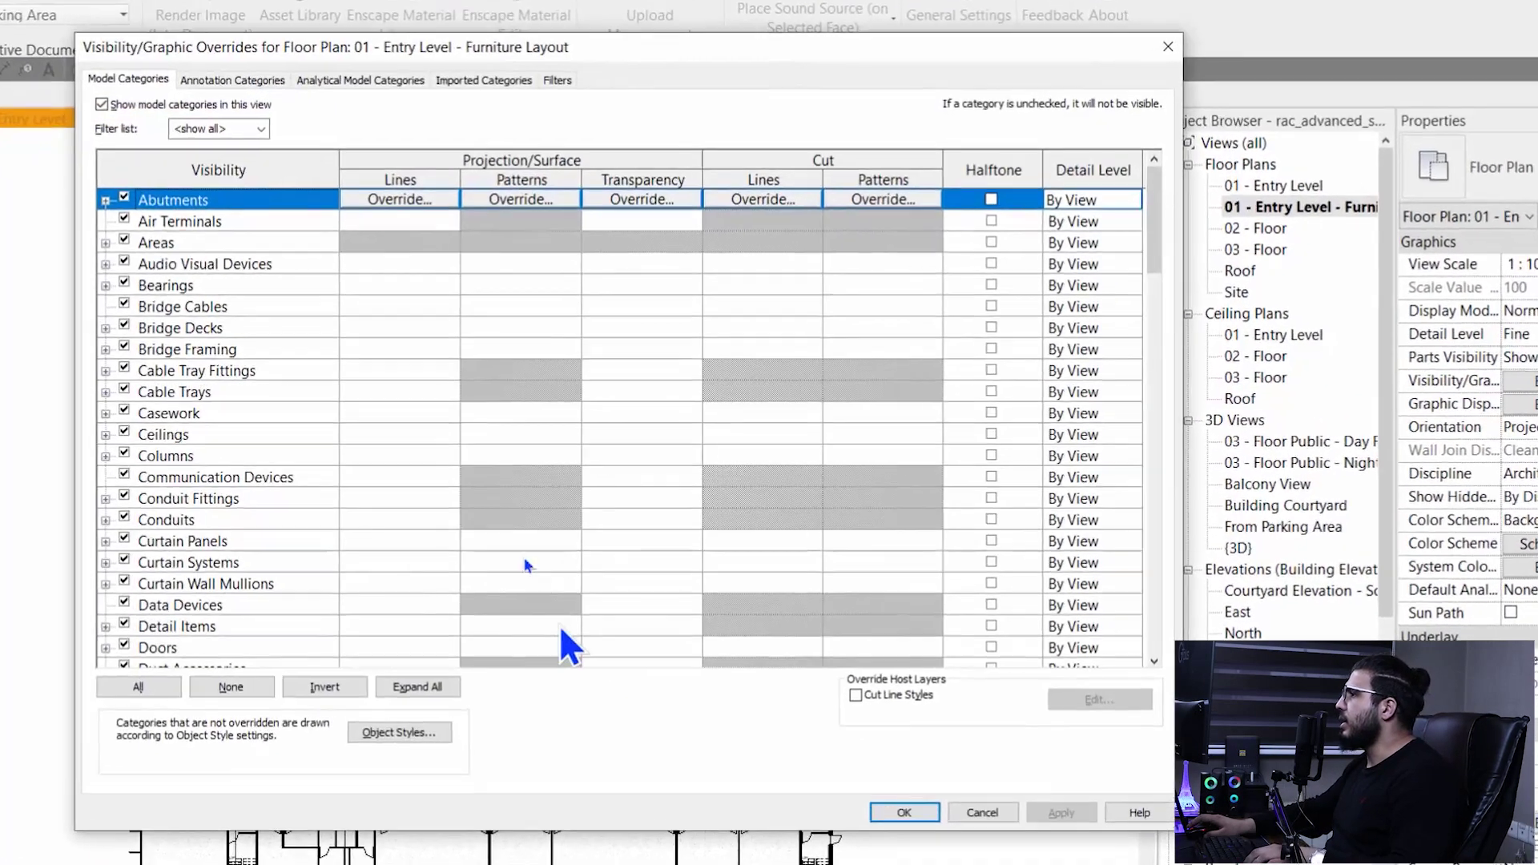
click(448, 452)
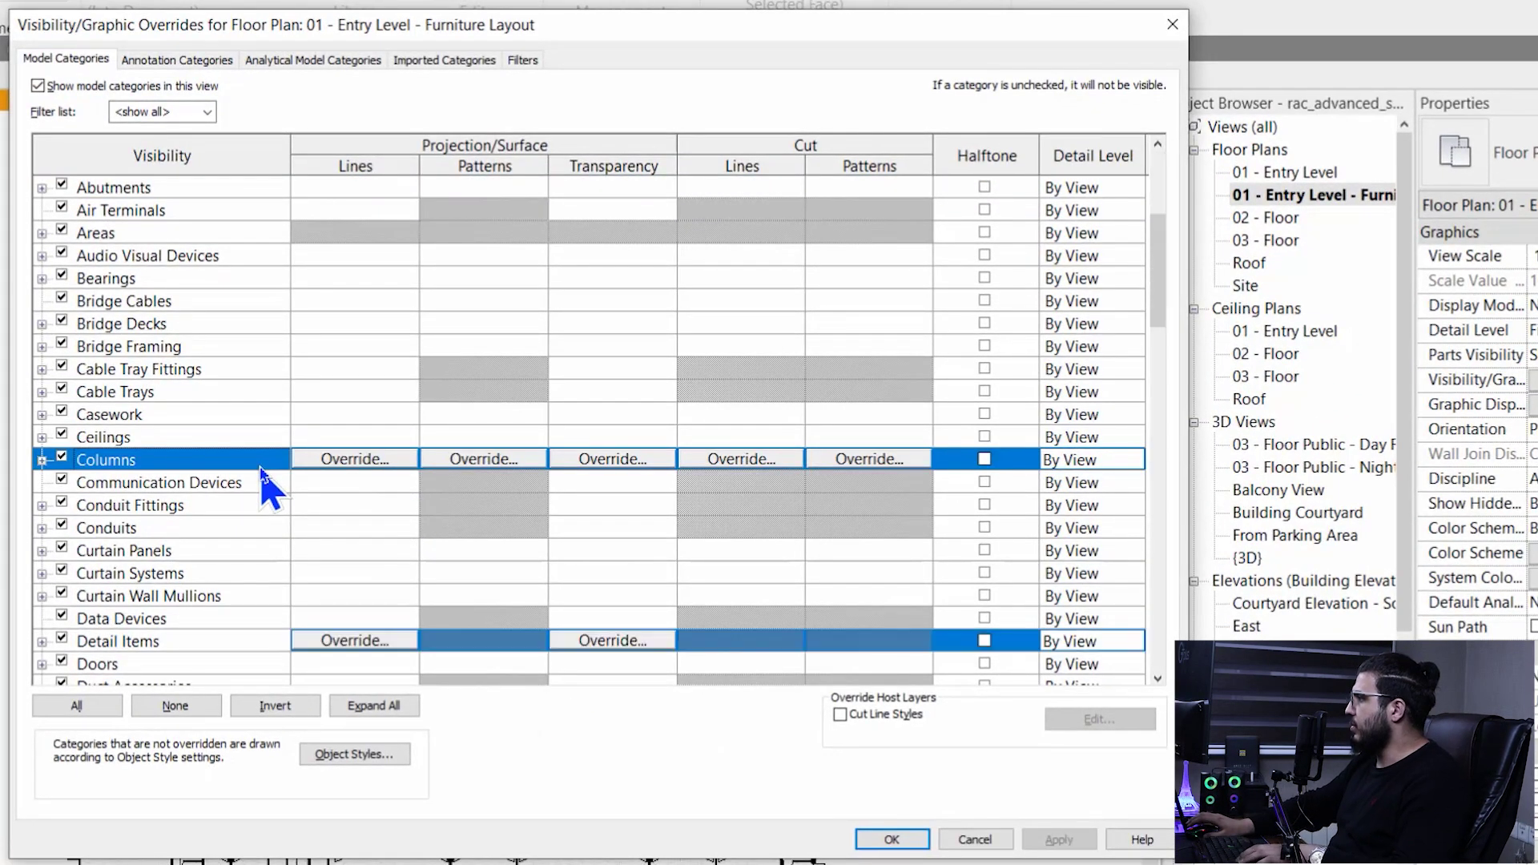
scroll(274, 484, down, 5)
click(420, 598)
scroll(570, 653, down, 1)
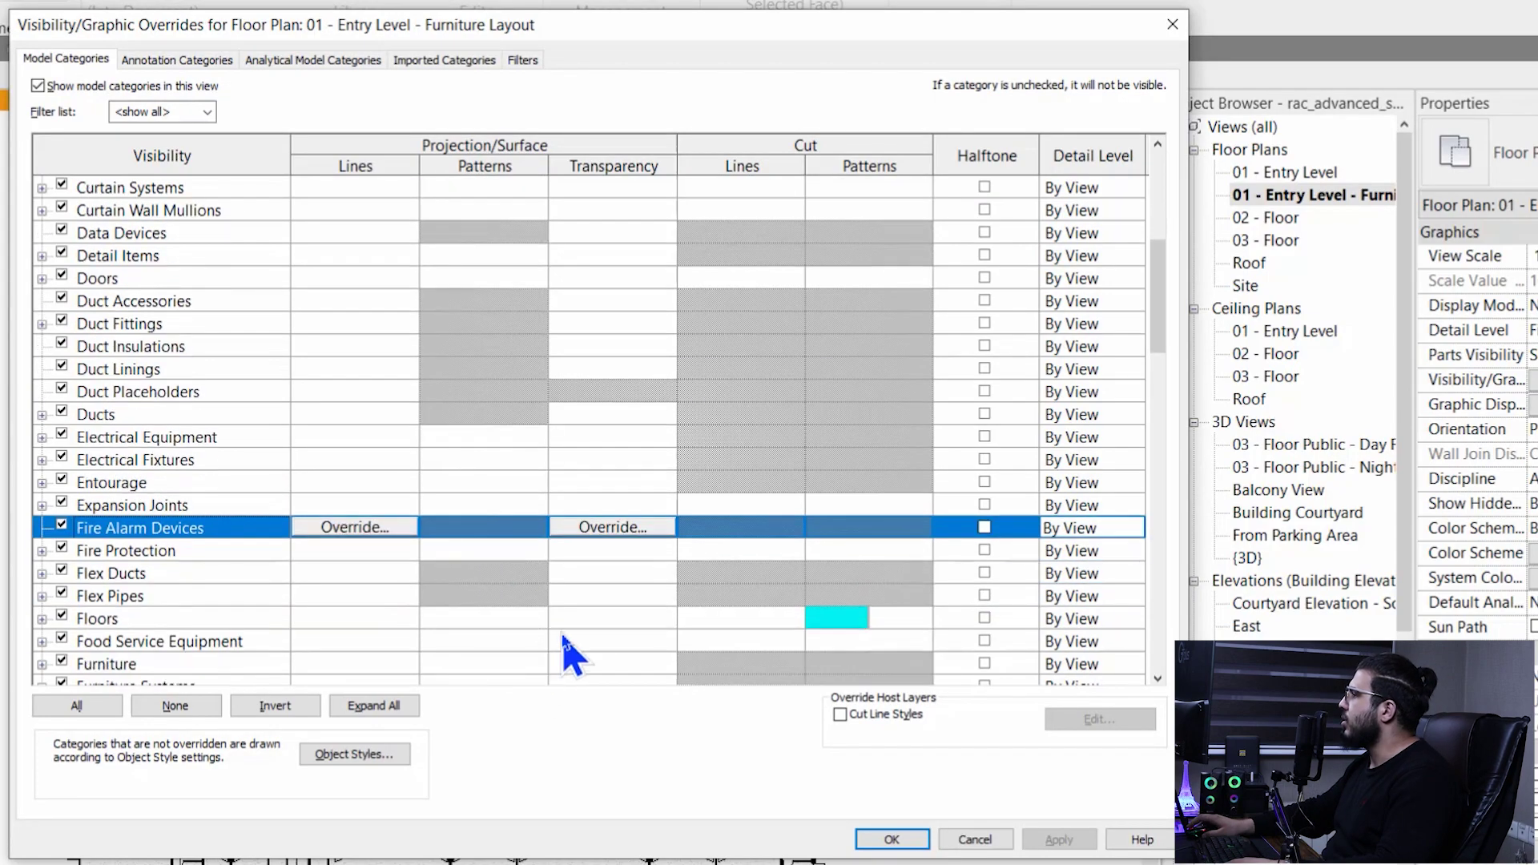
click(412, 623)
click(516, 622)
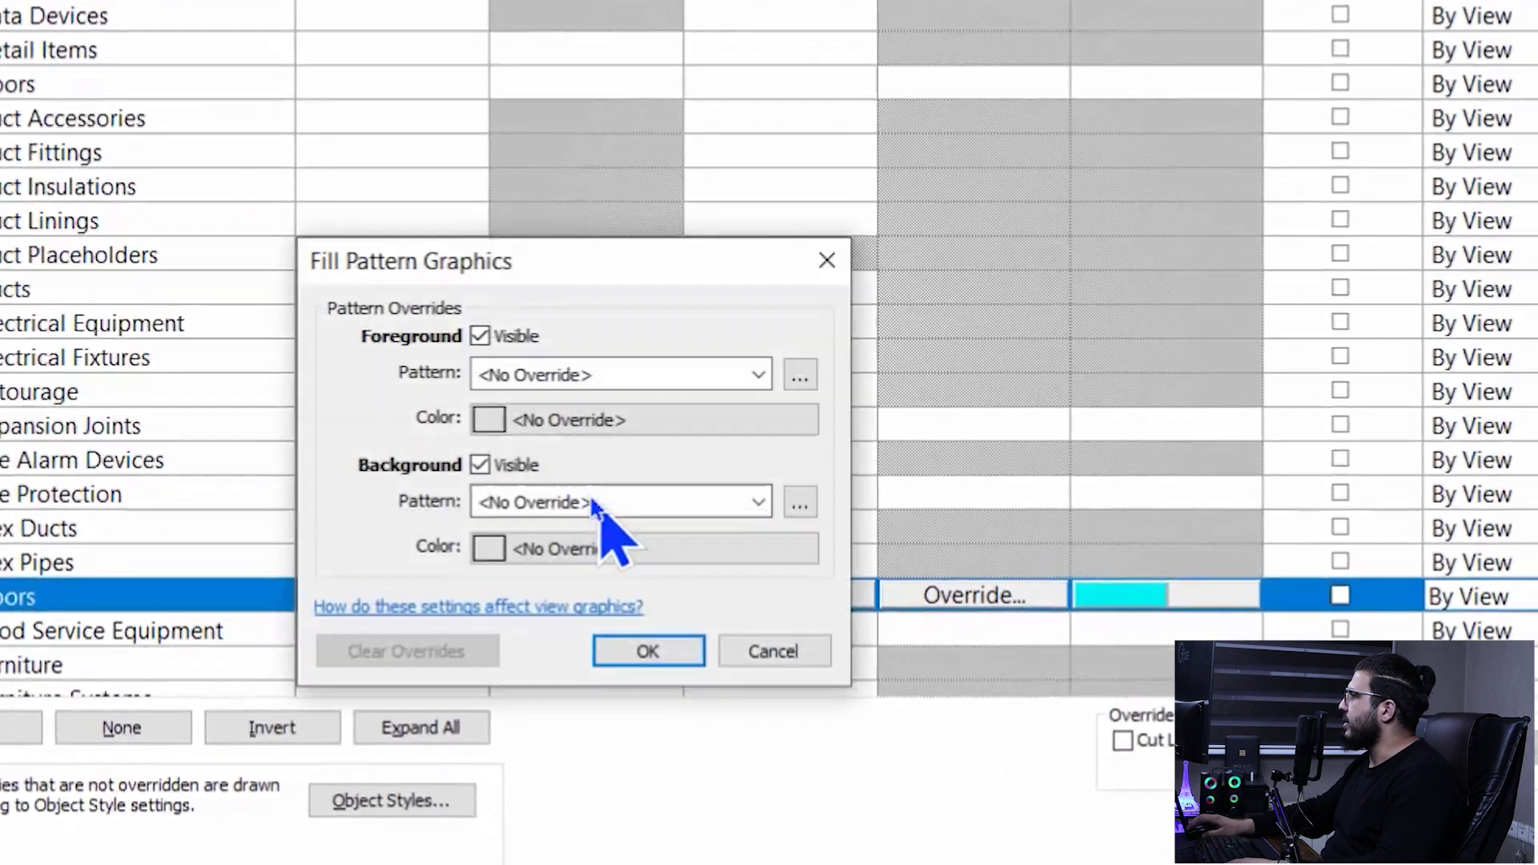
click(473, 471)
click(457, 506)
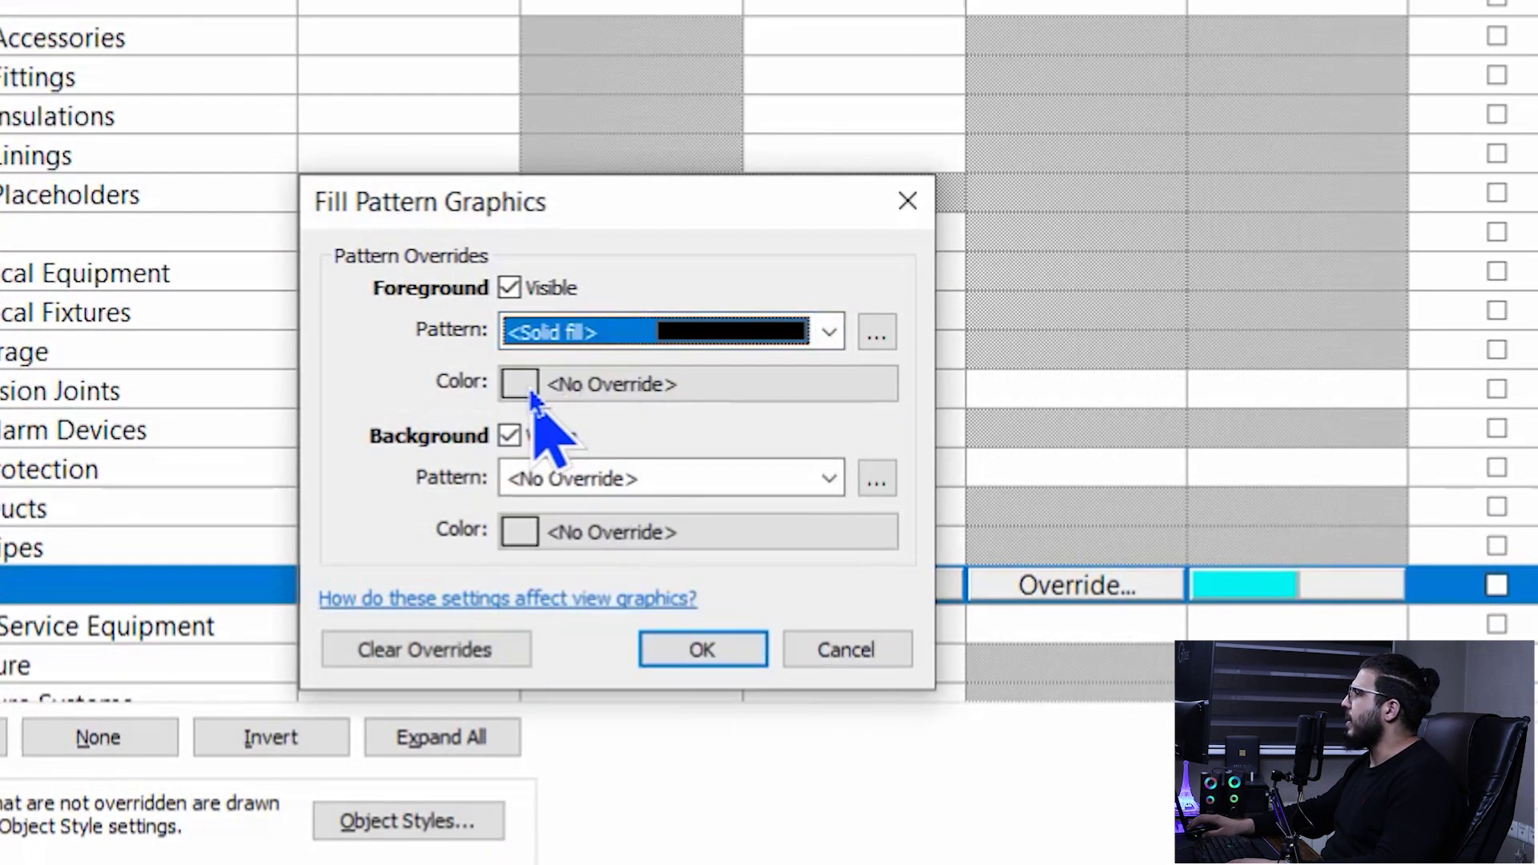
Step: Colour the floor solid fill cyan and apply the overrides
click(530, 391)
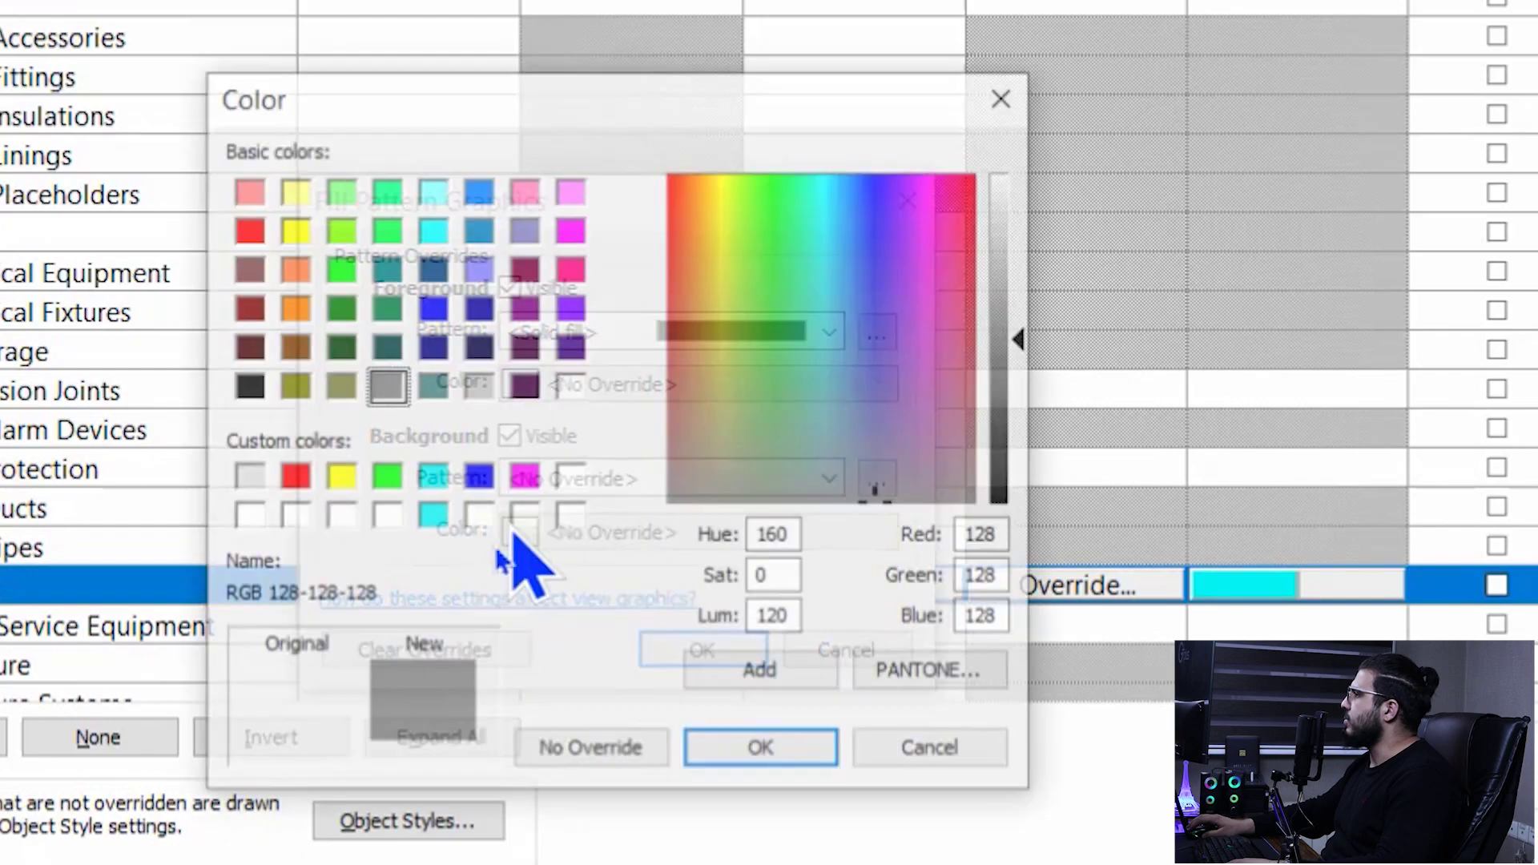
click(431, 479)
click(757, 753)
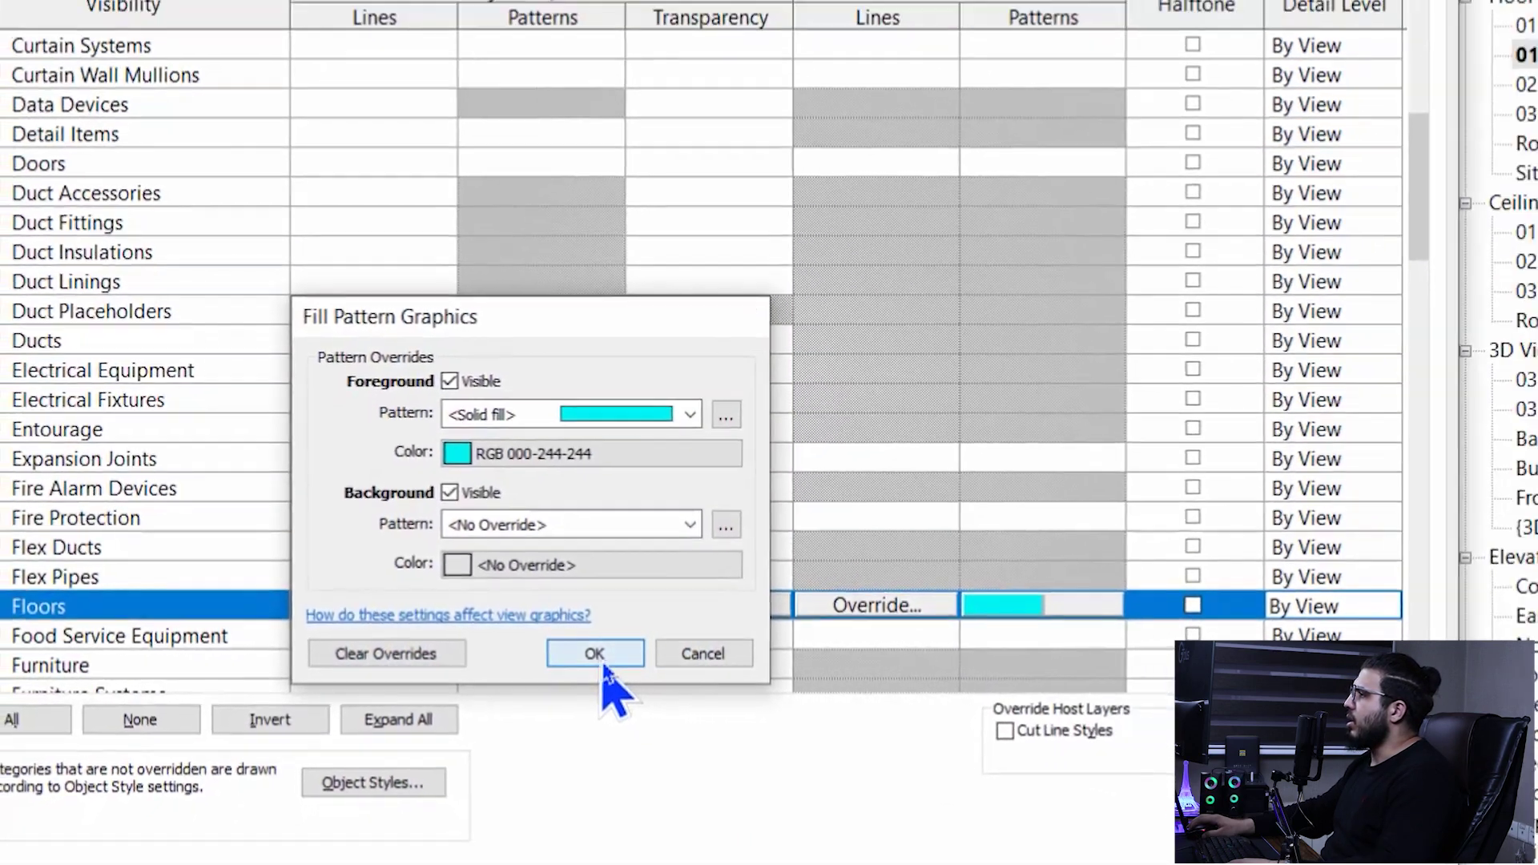
click(694, 649)
click(877, 838)
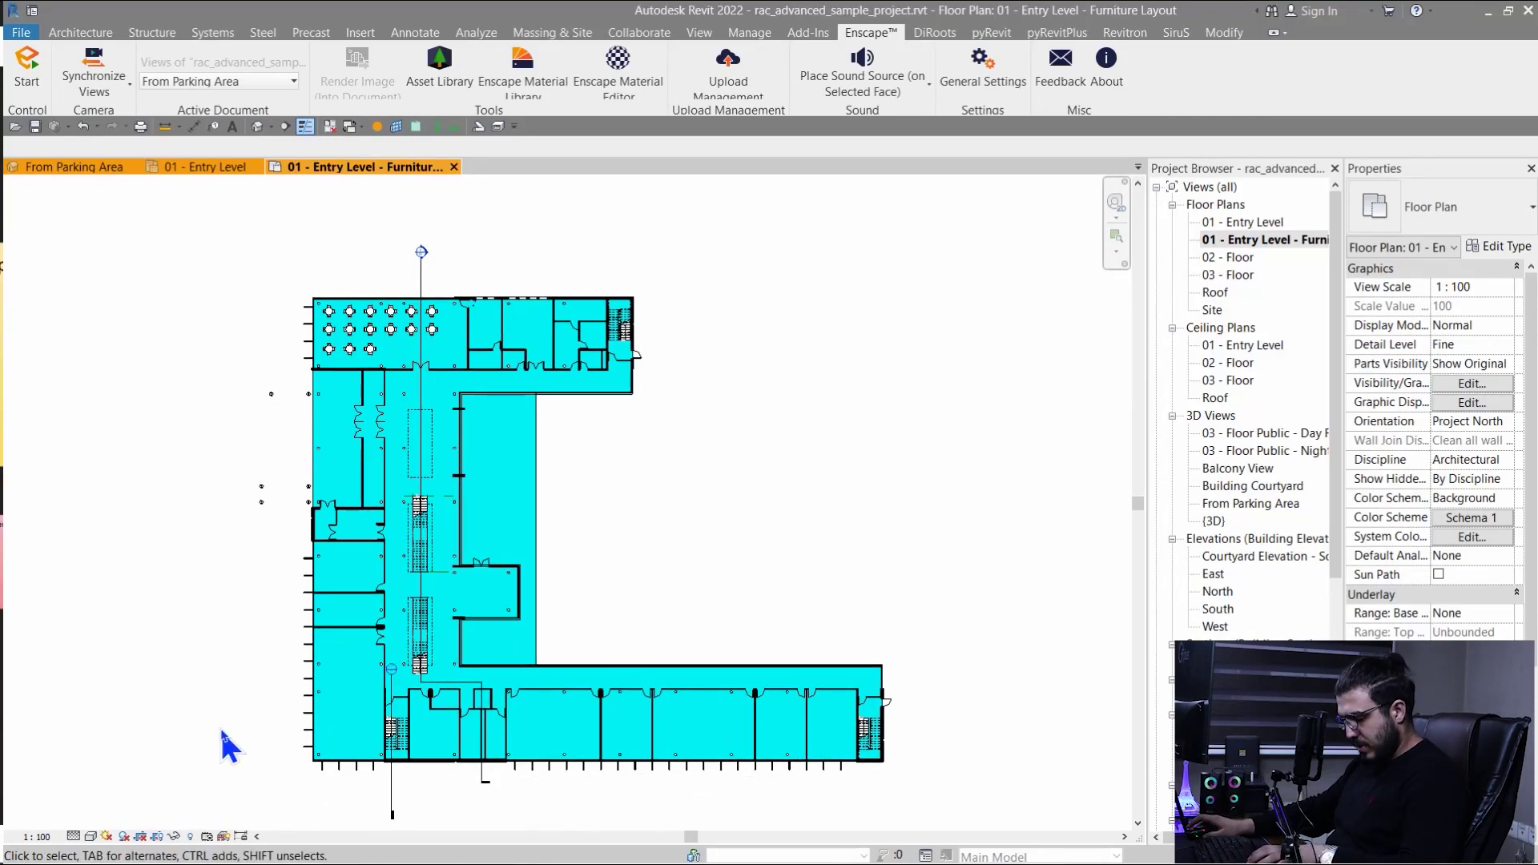
Step: Change the Floors surface fill to a lighter cyan and apply
key(g)
scroll(628, 557, down, 8)
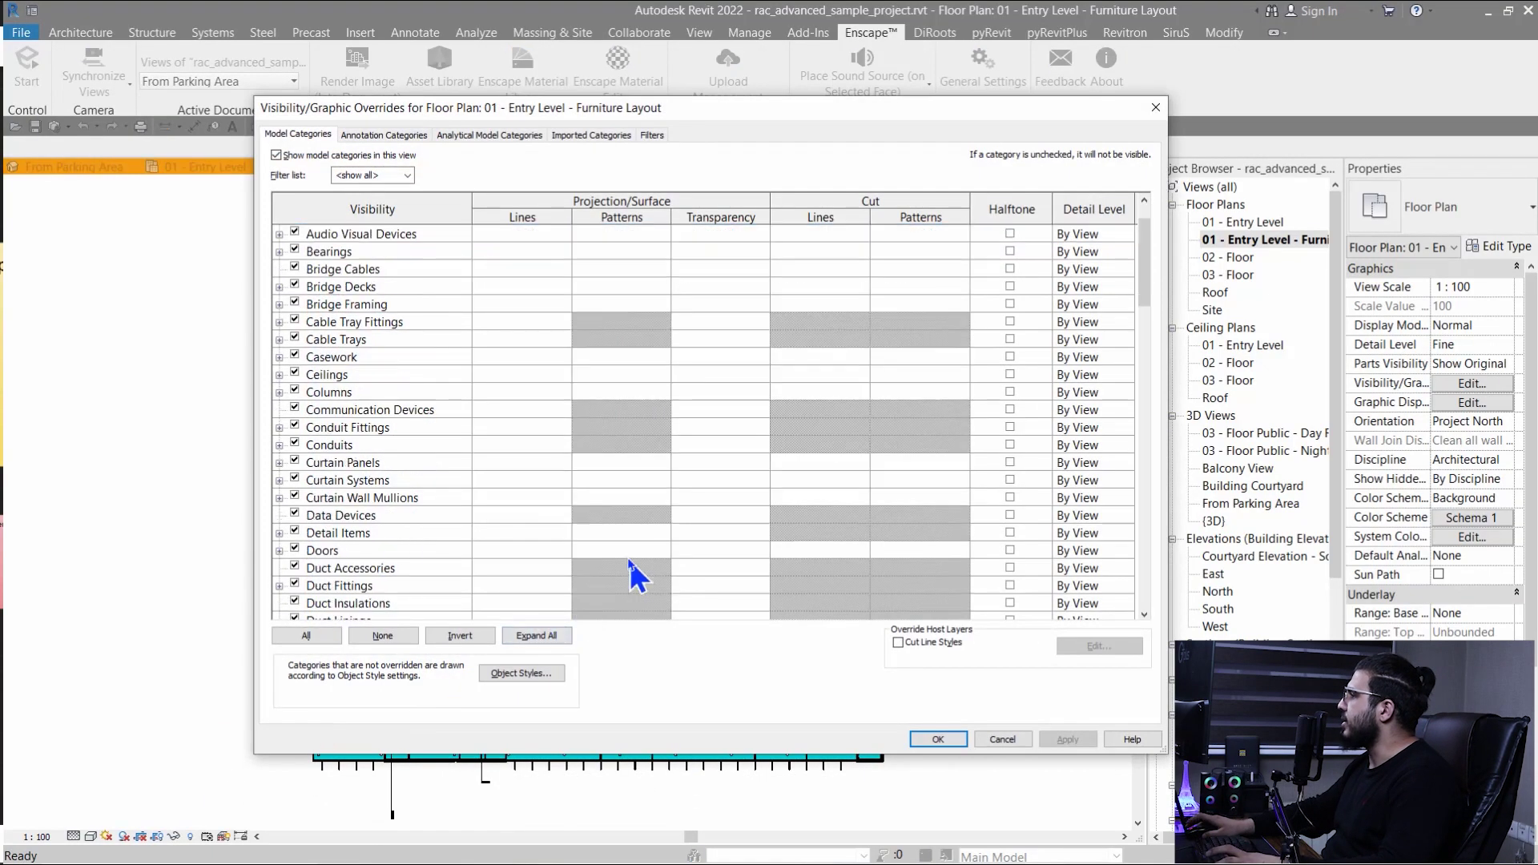
click(599, 445)
click(600, 444)
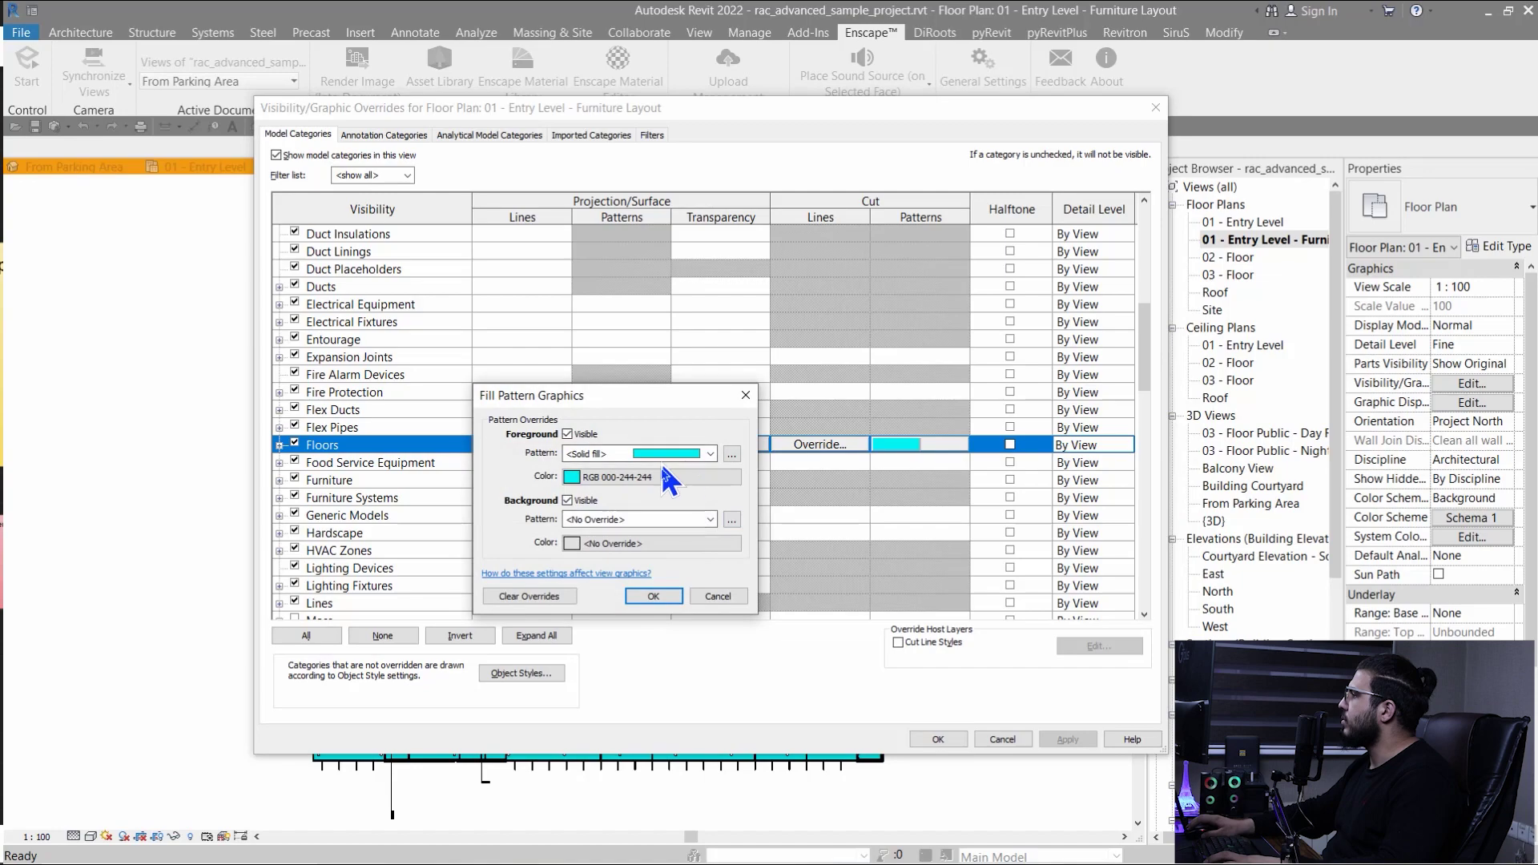
click(658, 463)
click(670, 646)
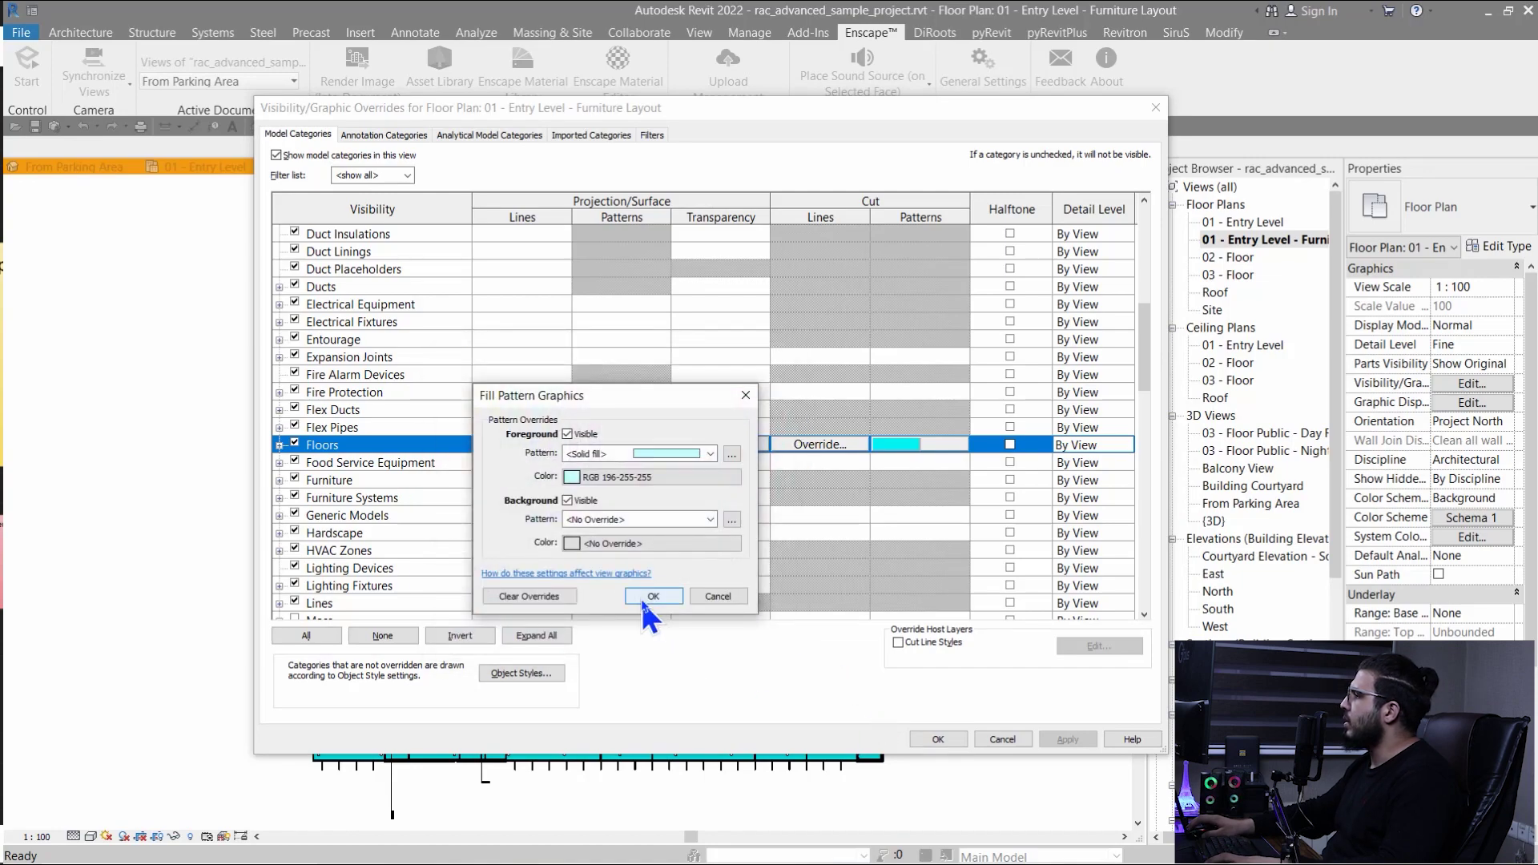
click(641, 691)
click(932, 739)
middle_drag(550, 515, 604, 552)
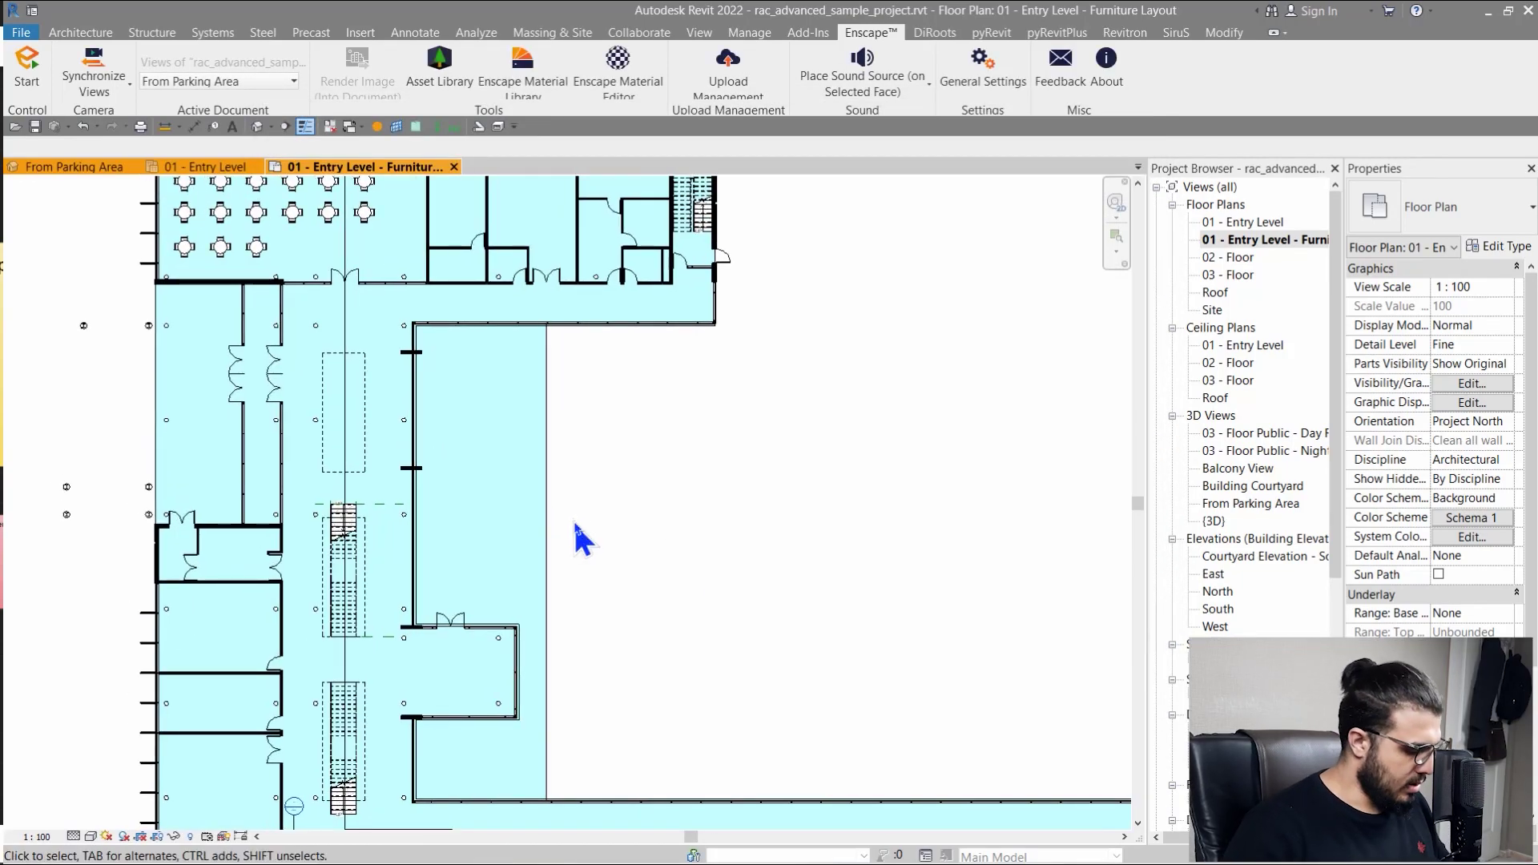
Step: Turn off the Furniture category and recentre the building in view
key(v)
key(g)
click(482, 390)
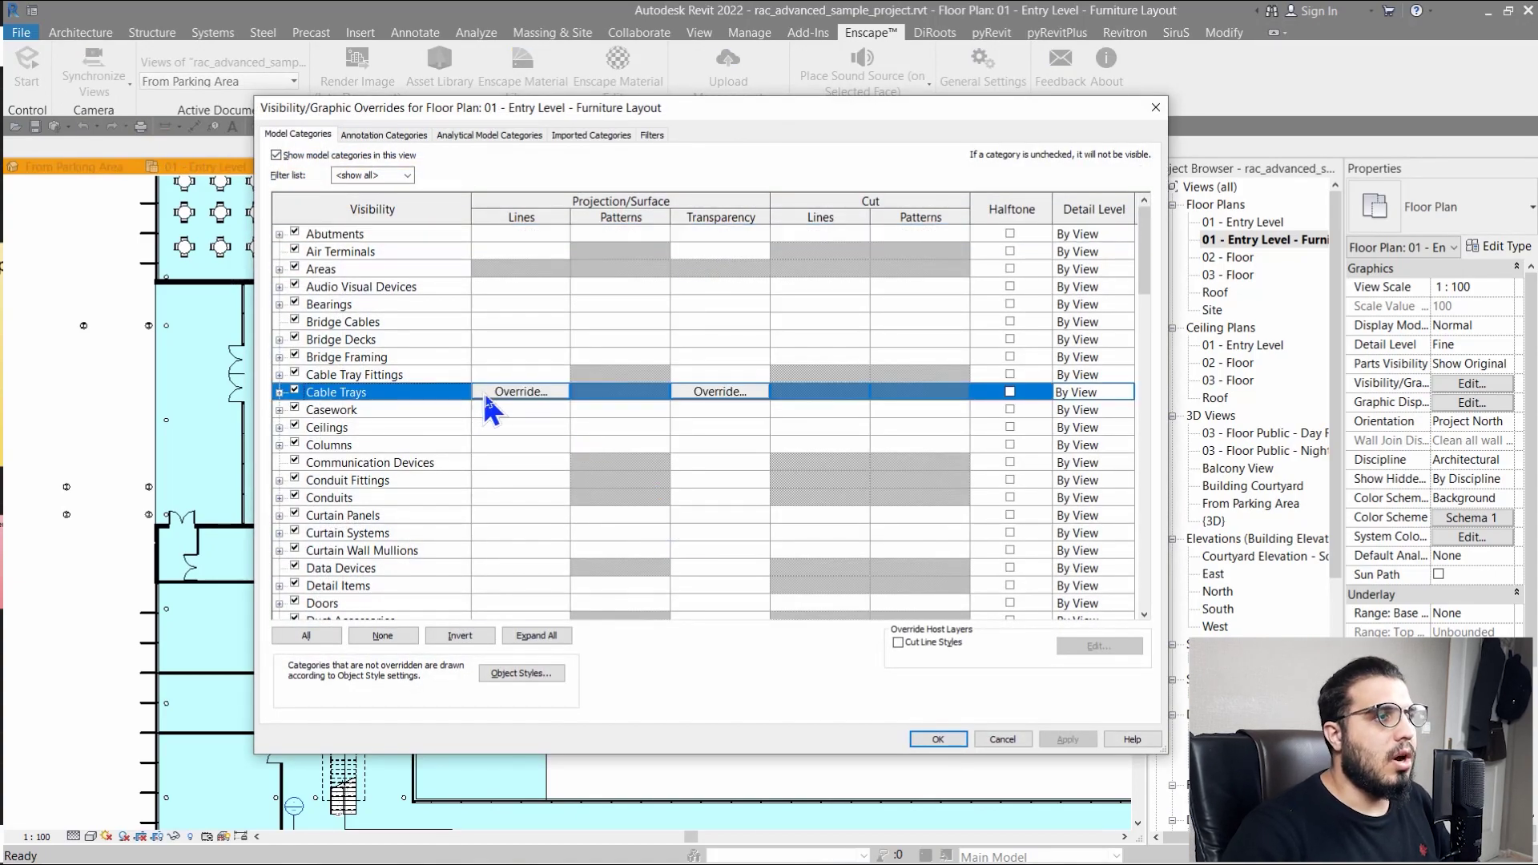
key(f)
scroll(280, 590, down, 1)
scroll(284, 589, down, 2)
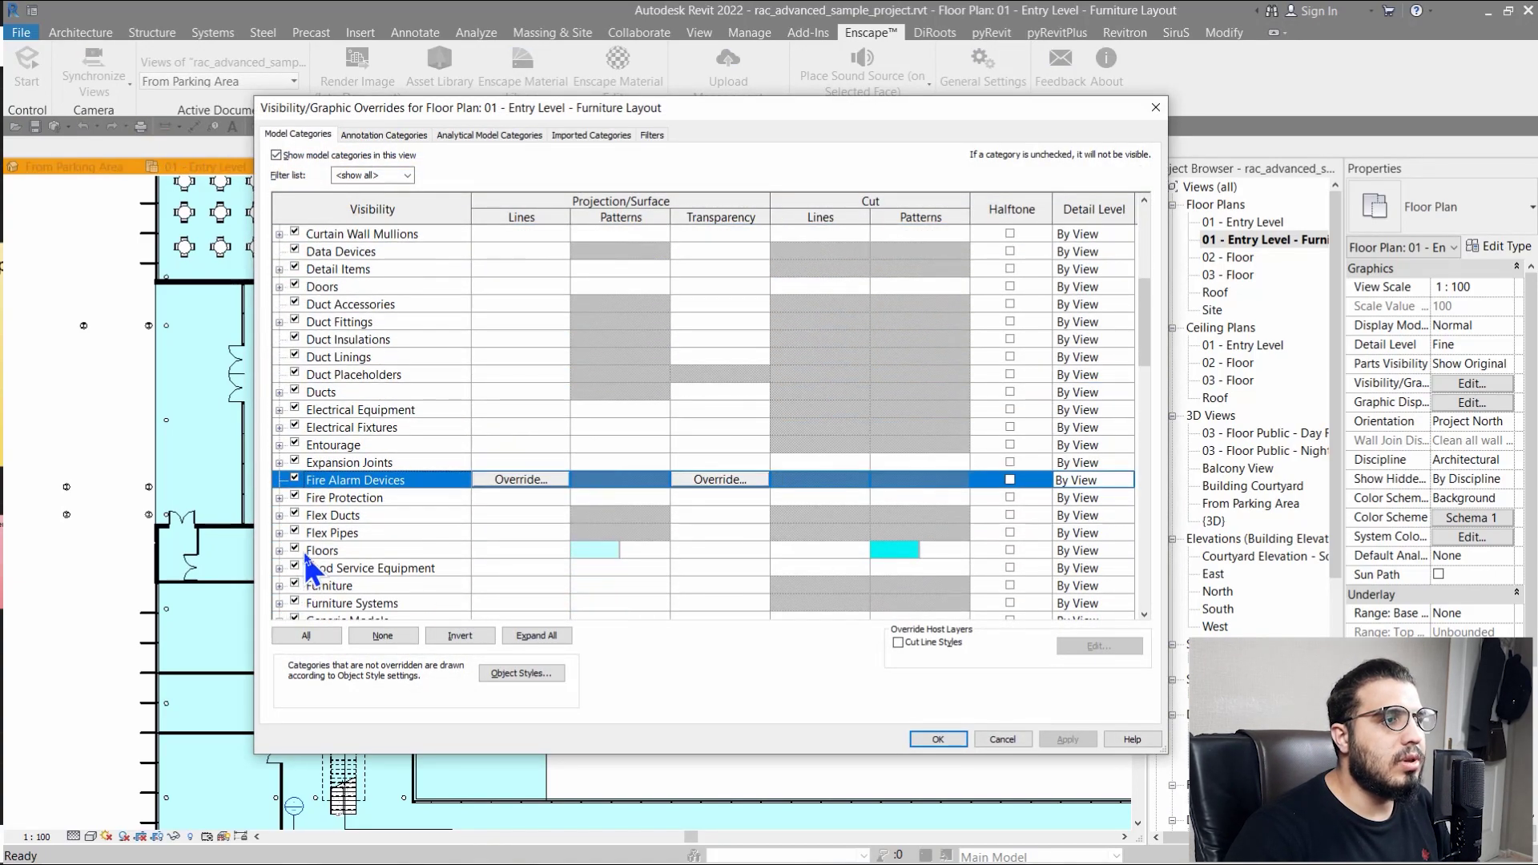
click(295, 551)
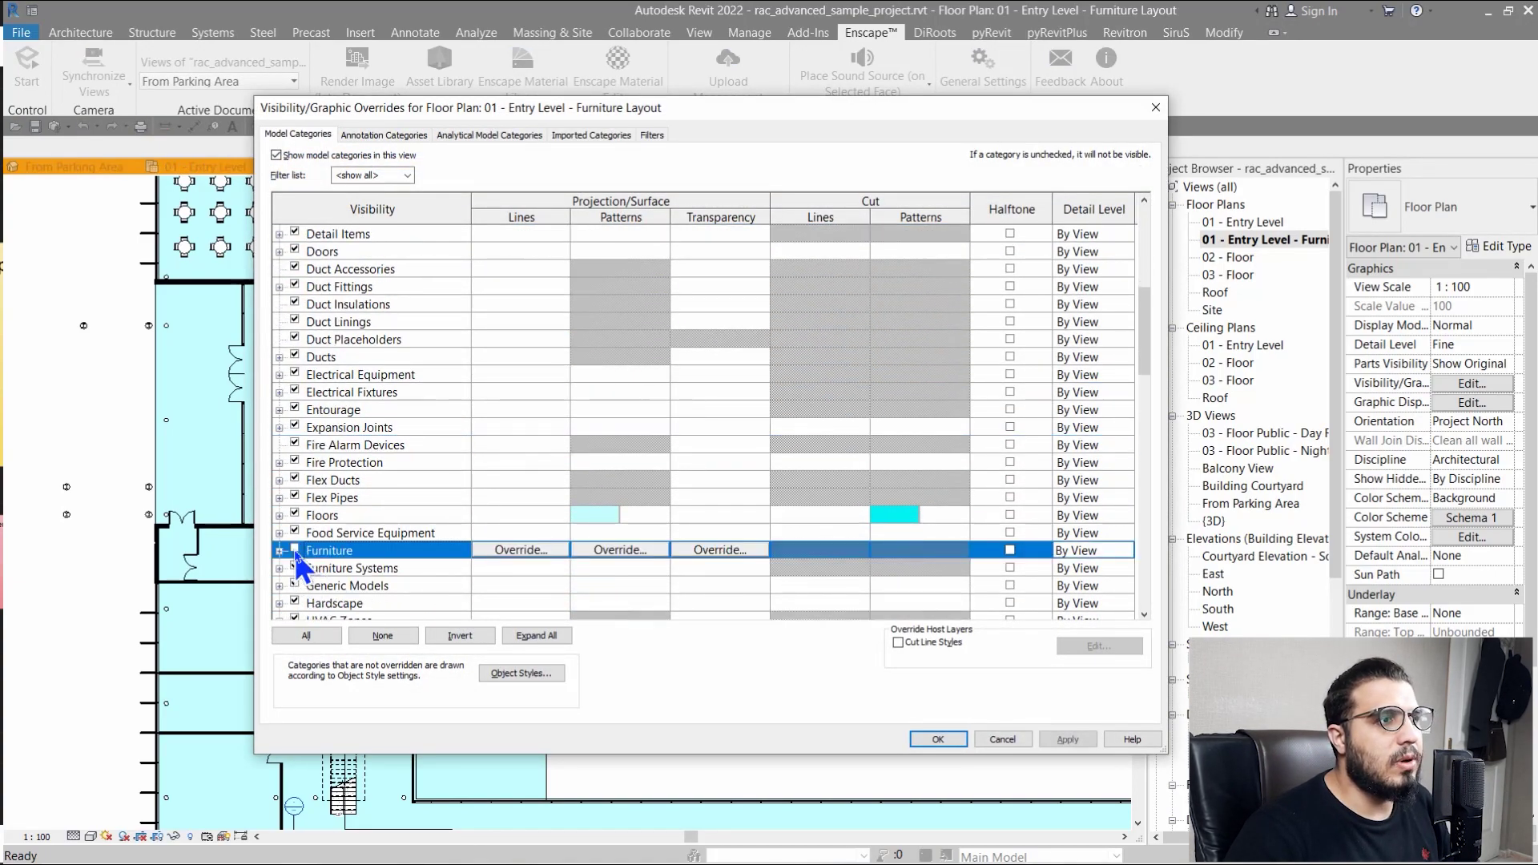
click(937, 740)
scroll(553, 505, down, 2)
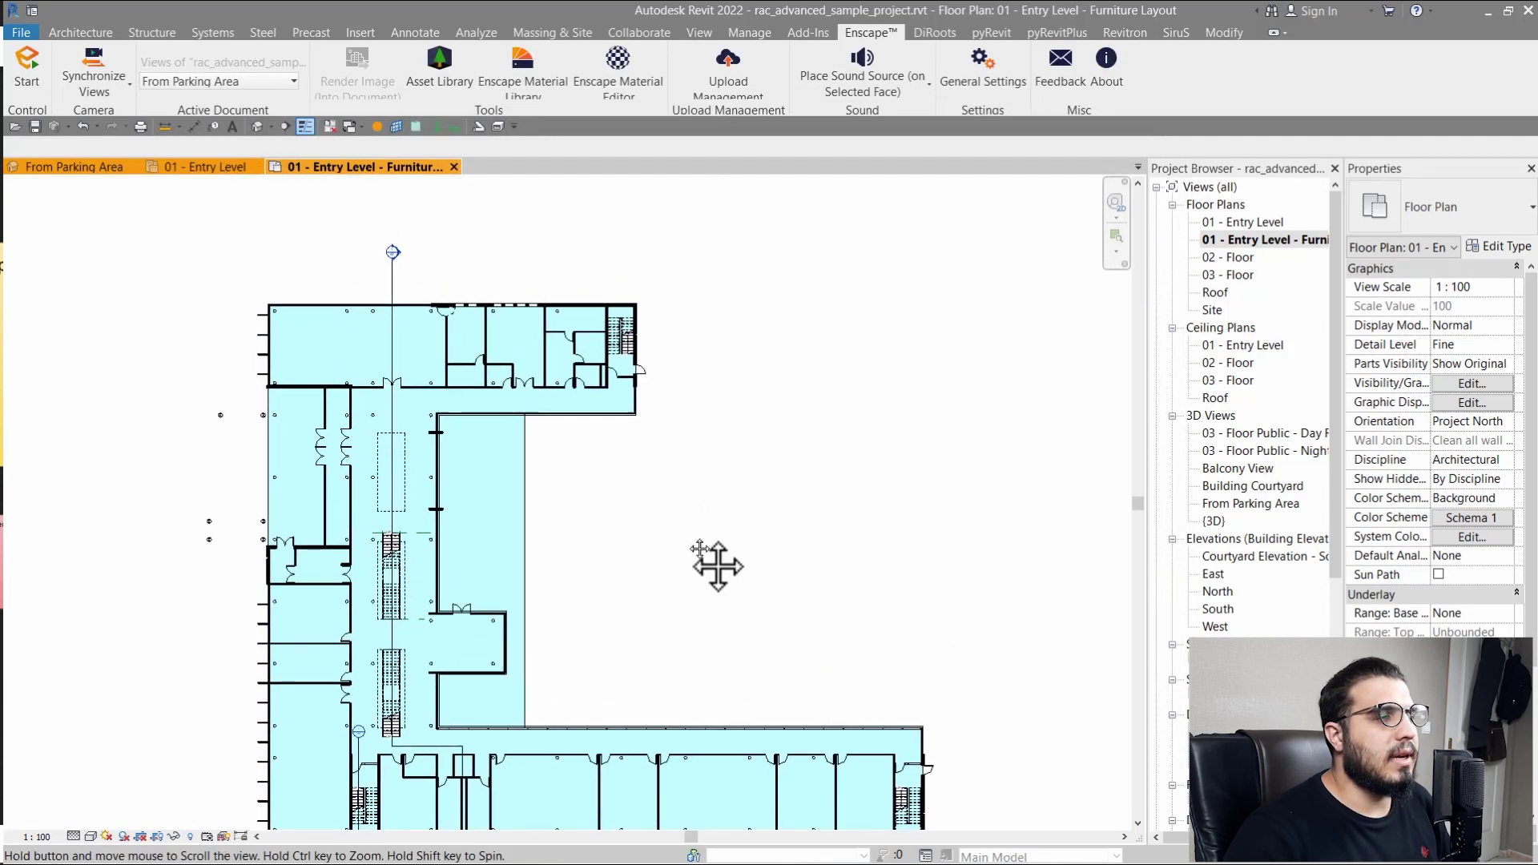
middle_drag(711, 467, 705, 465)
middle_drag(696, 519, 663, 585)
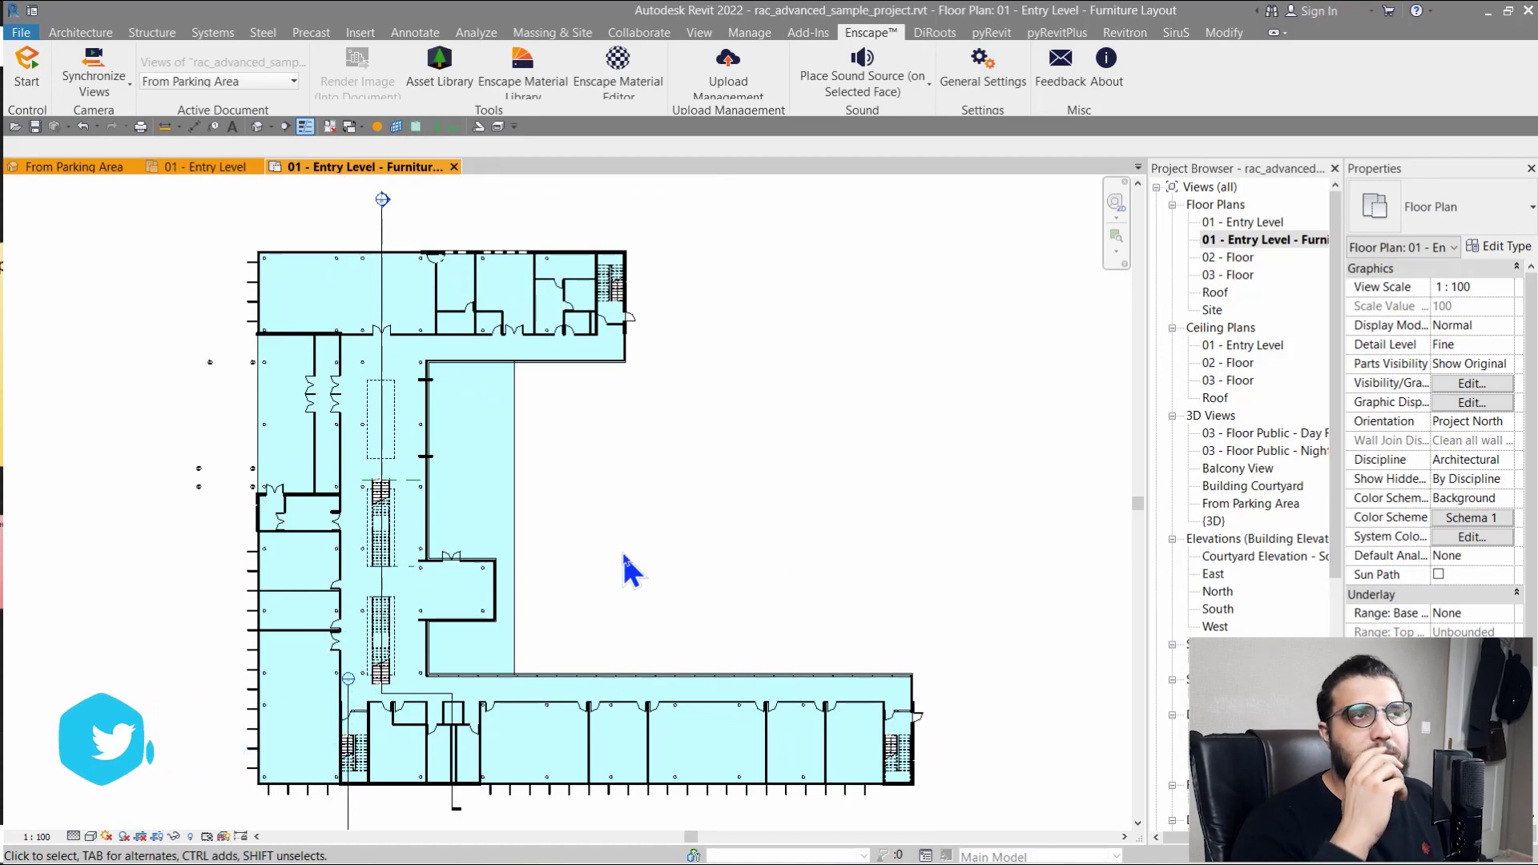
Step: Choose Create Template from Current View under the View tab's View Templates
click(693, 34)
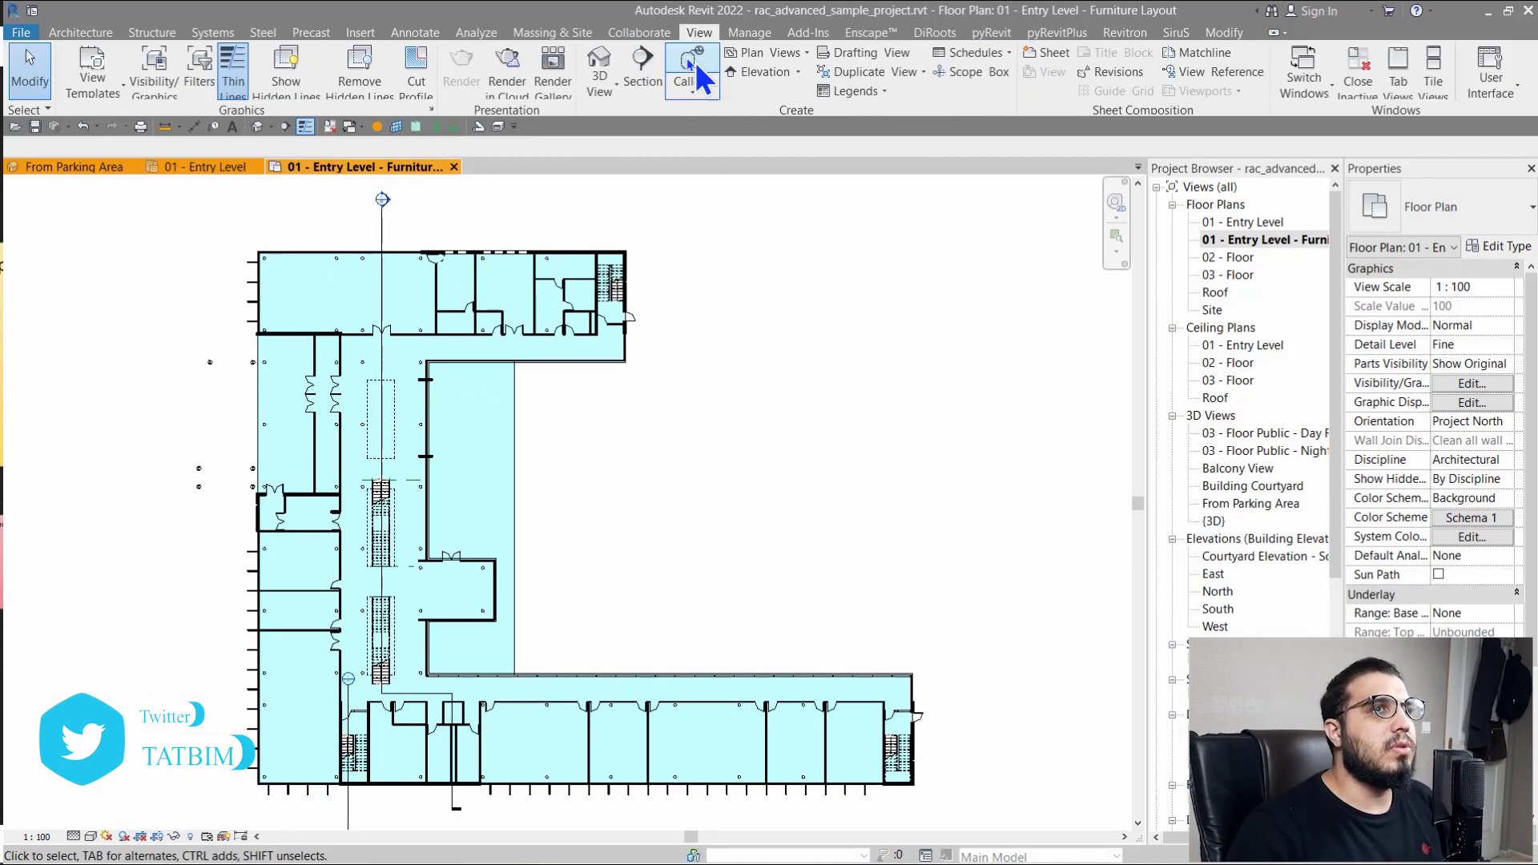
click(72, 93)
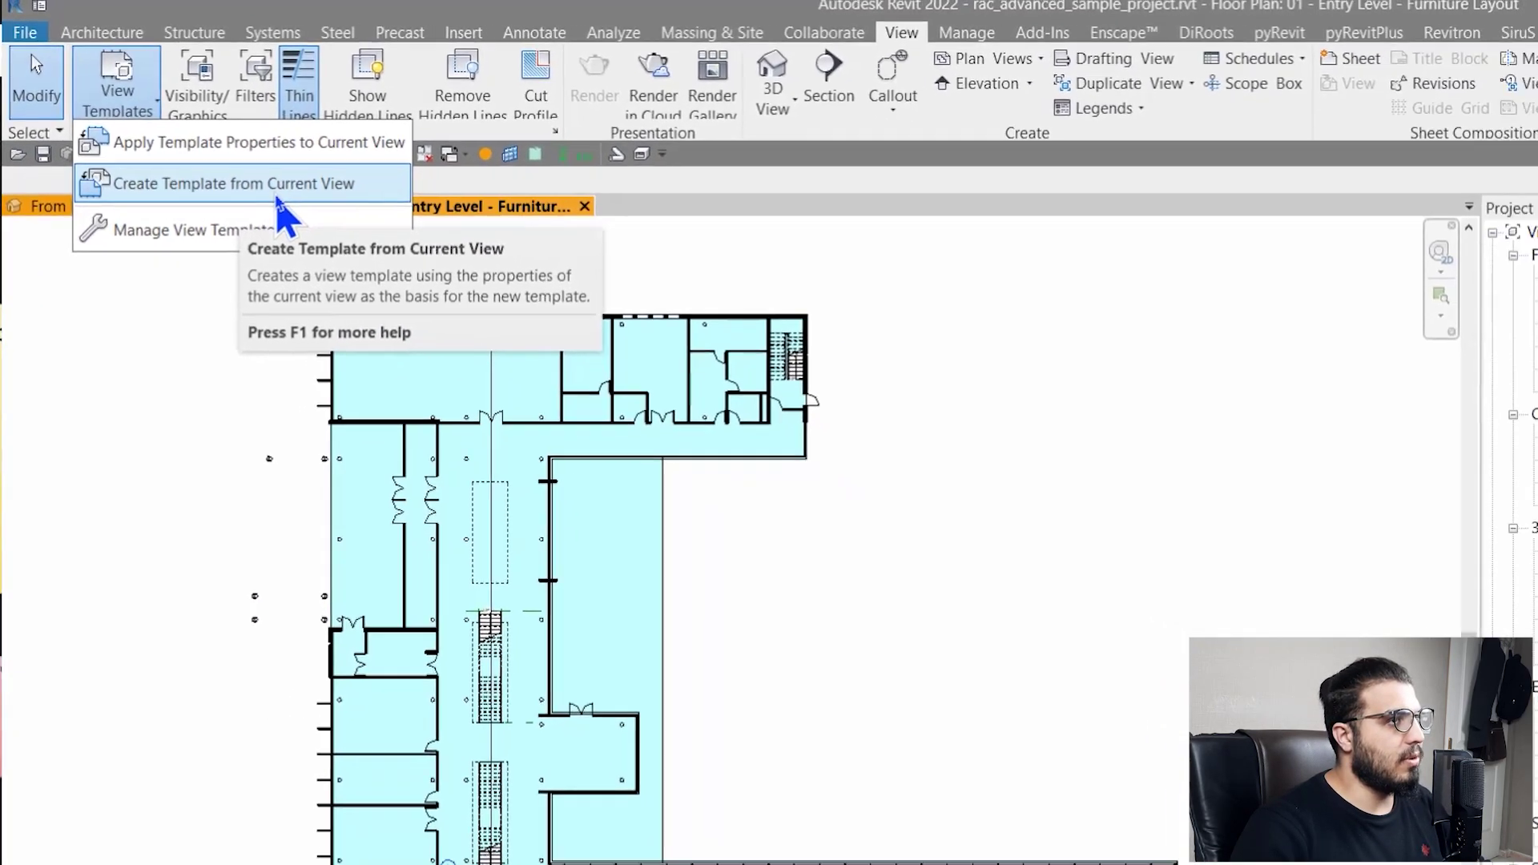
click(278, 204)
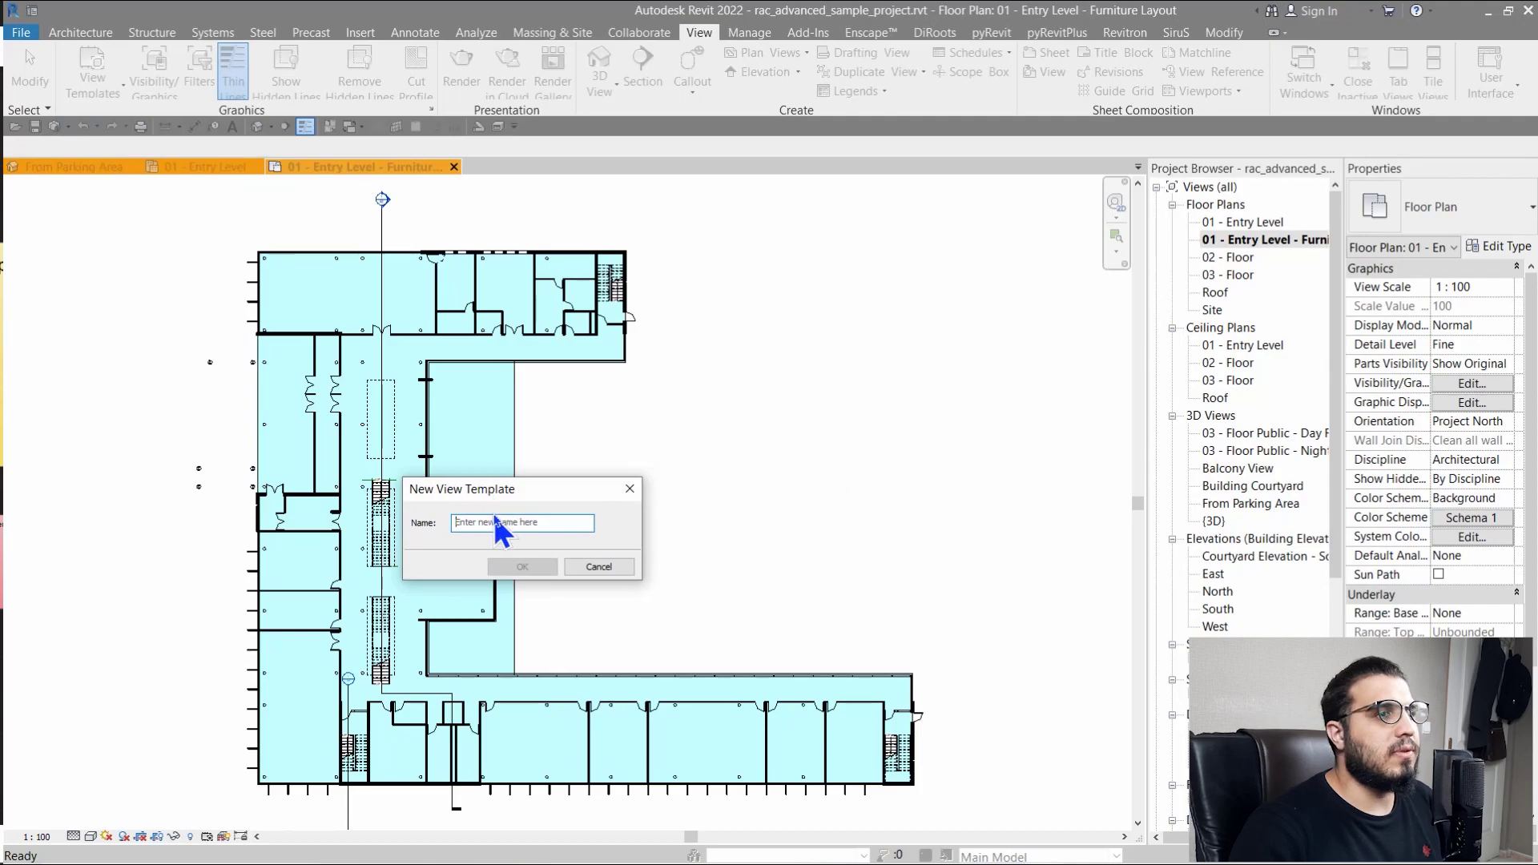
Step: Name the new view template Test-1 and accept its settings
text(Test-1)
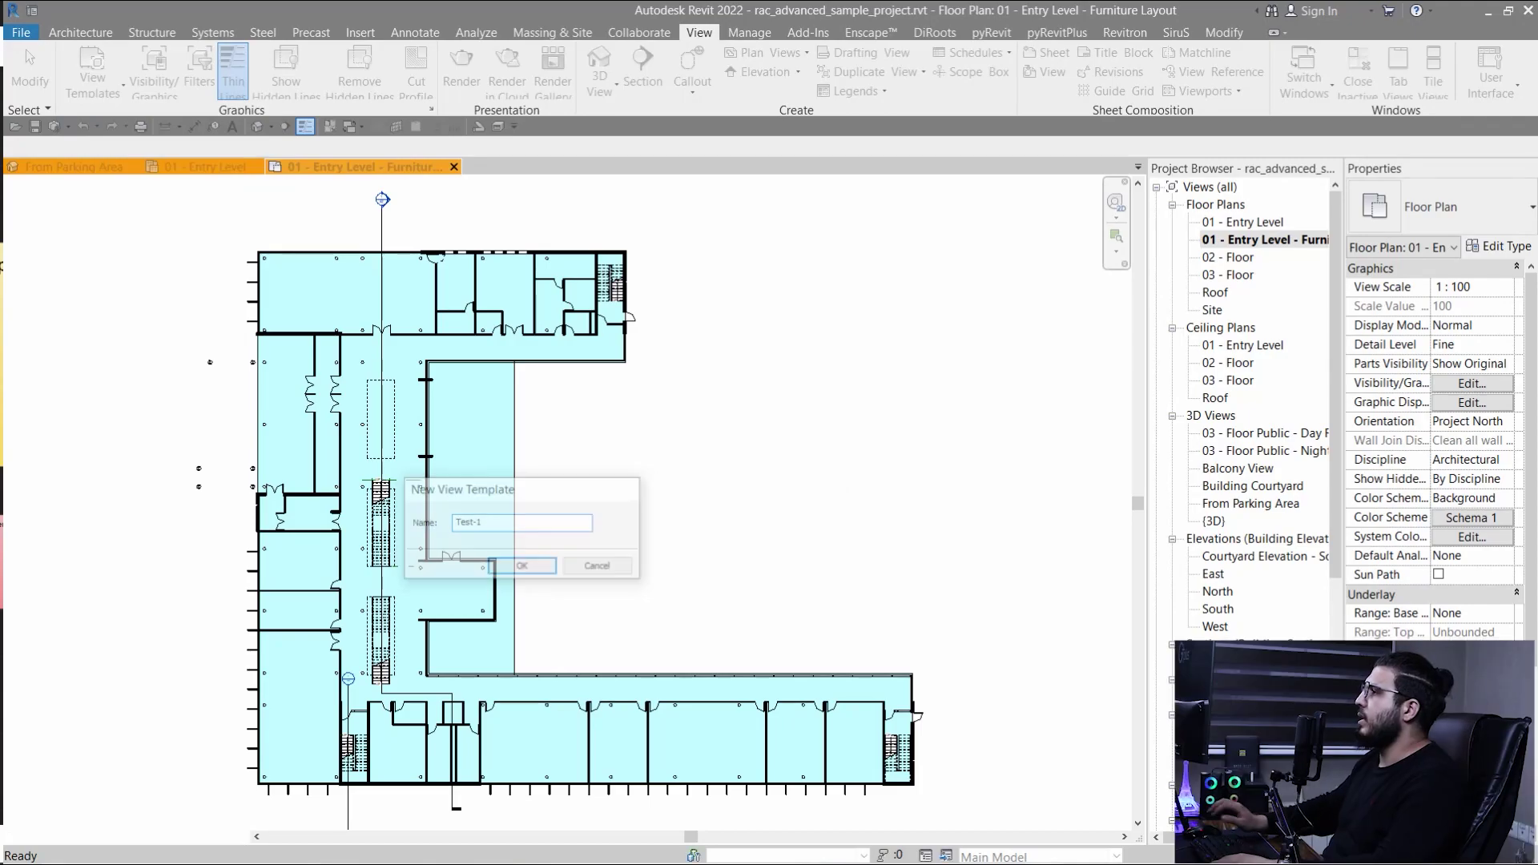
key(Return)
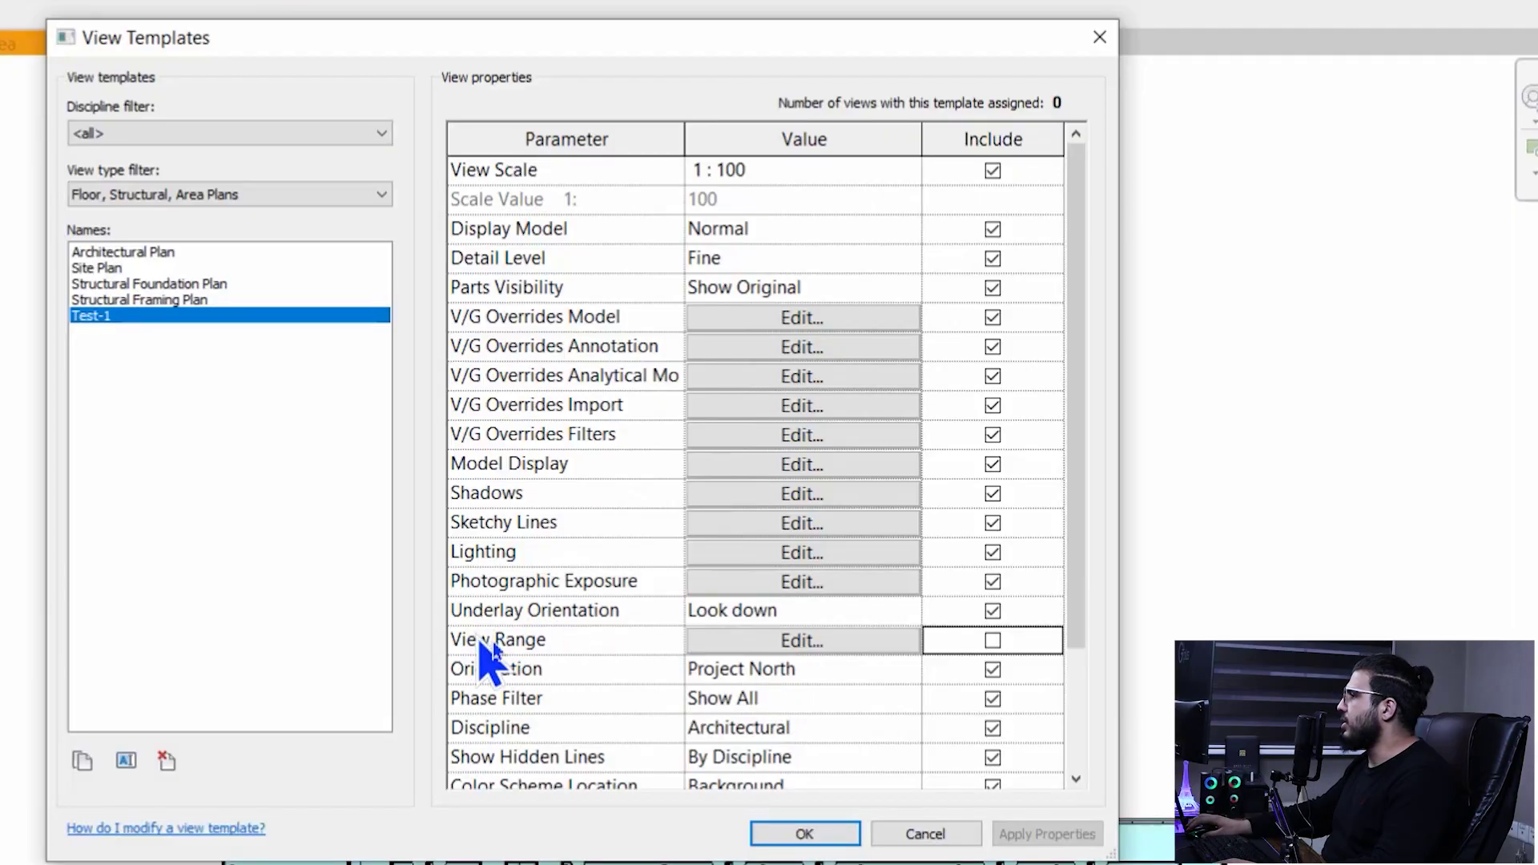
click(803, 835)
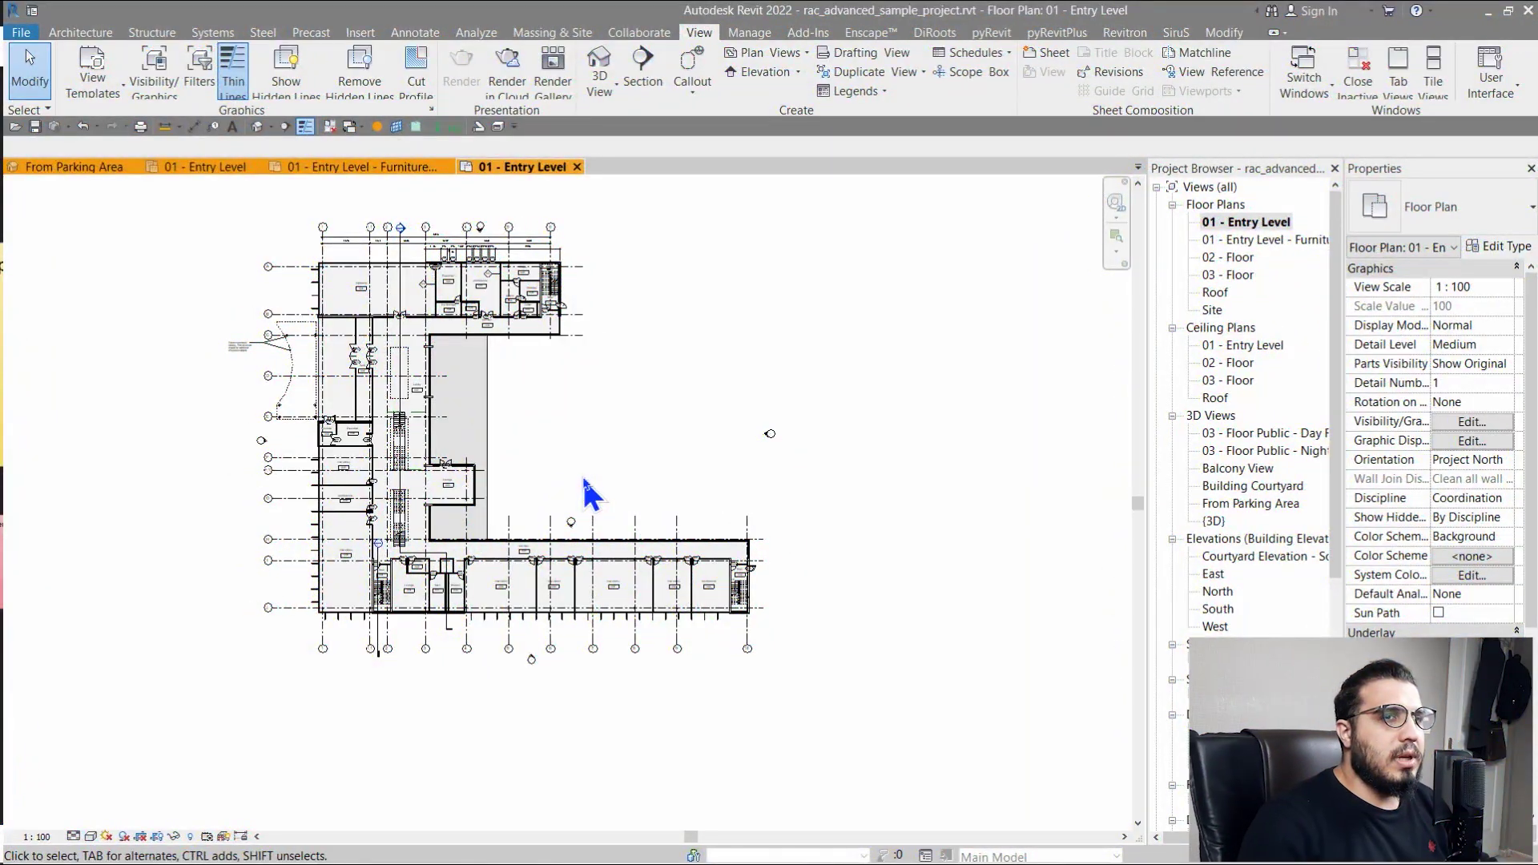
Step: Open Assign View Template for 01 - Entry Level from its View Template property
scroll(528, 445, up, 3)
scroll(532, 439, down, 2)
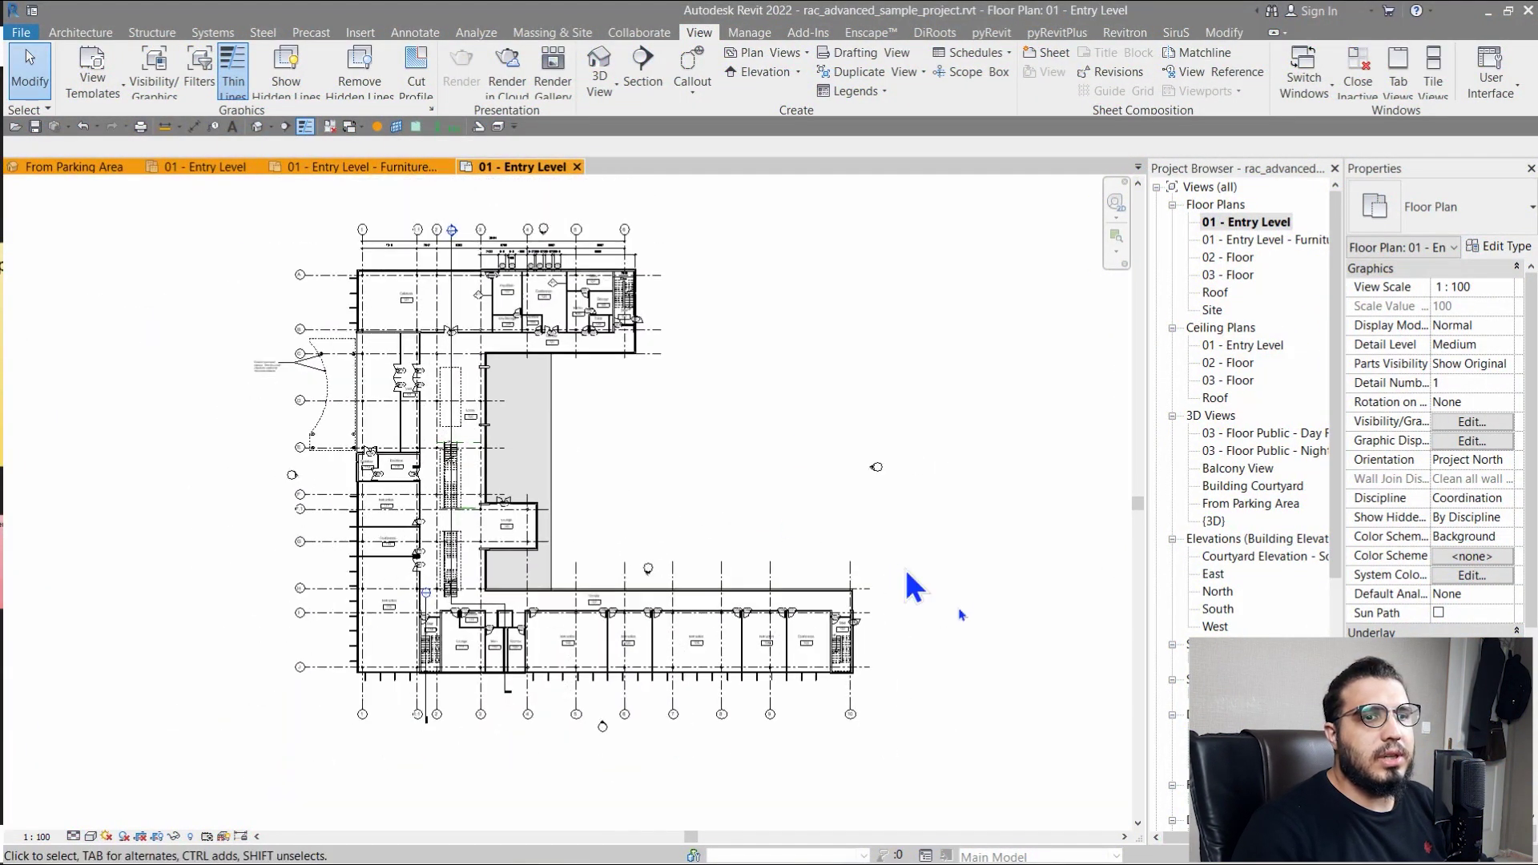
middle_drag(777, 446, 810, 464)
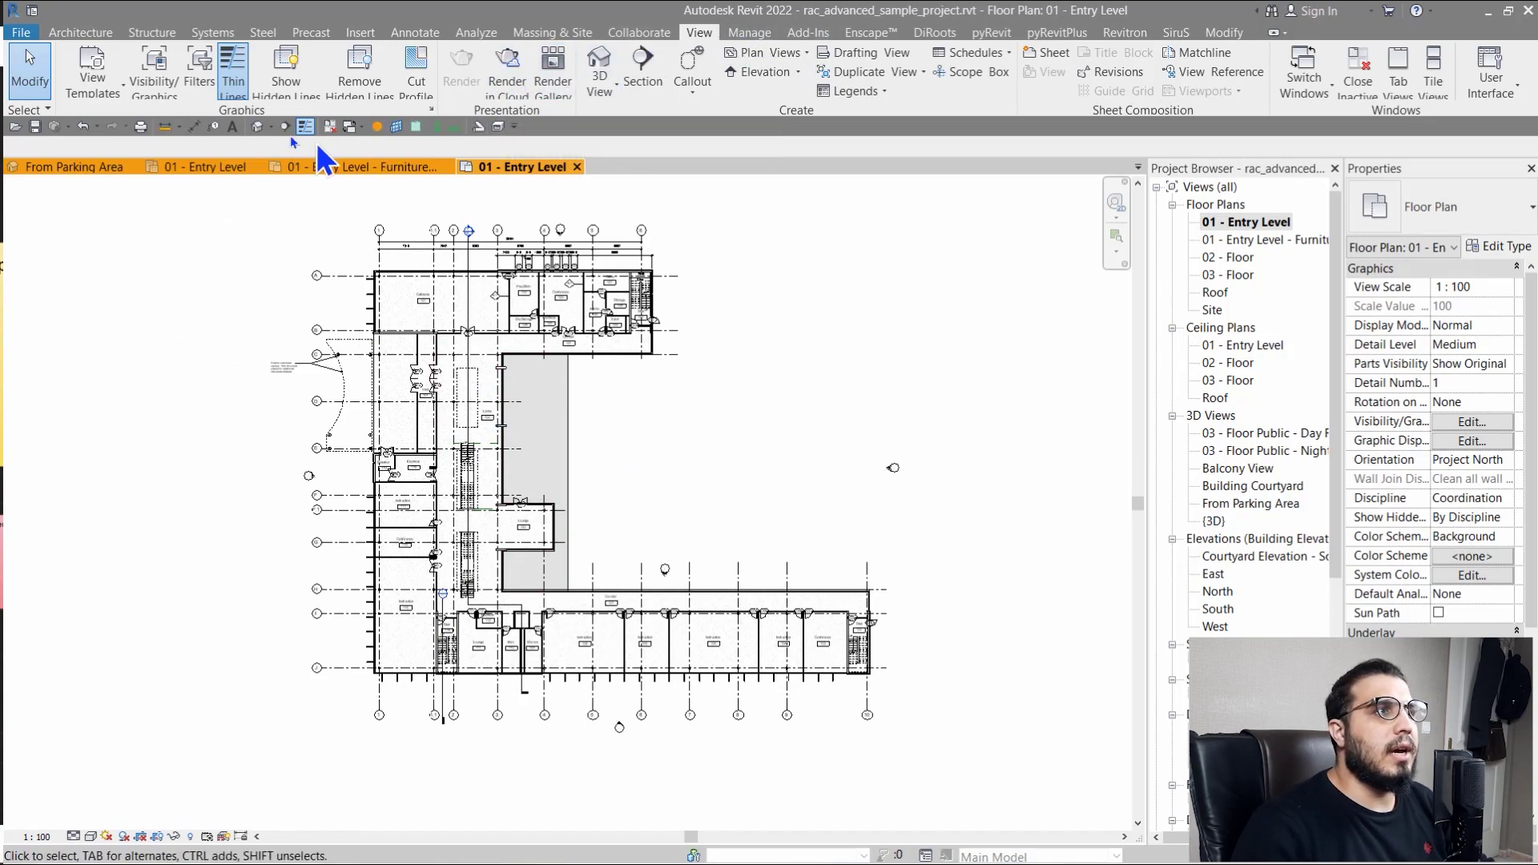
click(111, 103)
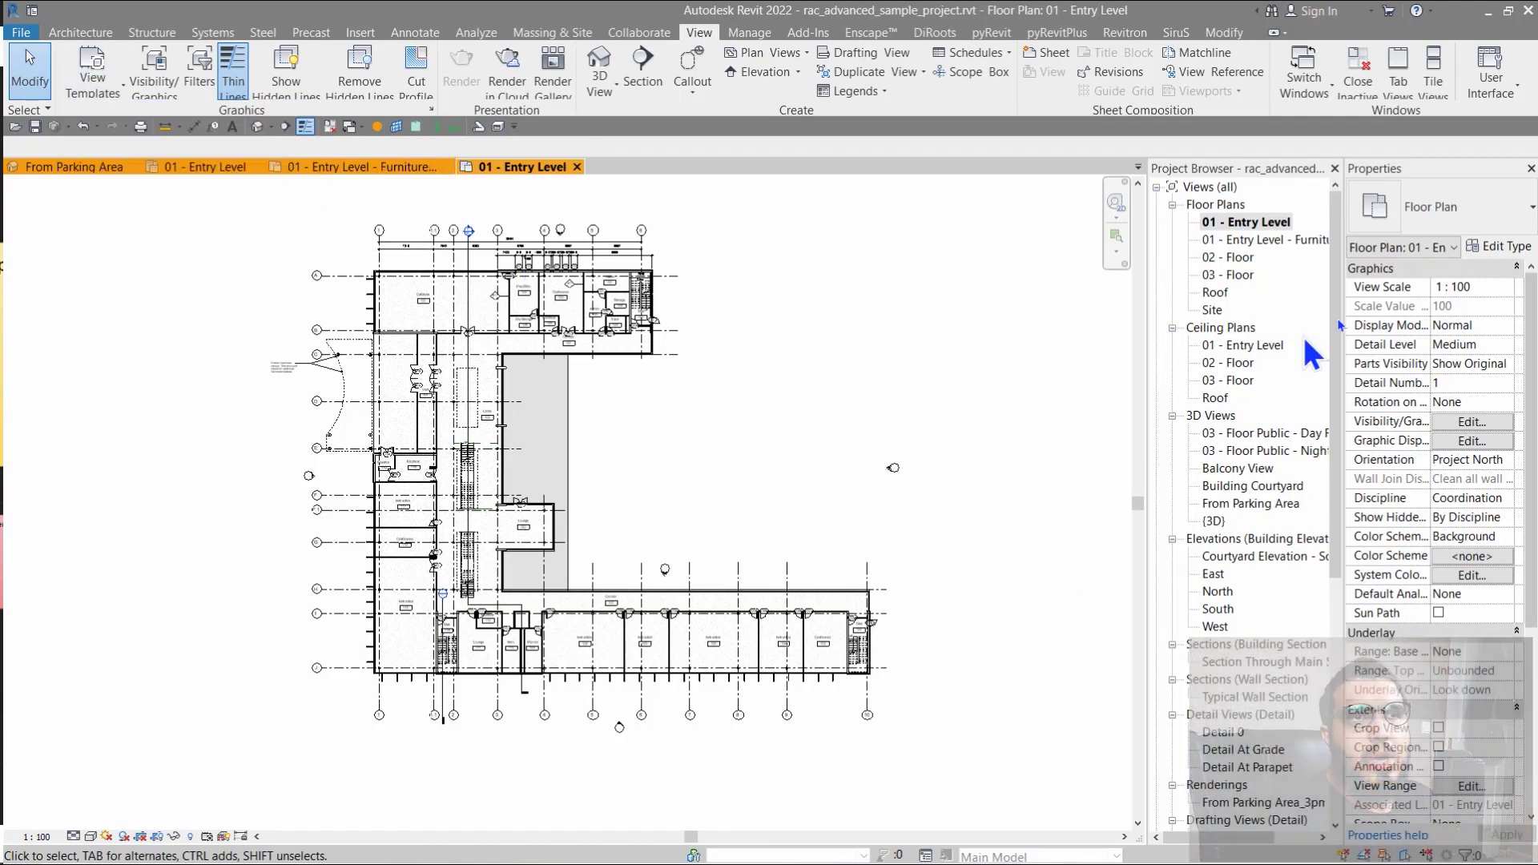
scroll(1440, 697, down, 4)
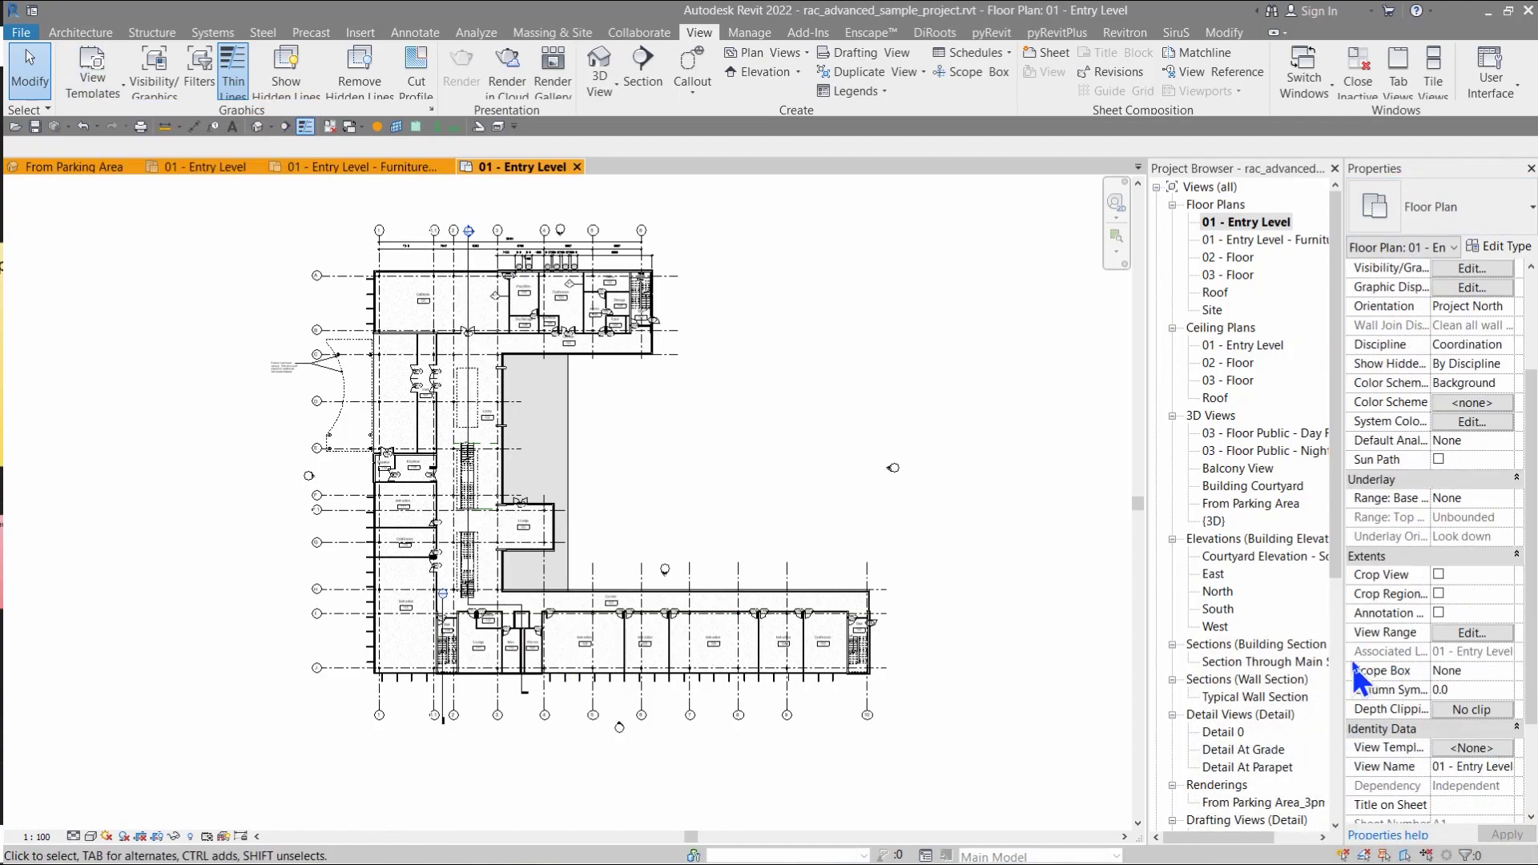
click(1472, 749)
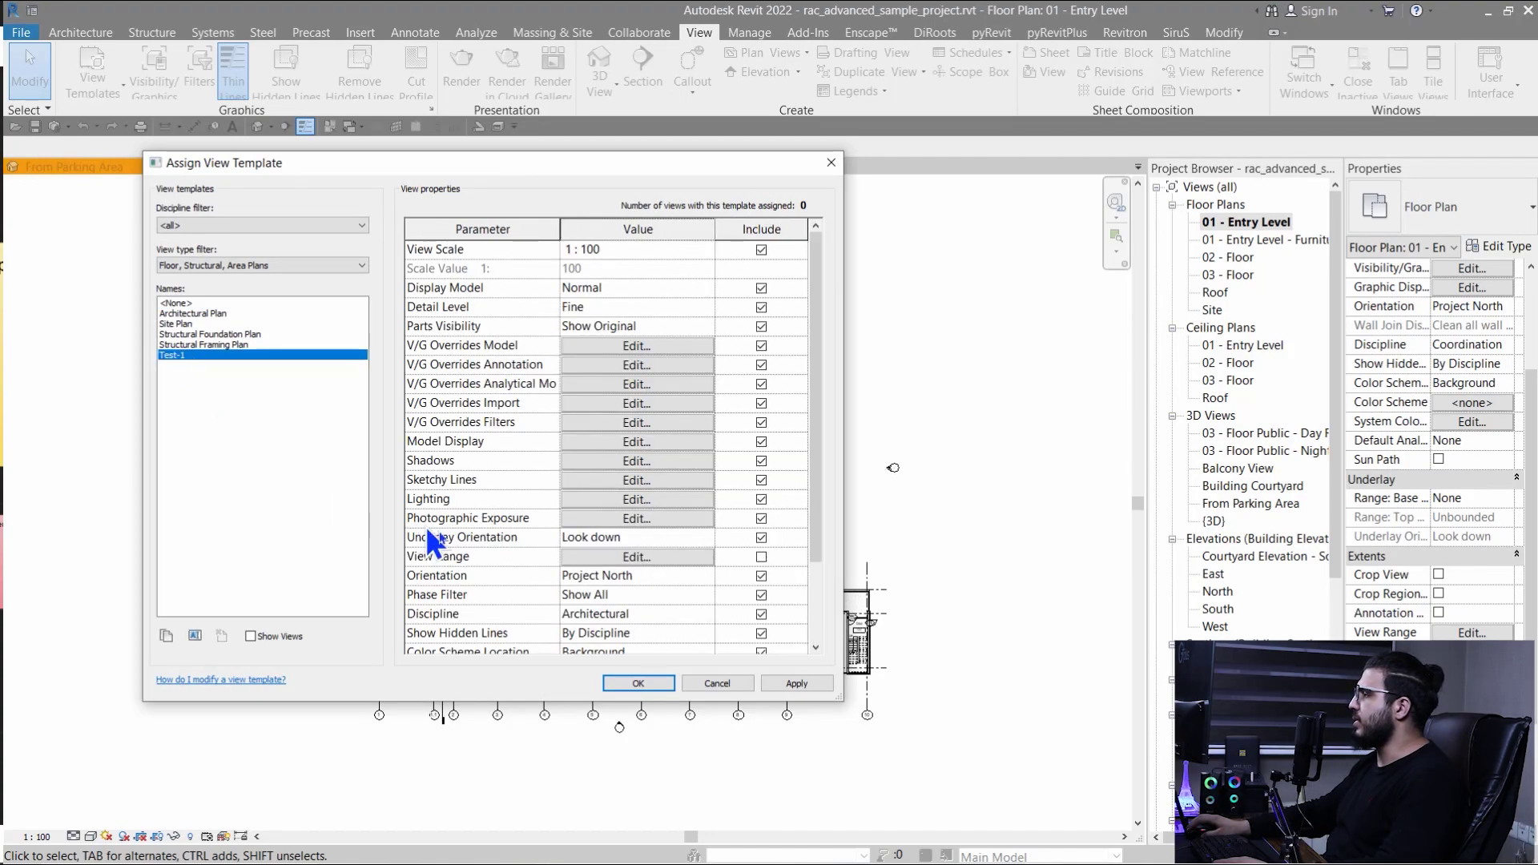
Step: Apply Test-1 to 01 - Entry Level and pan around the recoloured plan
click(639, 683)
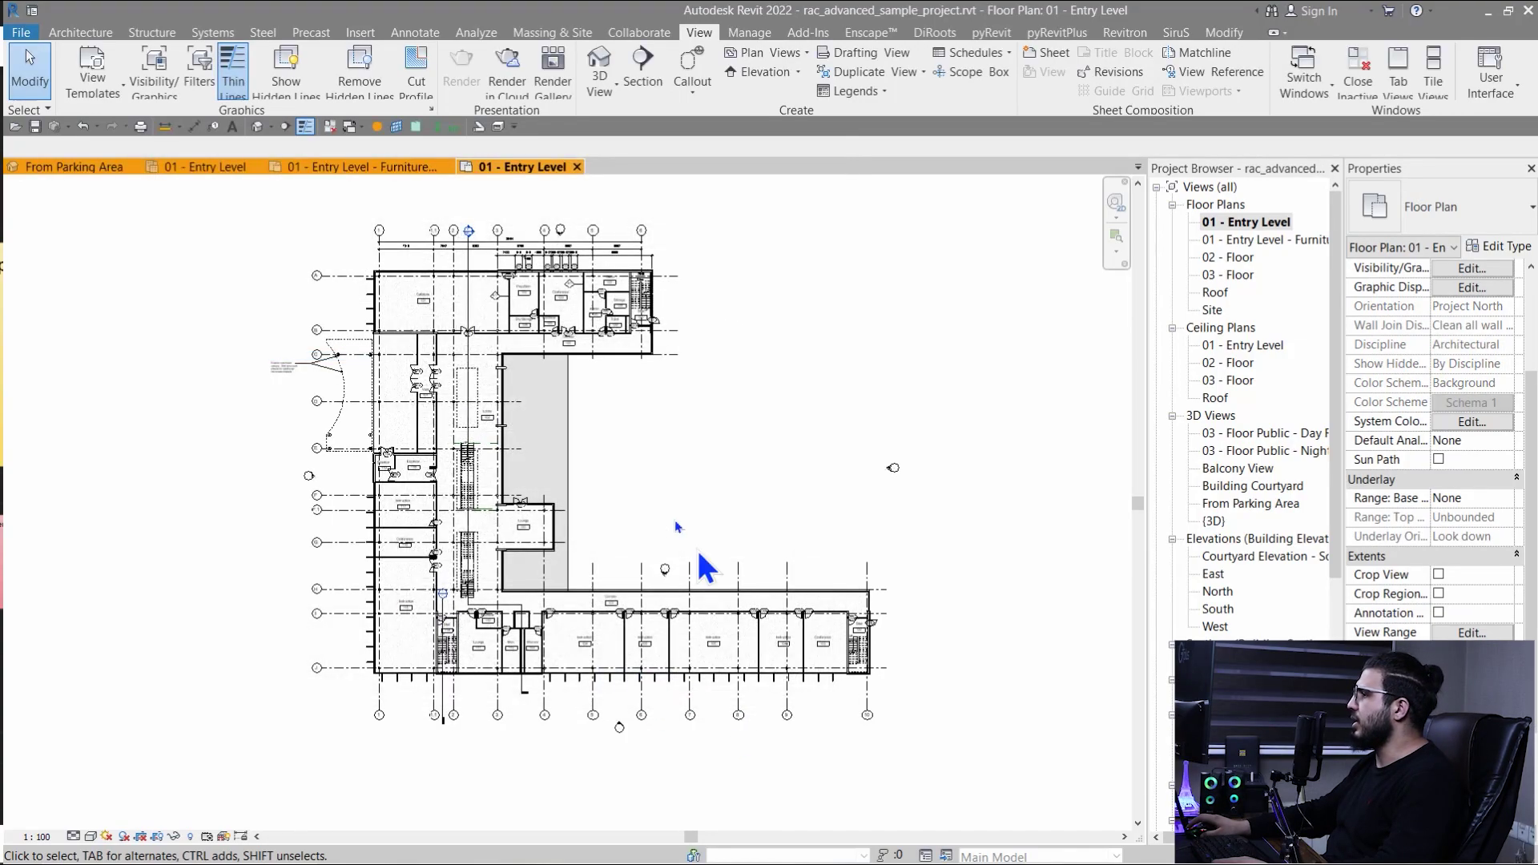
scroll(604, 609, up, 4)
middle_drag(590, 628, 736, 589)
scroll(686, 635, down, 3)
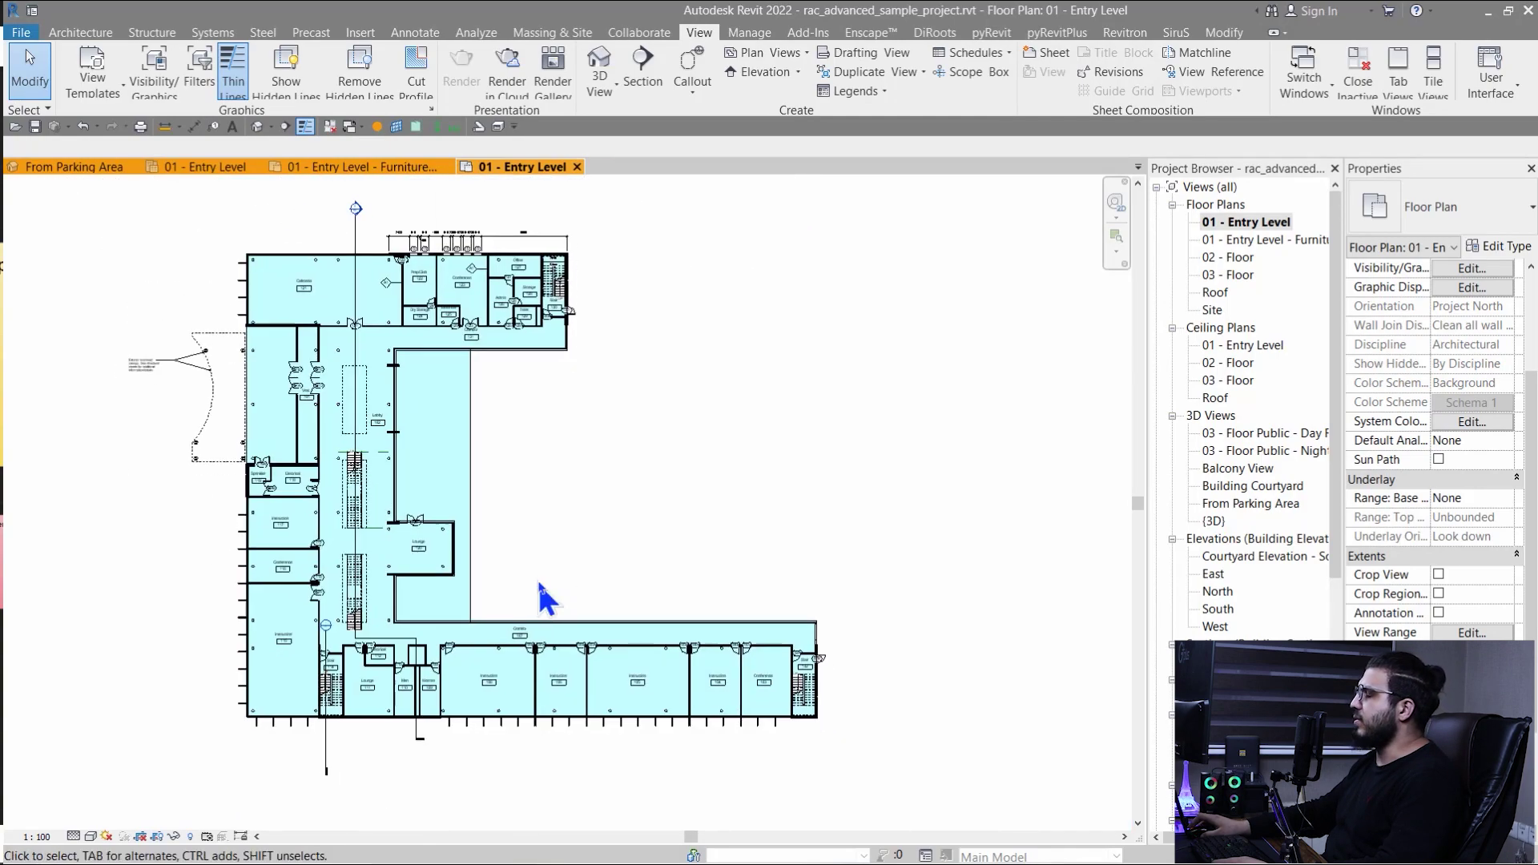
middle_drag(540, 593, 718, 745)
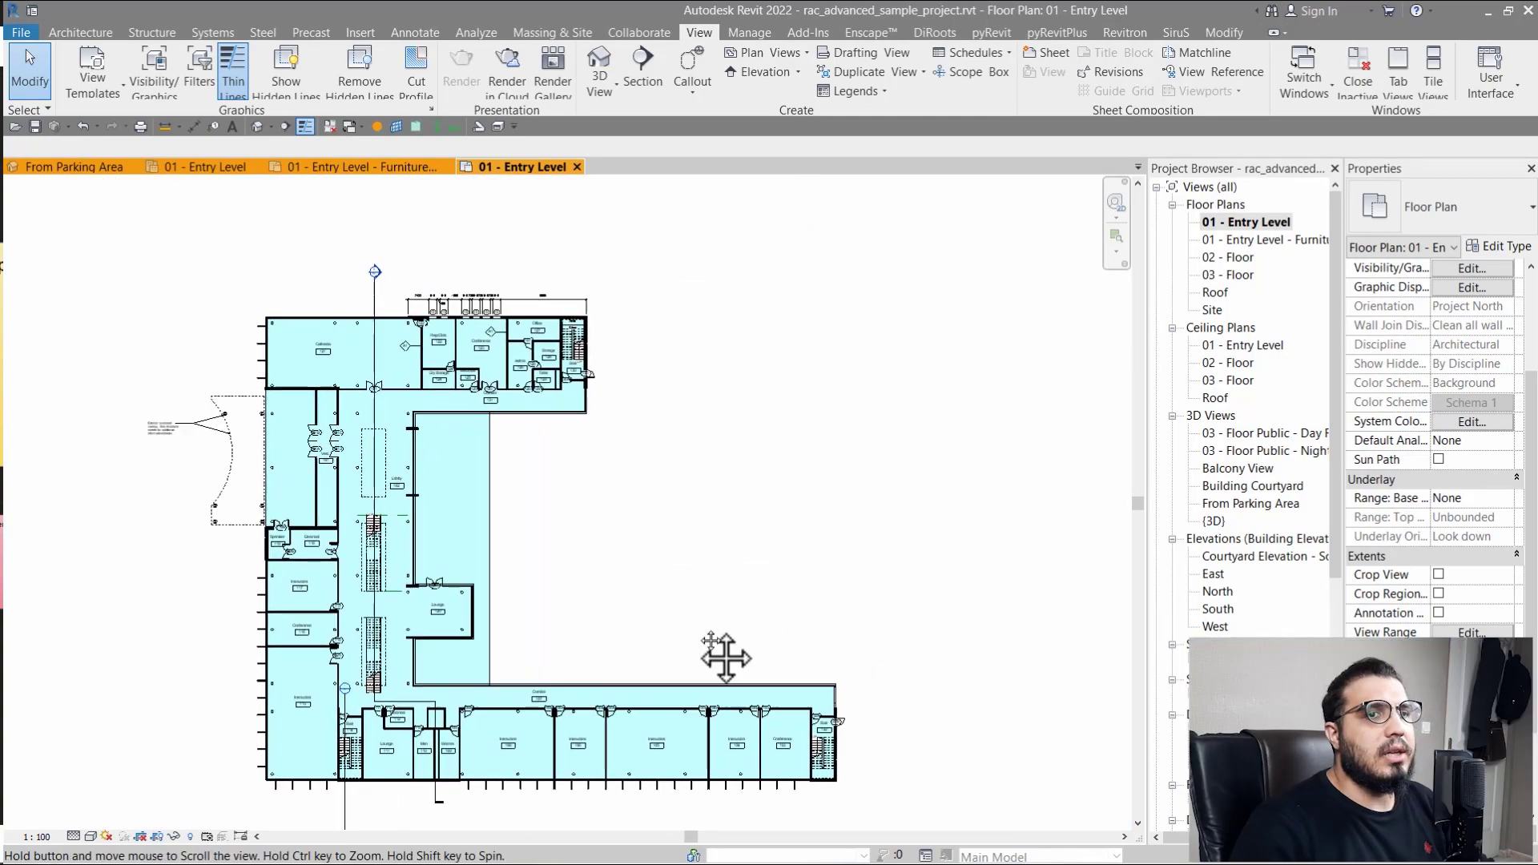
middle_drag(647, 649, 762, 487)
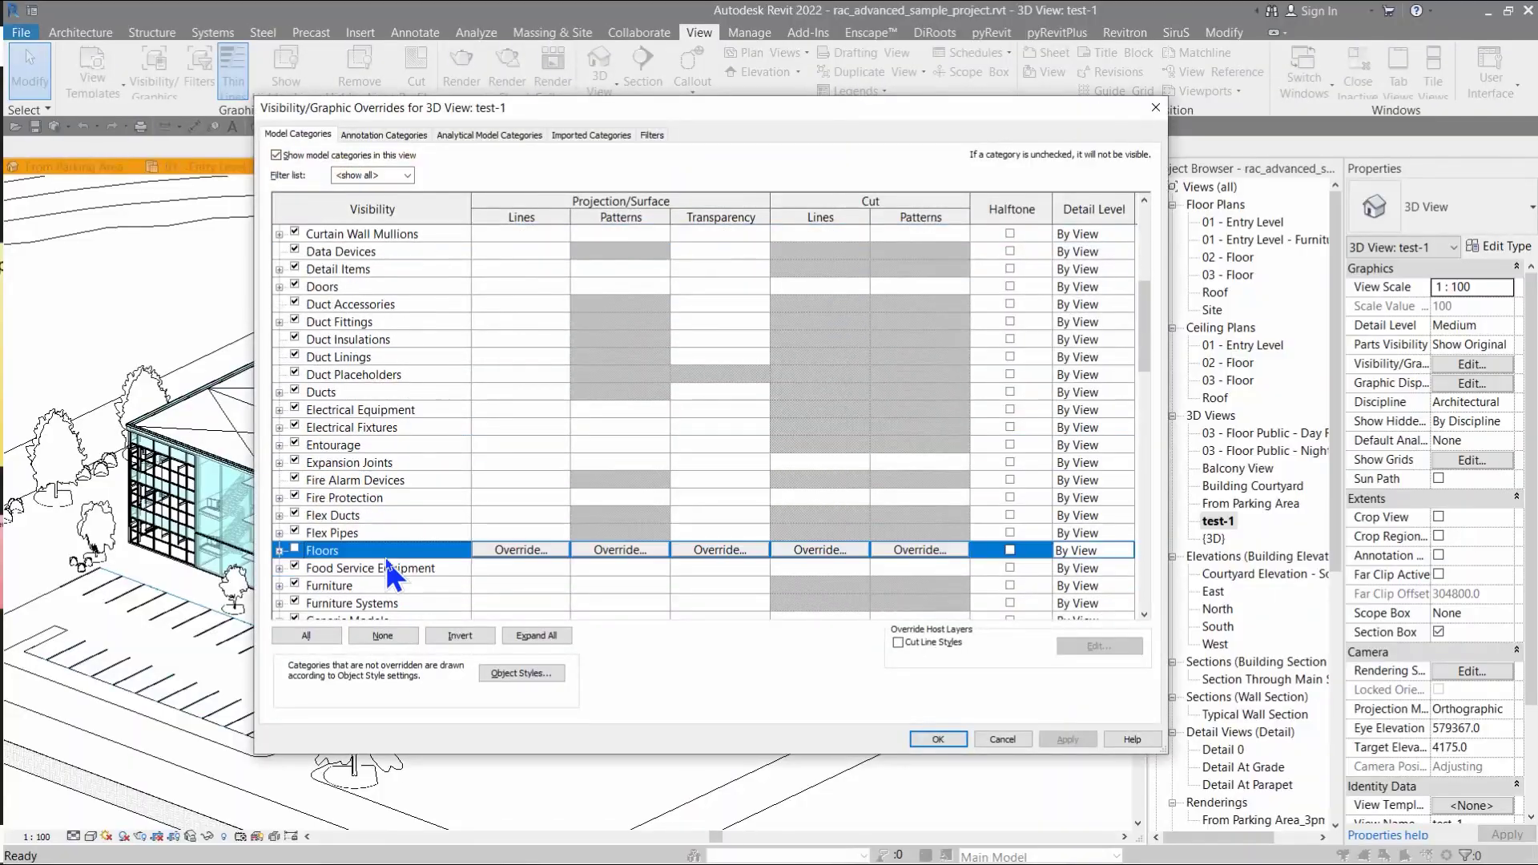
Step: Set the Floors fill colour to cyan in the test-1 3D view's overrides
click(294, 549)
click(919, 549)
click(641, 451)
click(532, 536)
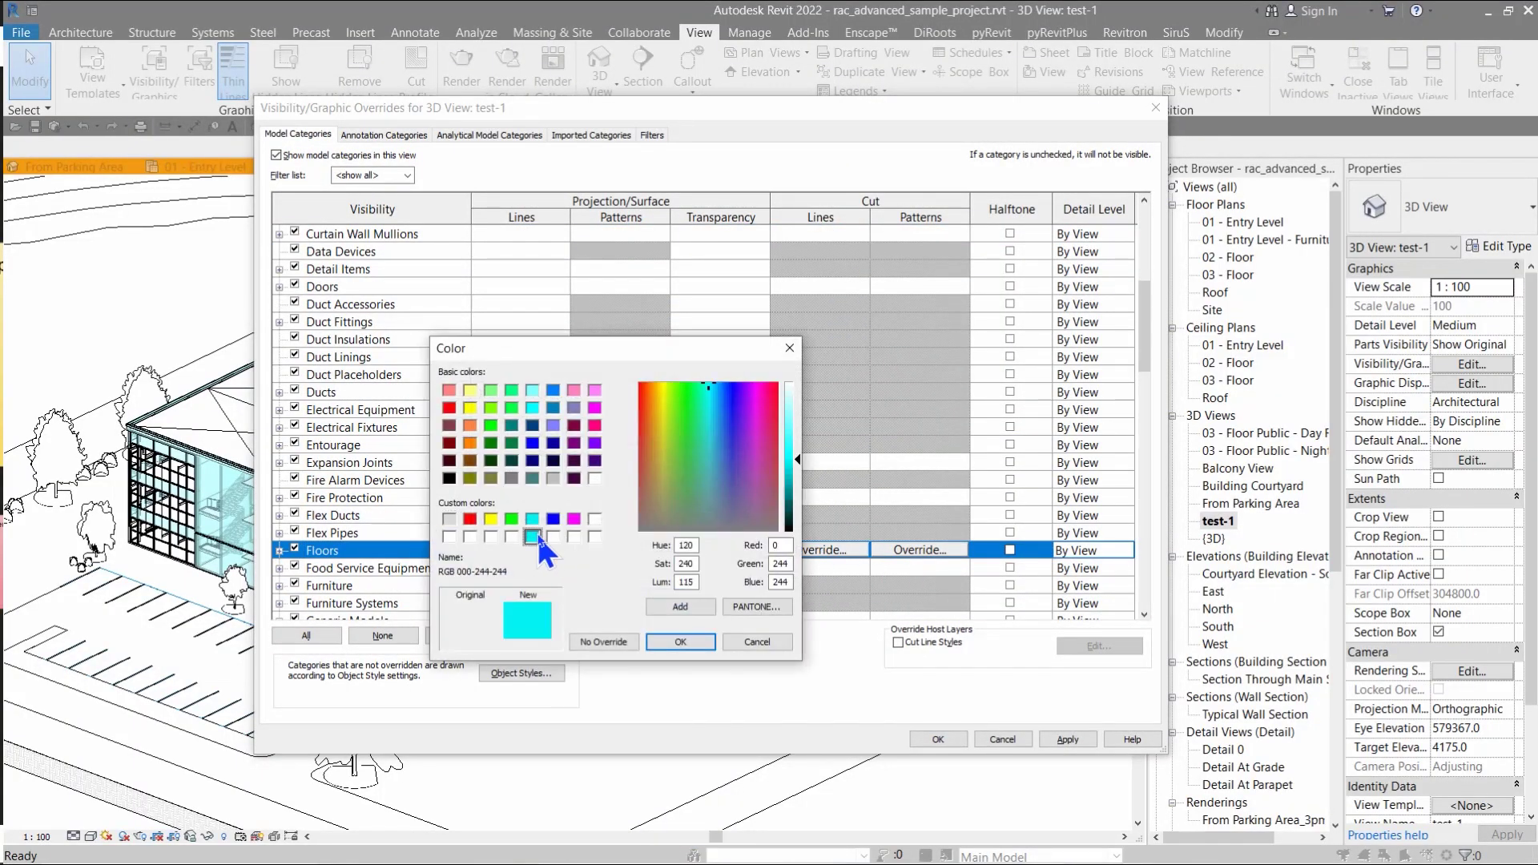
click(680, 642)
click(938, 740)
Step: Save test-1 as view template '3d test' and assign it to the {3D} view
click(92, 73)
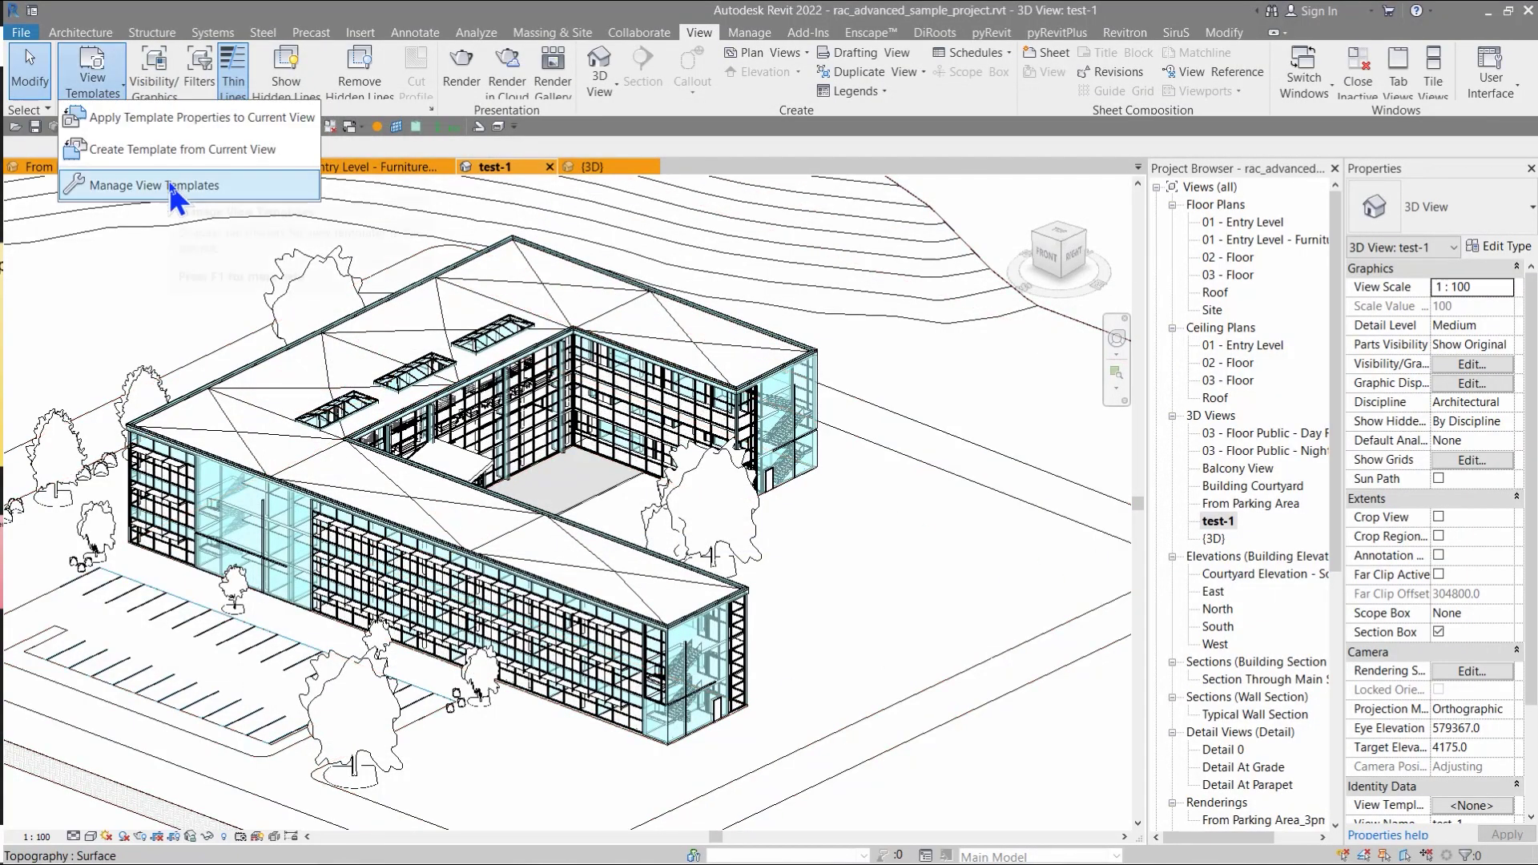
click(161, 144)
click(521, 567)
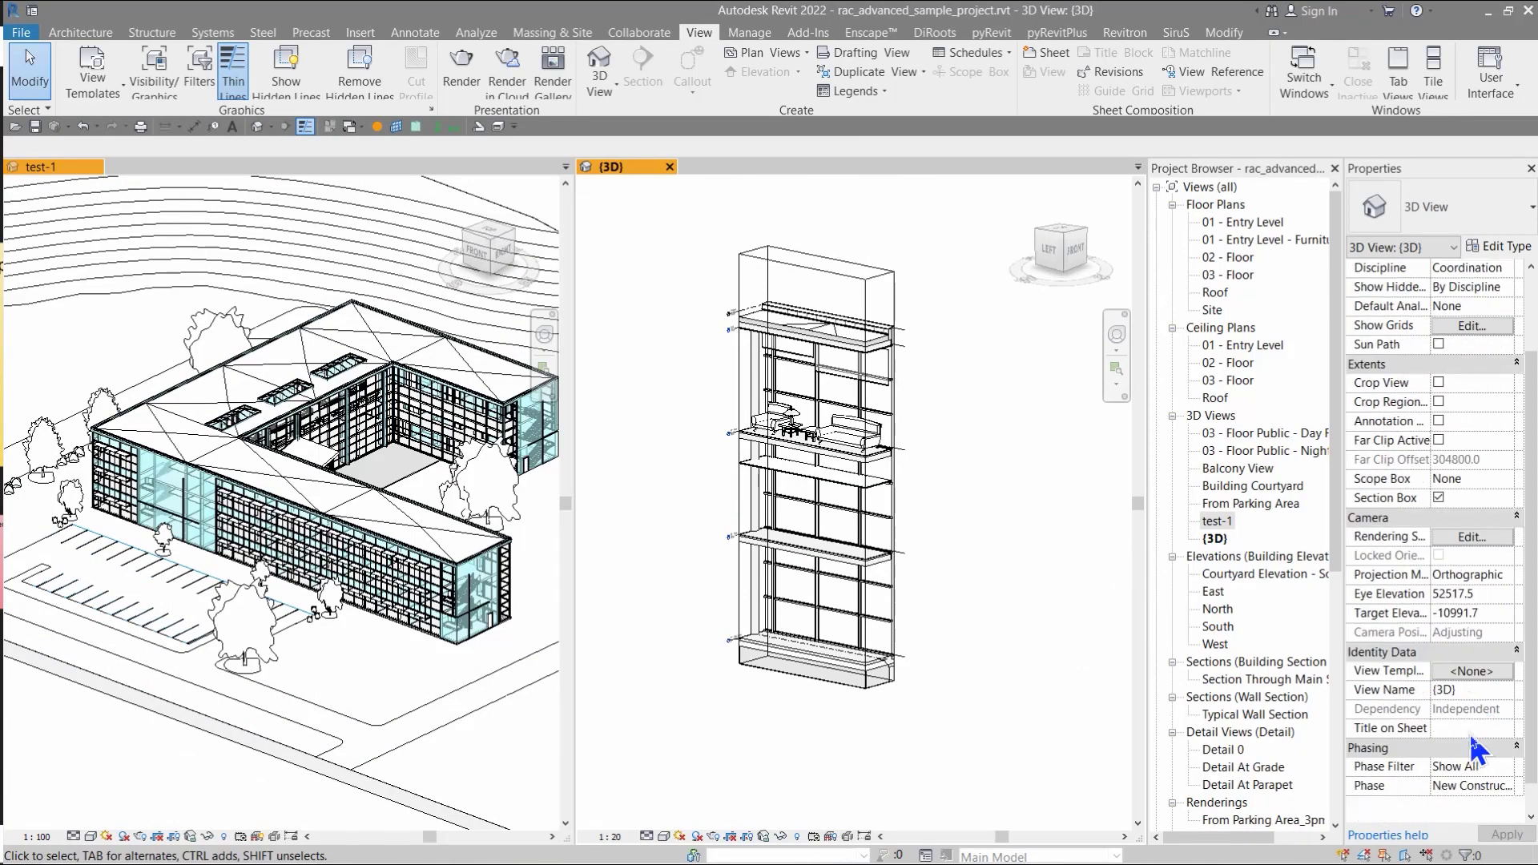
click(1461, 672)
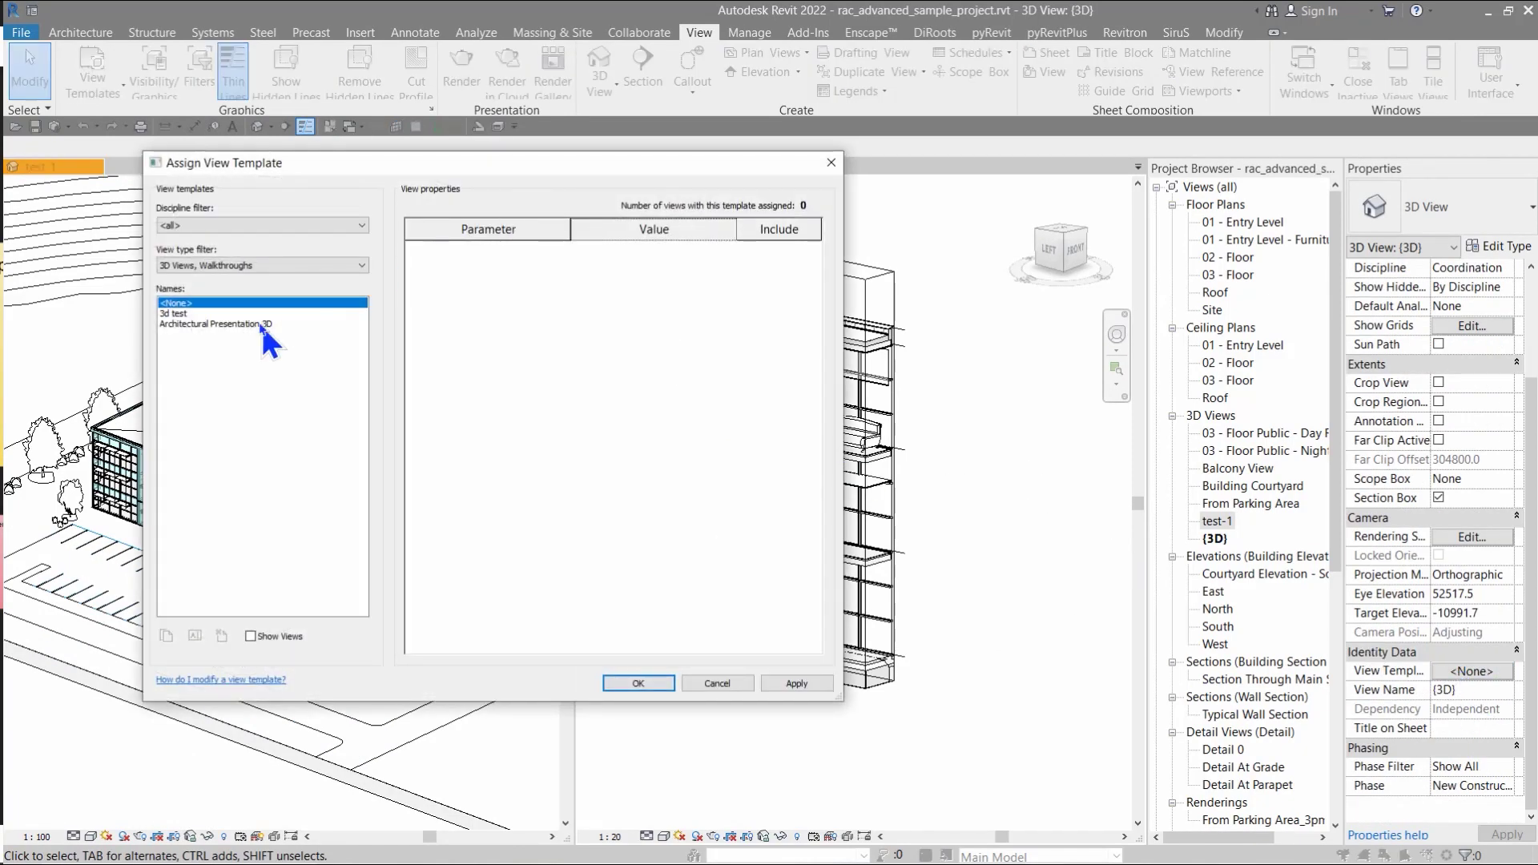
click(221, 313)
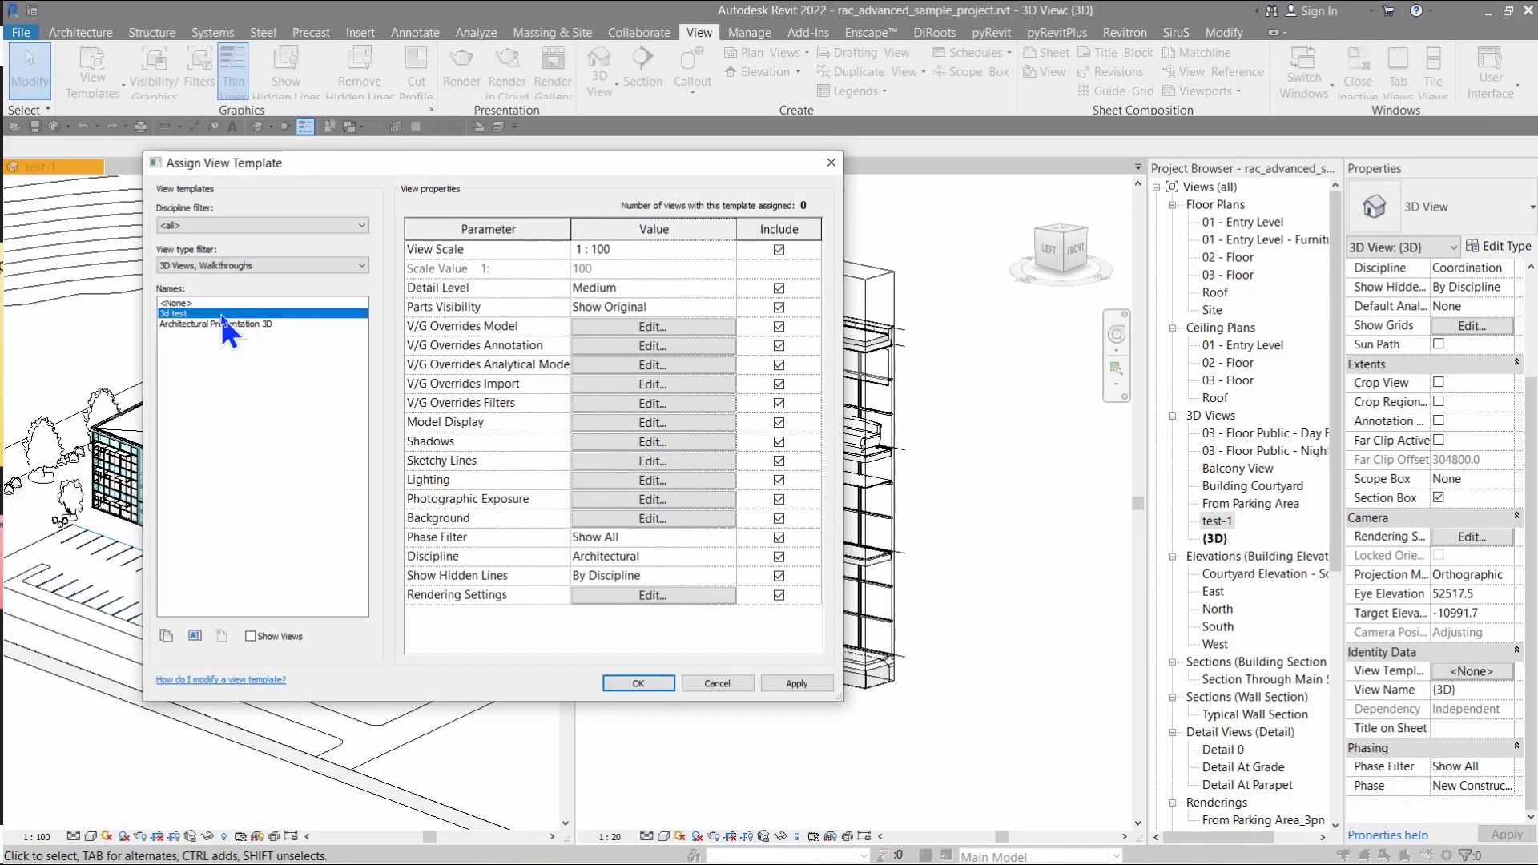
click(650, 686)
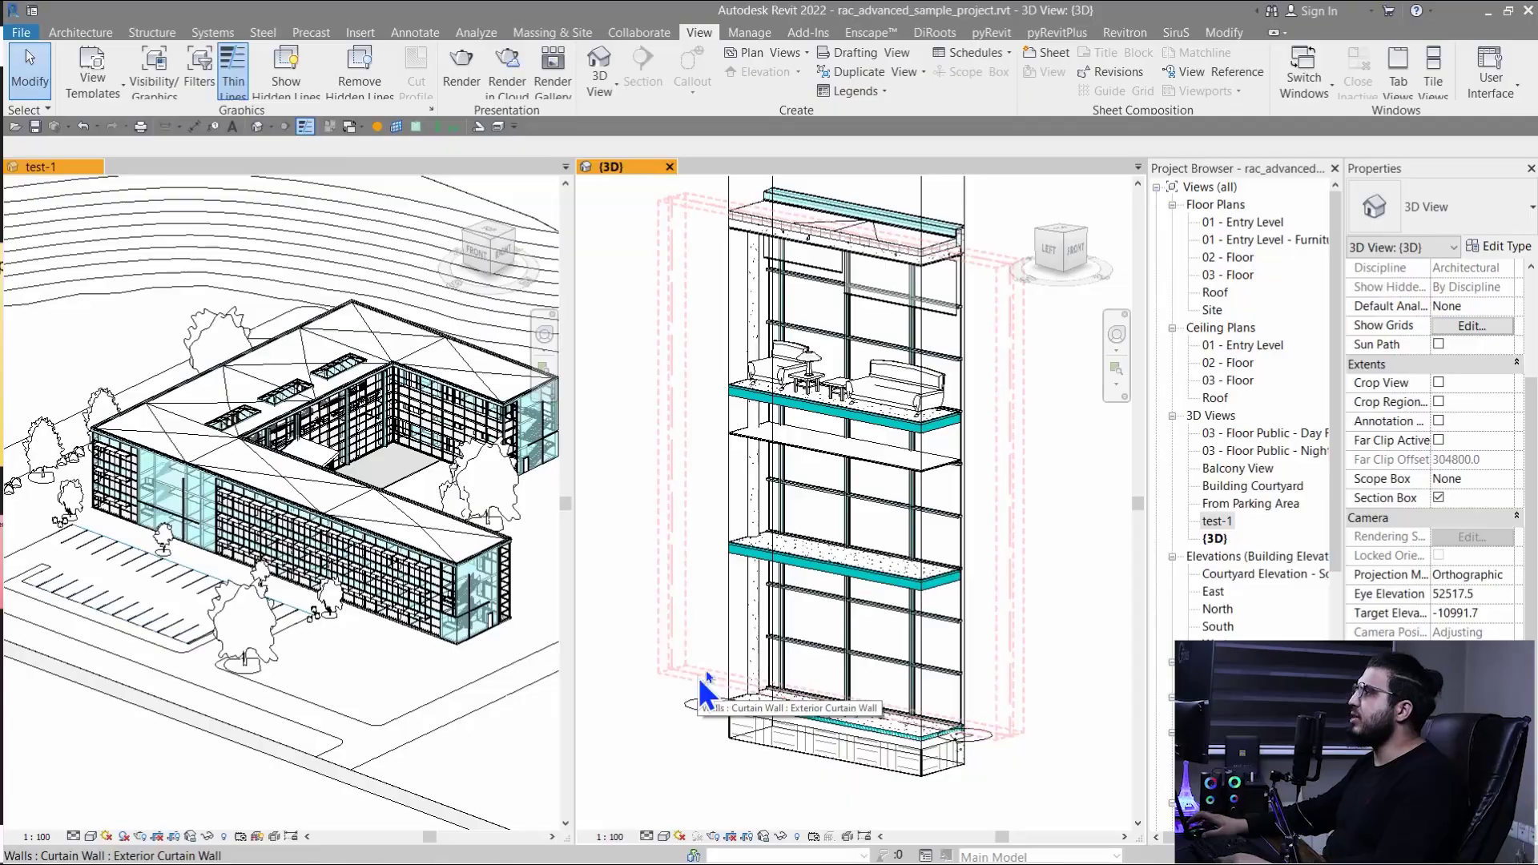
Step: Open the View Templates manager
scroll(882, 642, up, 3)
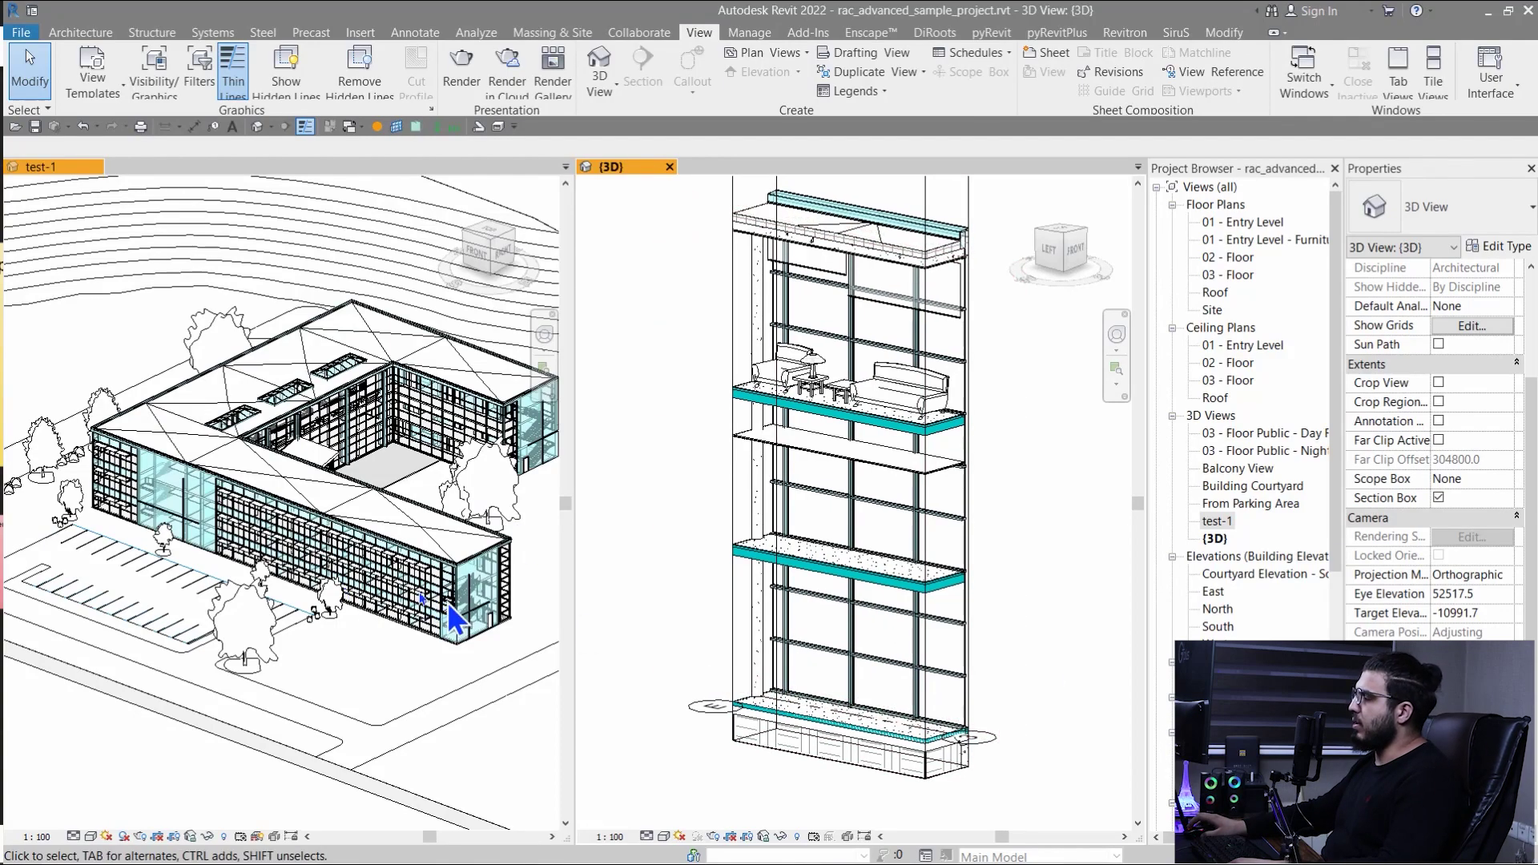
click(82, 78)
click(141, 187)
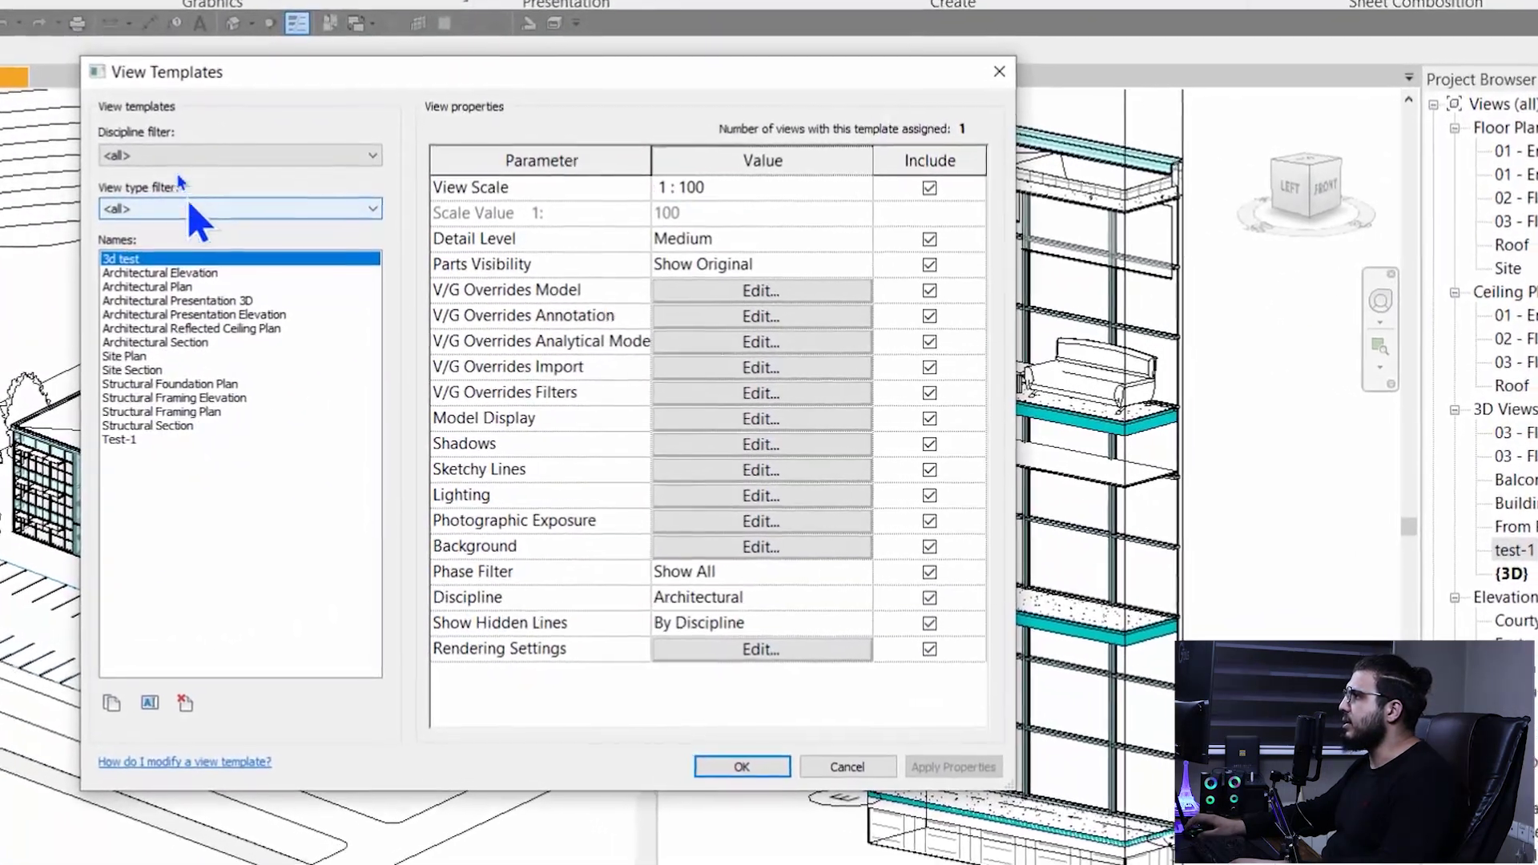
Step: Set the 3d test template's Detail Level to Fine
click(172, 154)
click(173, 155)
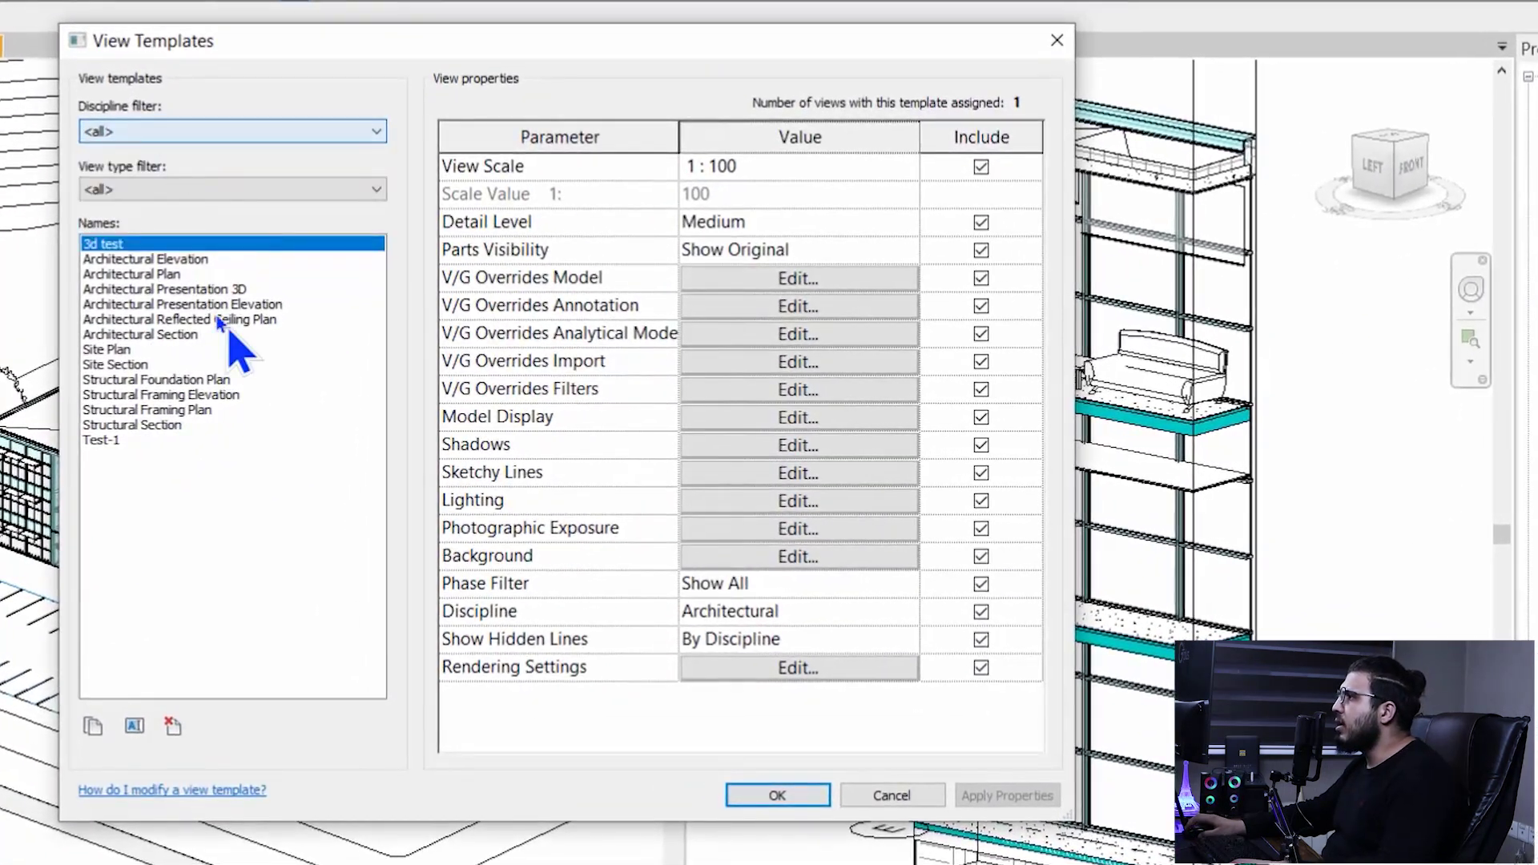
click(171, 349)
click(174, 243)
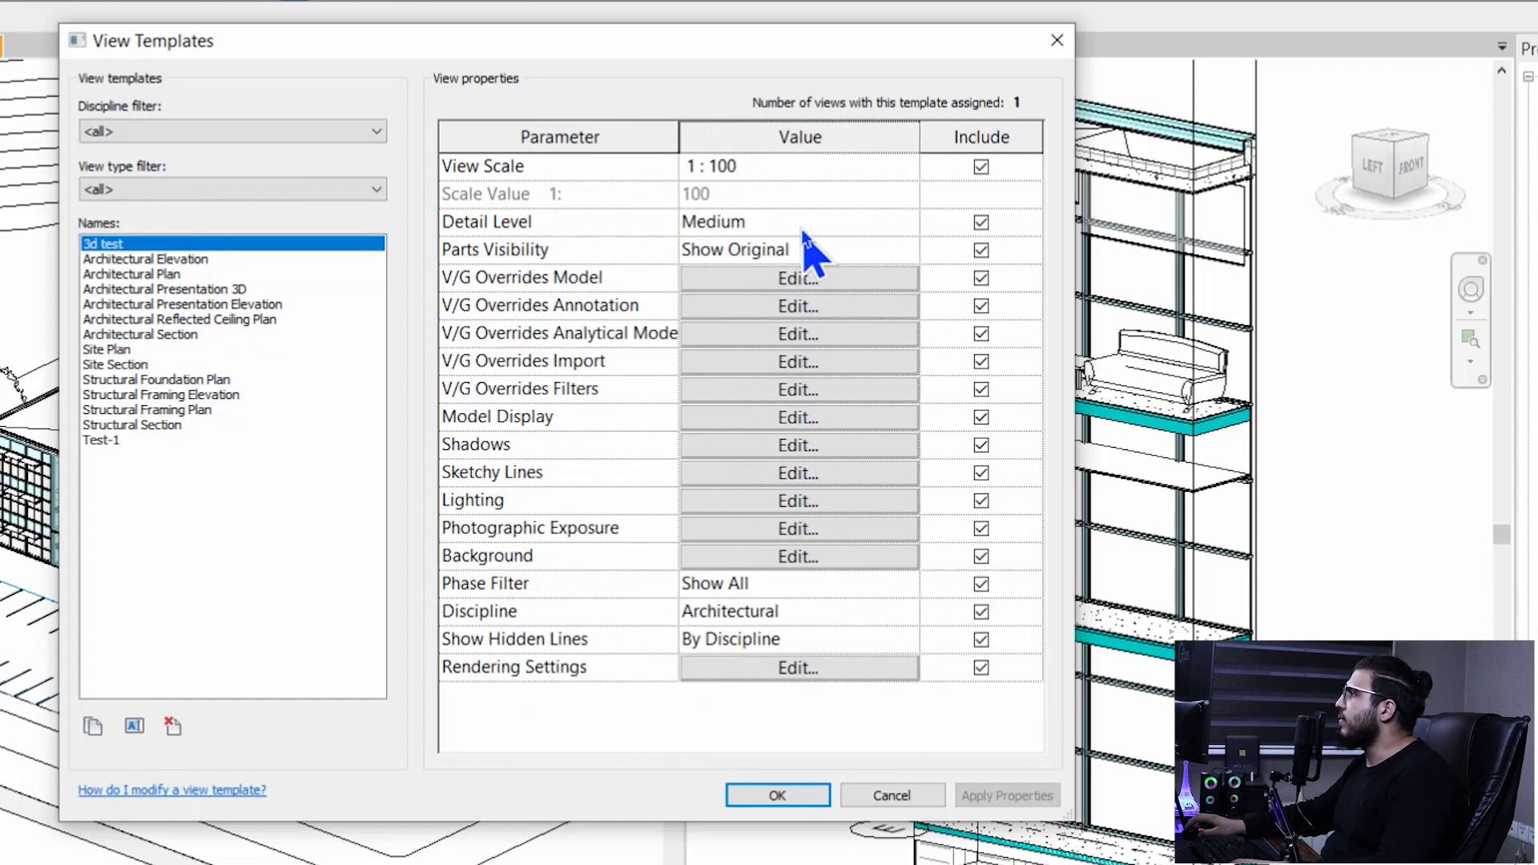
click(918, 222)
click(909, 222)
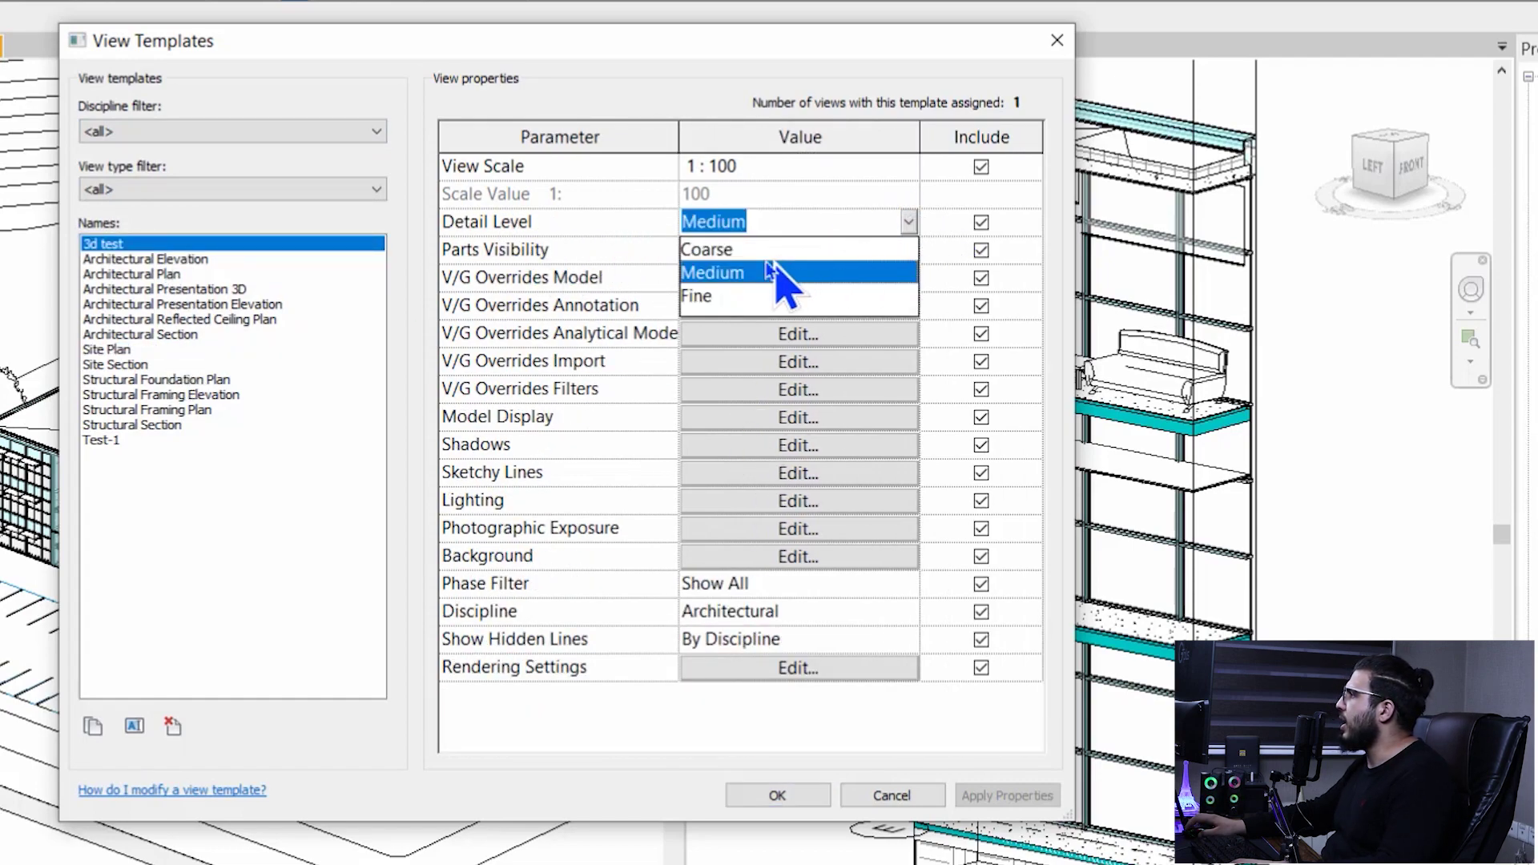
click(721, 296)
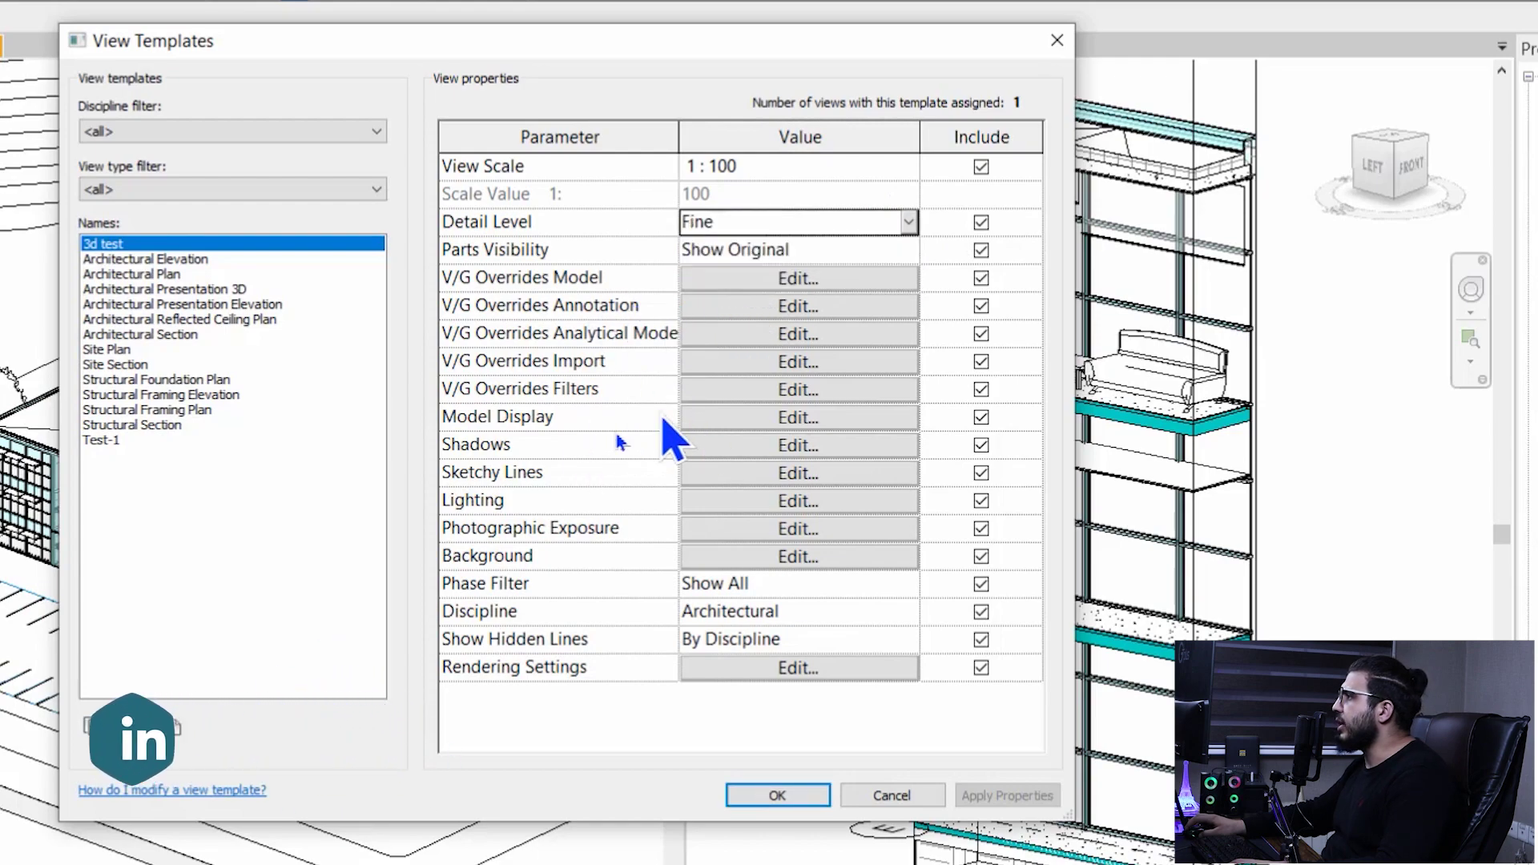
Step: Enable cast and ambient shadows with lighting shadow intensity 20, then save the template
click(776, 447)
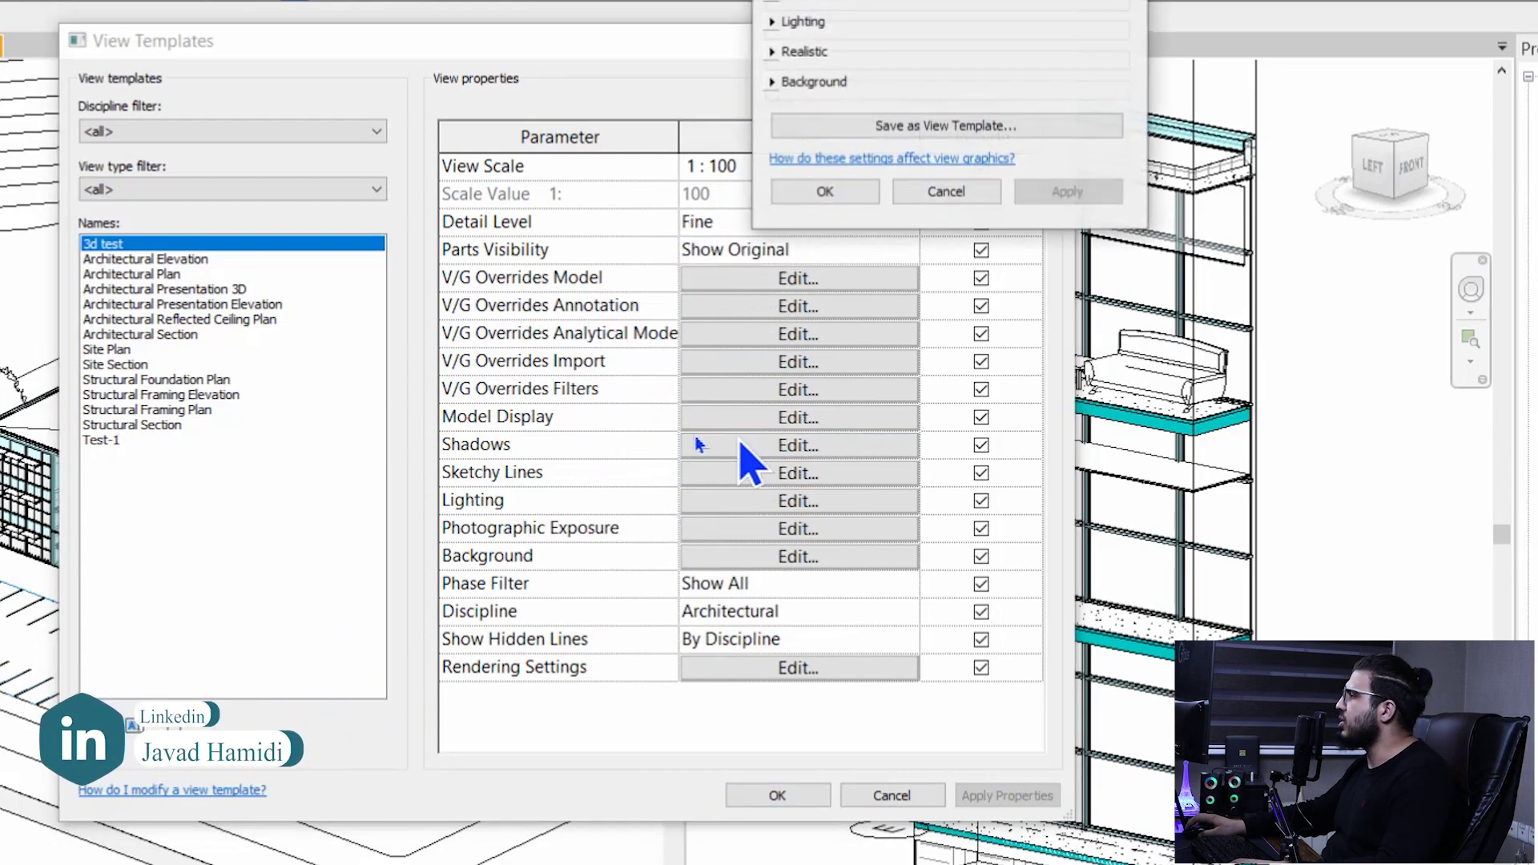
drag(949, 2, 589, 331)
click(584, 417)
click(592, 442)
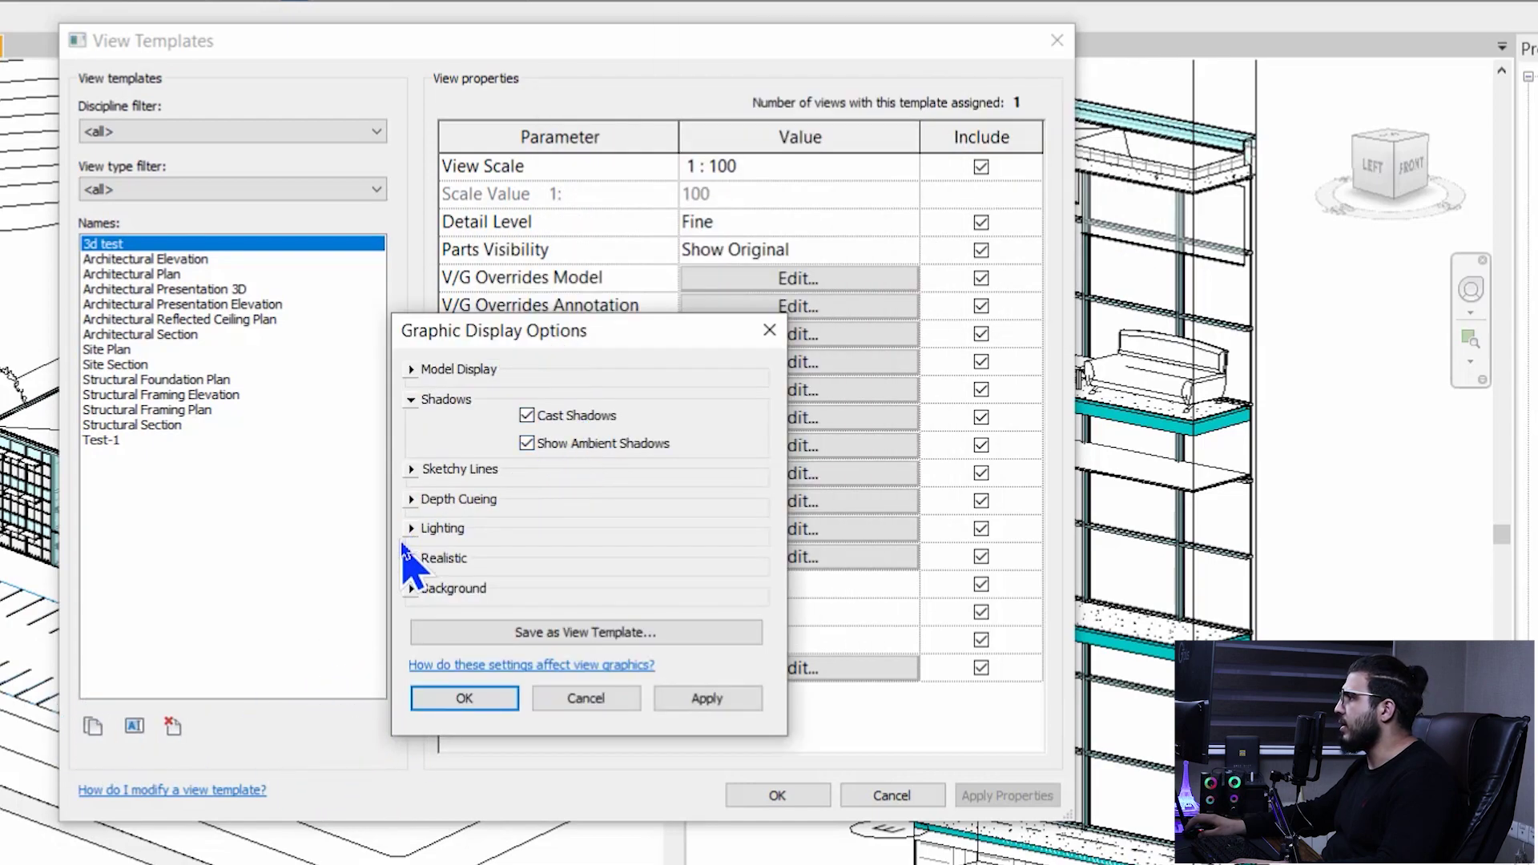
click(411, 529)
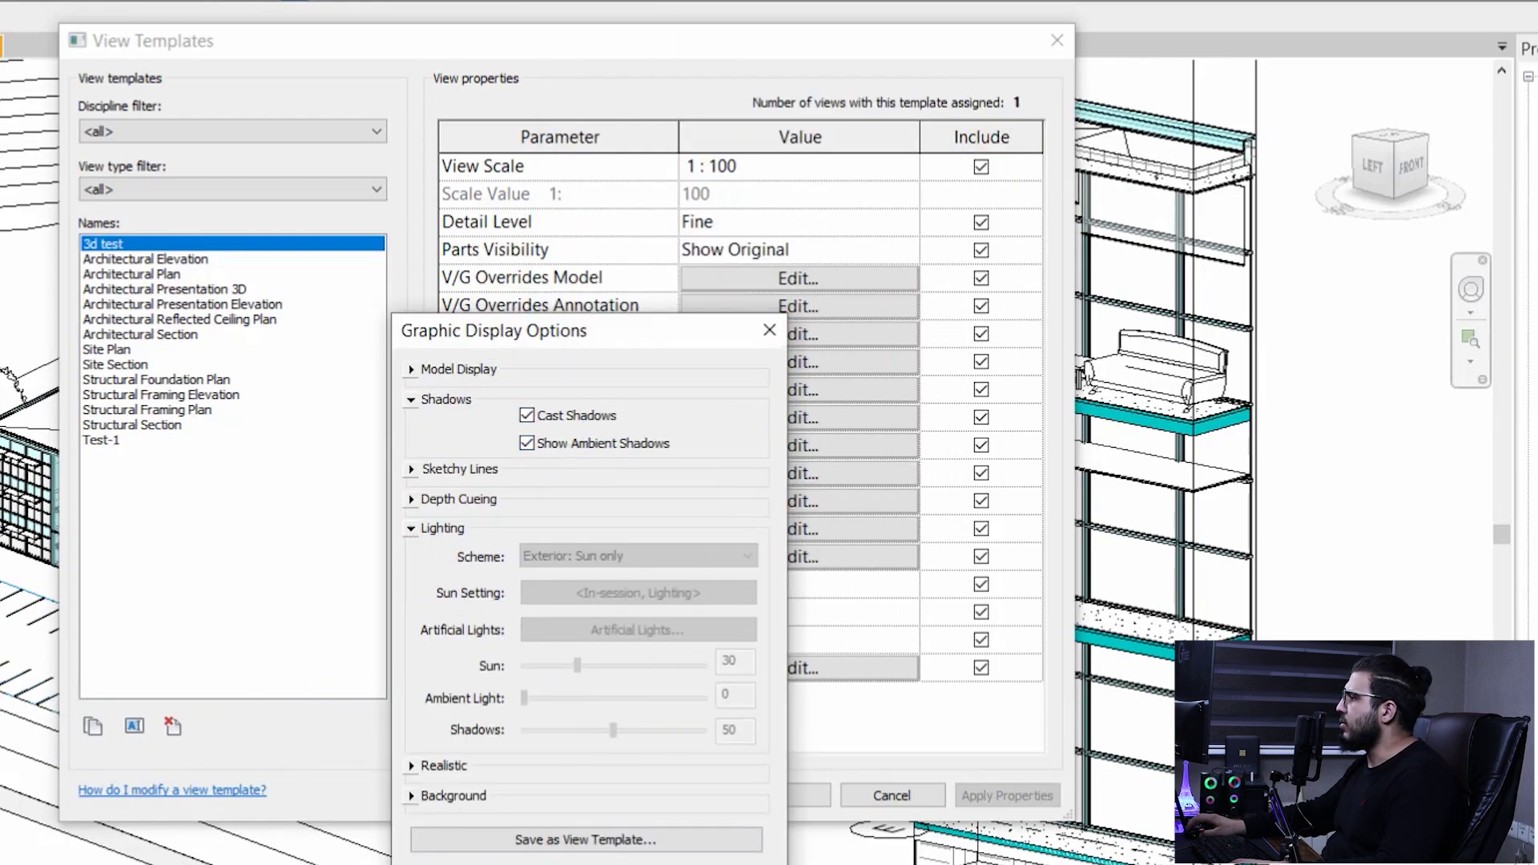
click(535, 862)
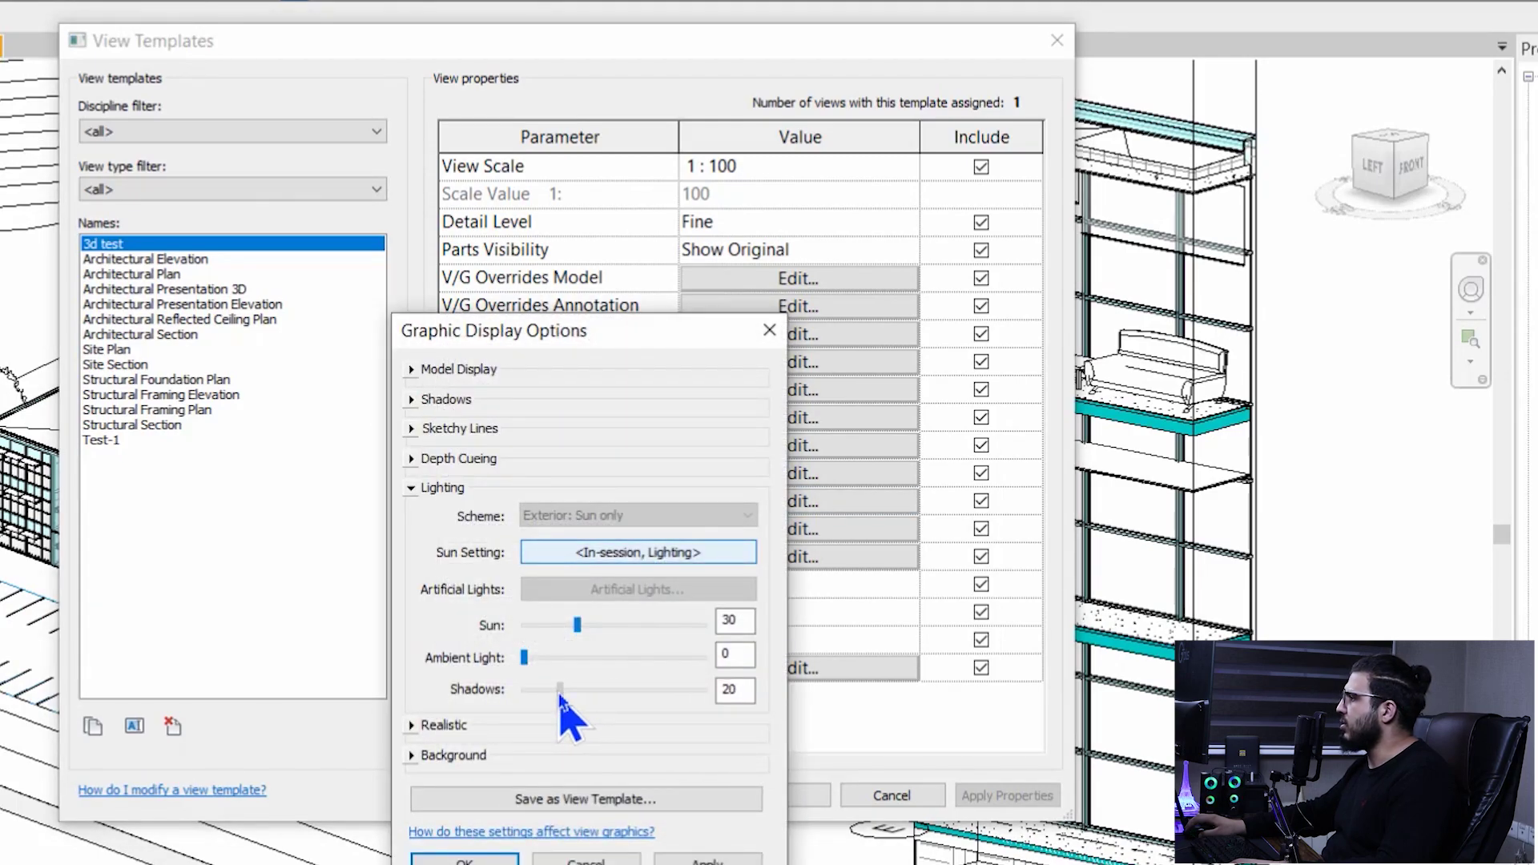
click(469, 859)
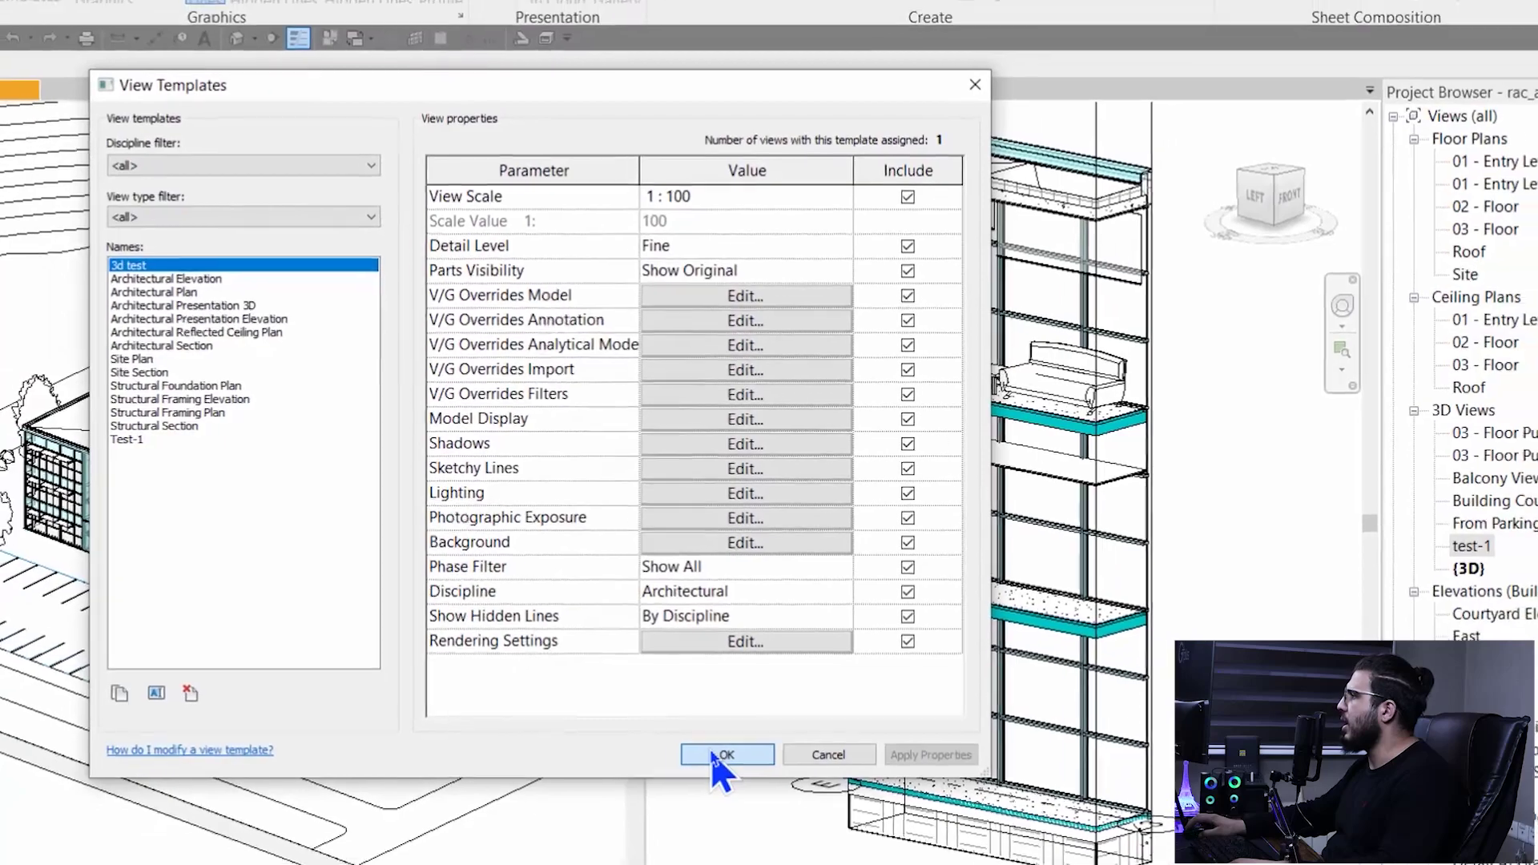
click(715, 755)
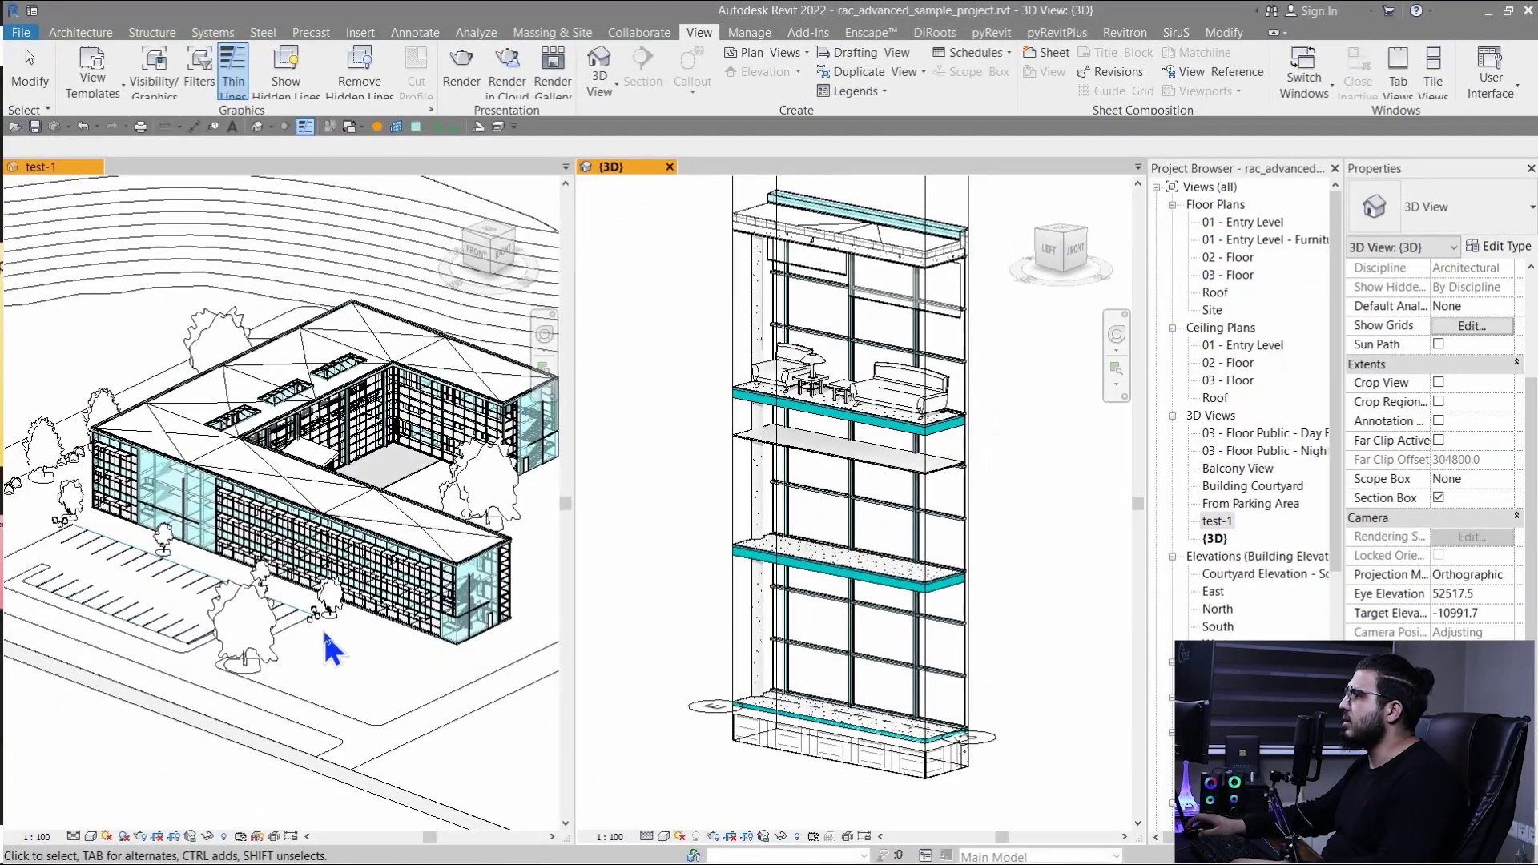
Step: Zoom and pan across the test-1 3D view's facade
scroll(332, 650, up, 5)
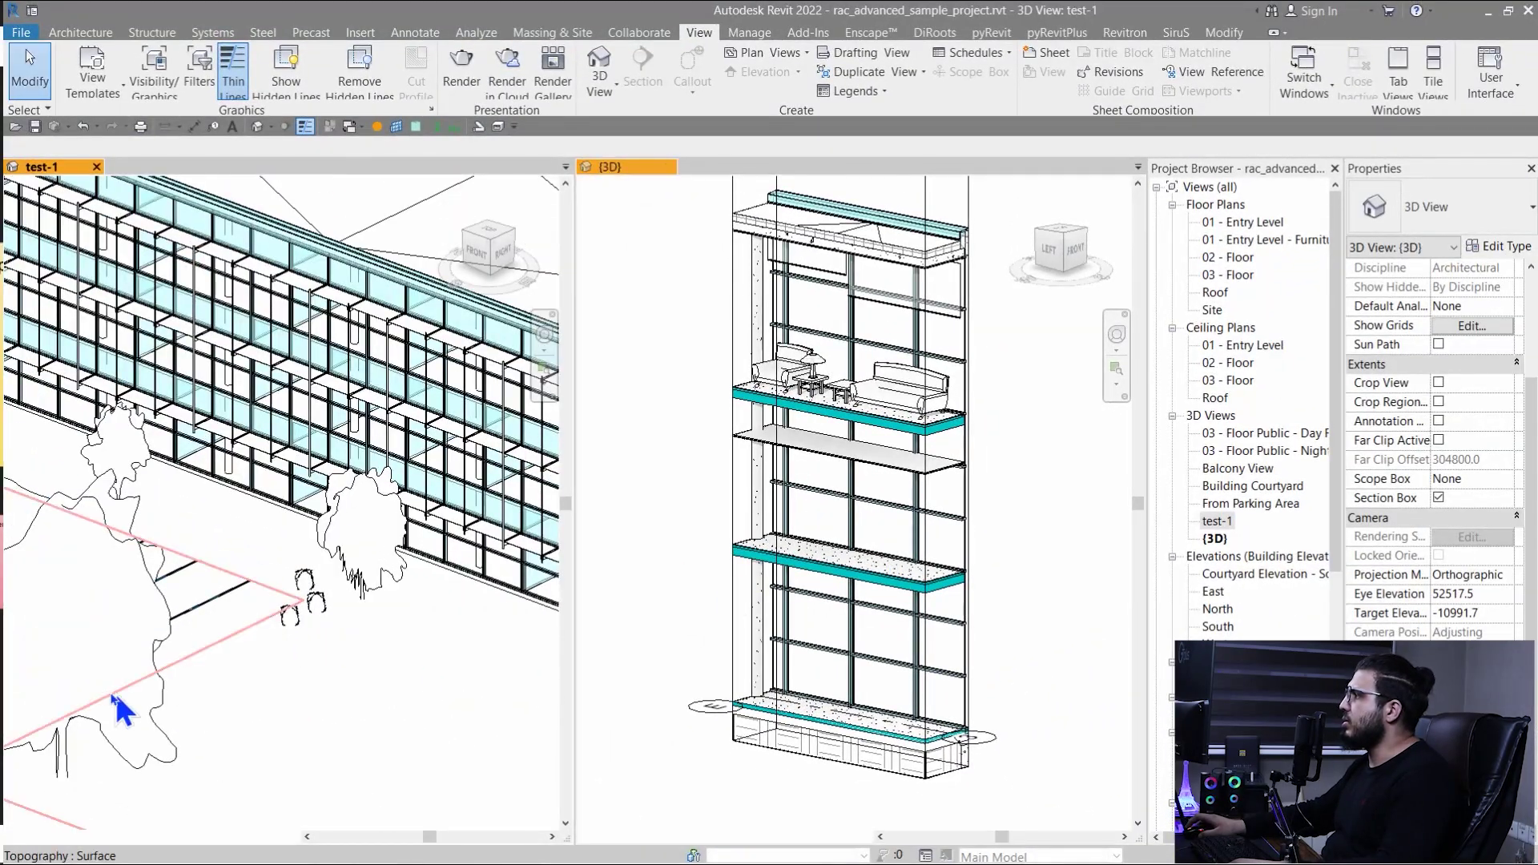
mouse_move(212, 721)
middle_down()
mouse_move(269, 680)
mouse_move(195, 719)
middle_up()
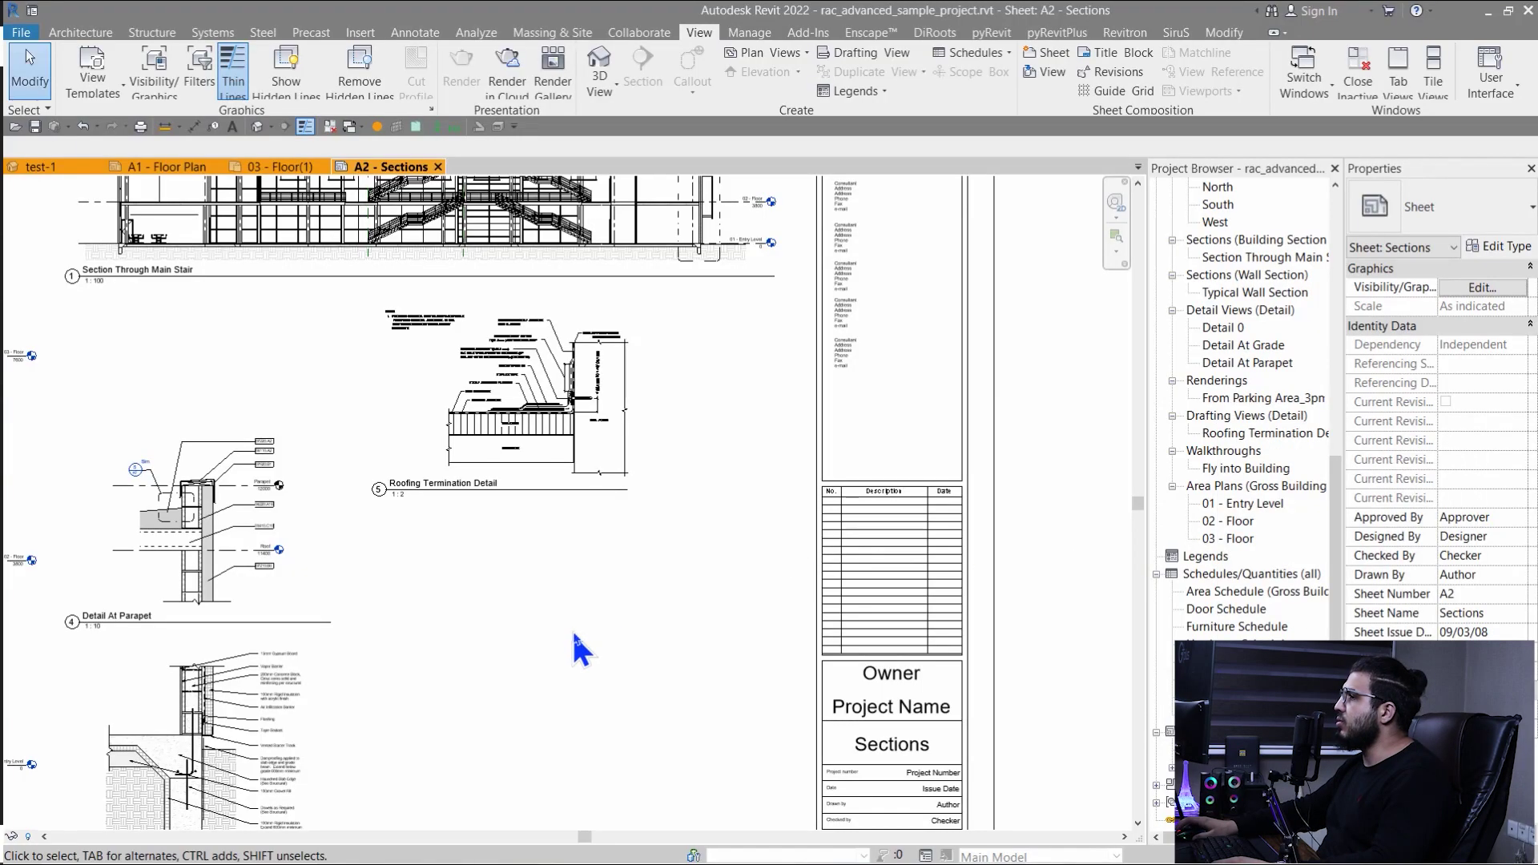
Step: Apply the '3d test' template to every view on sheet A2 - Sections, giving cyan section fills
scroll(581, 649, down, 5)
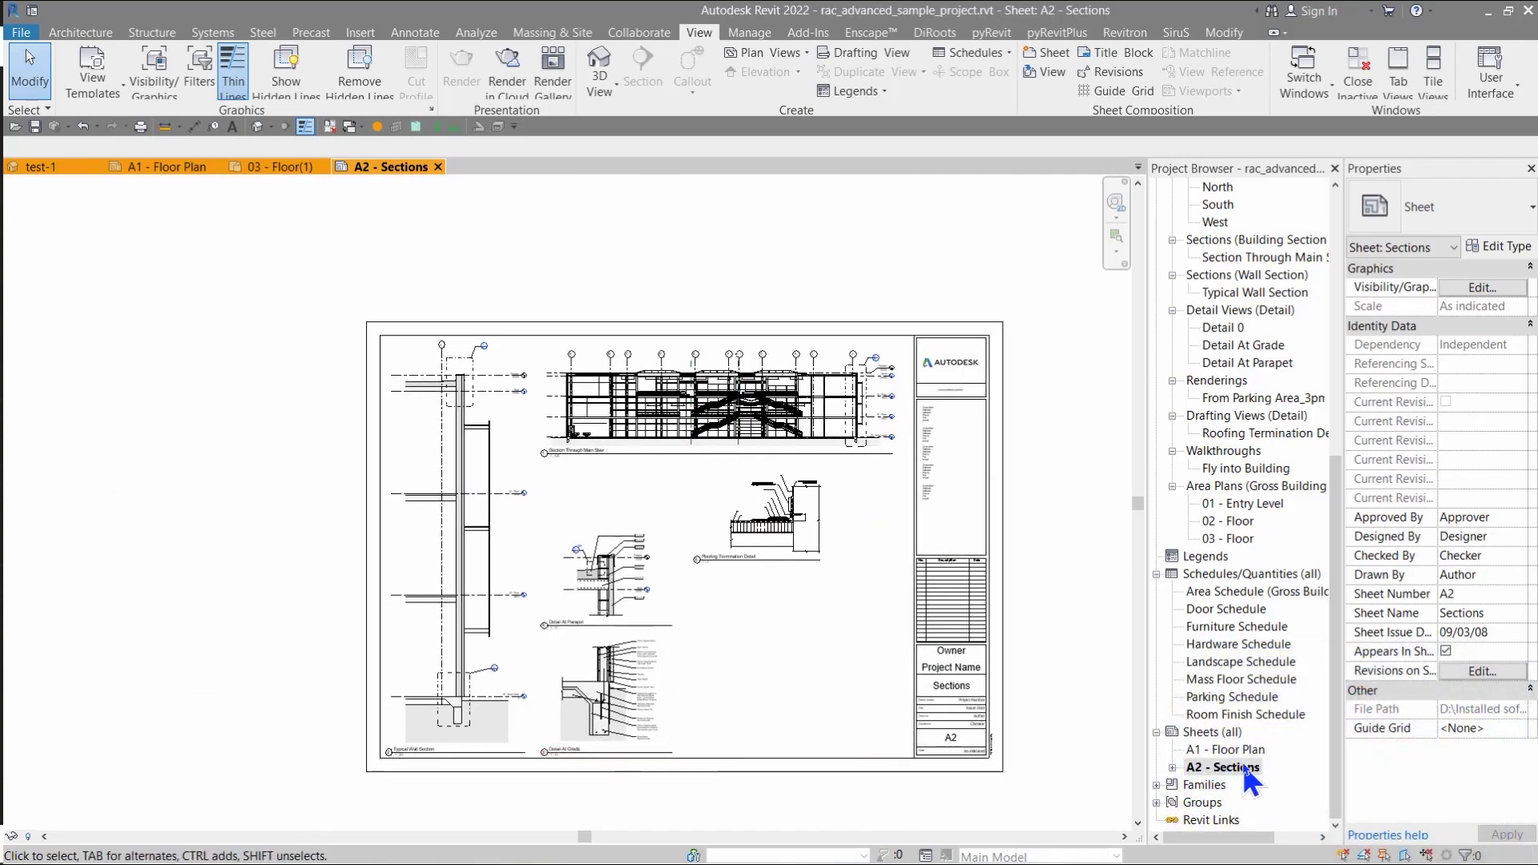
right_click(1223, 769)
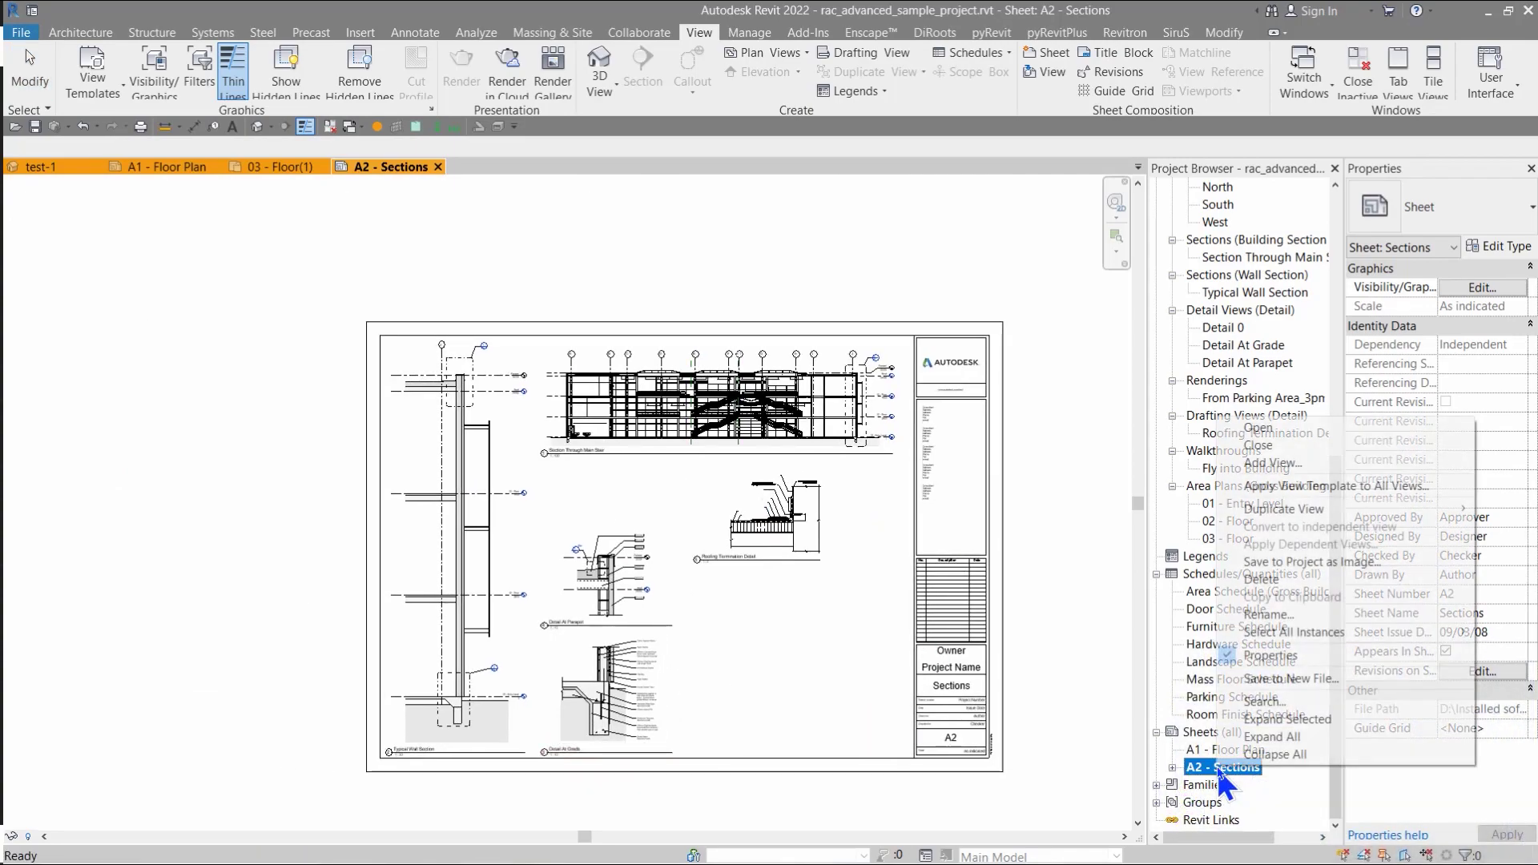
click(1369, 488)
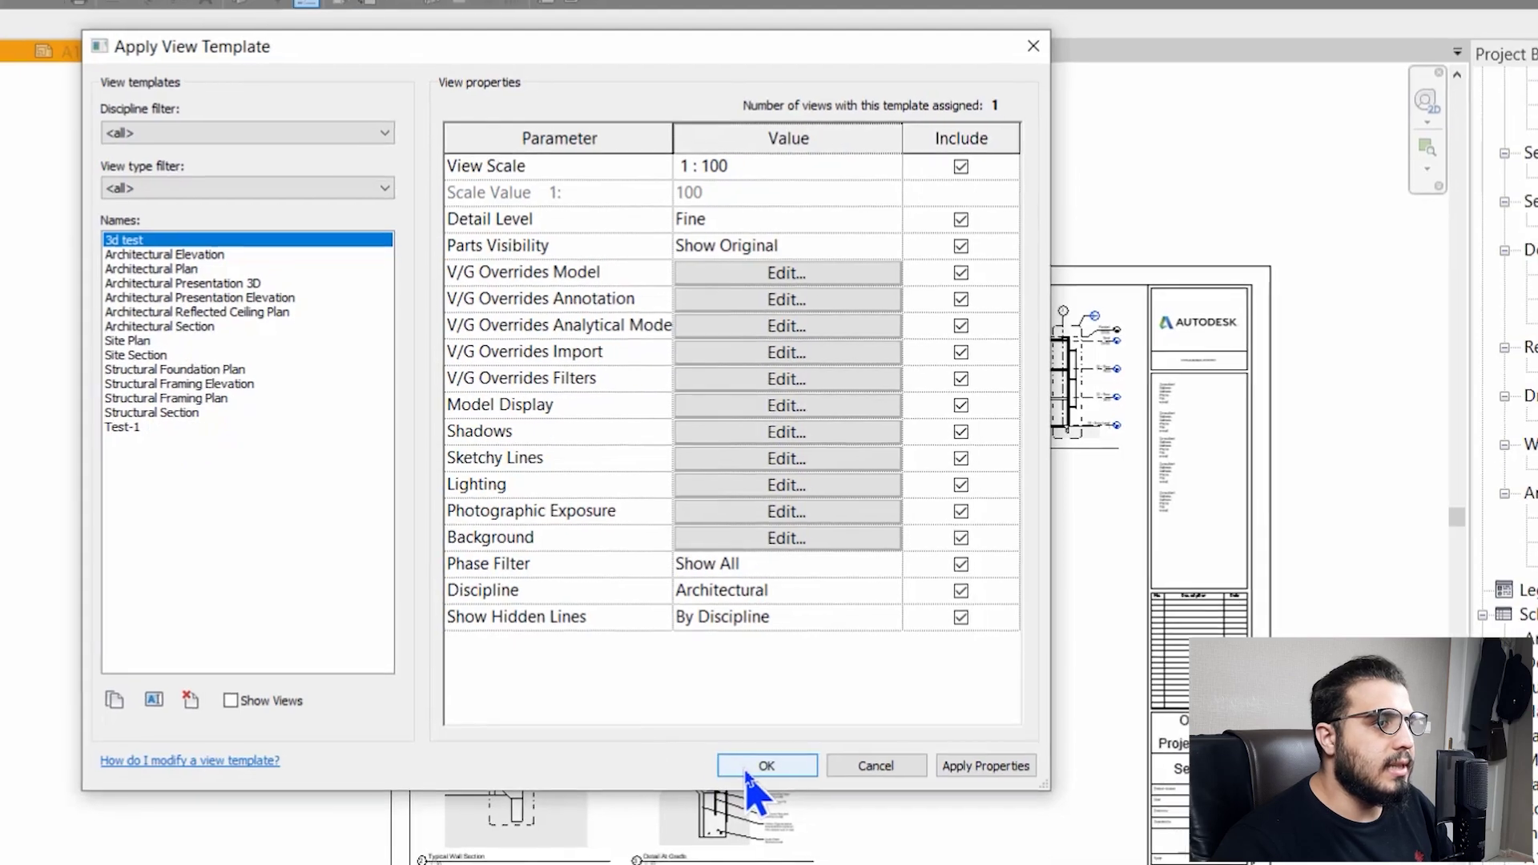
click(749, 771)
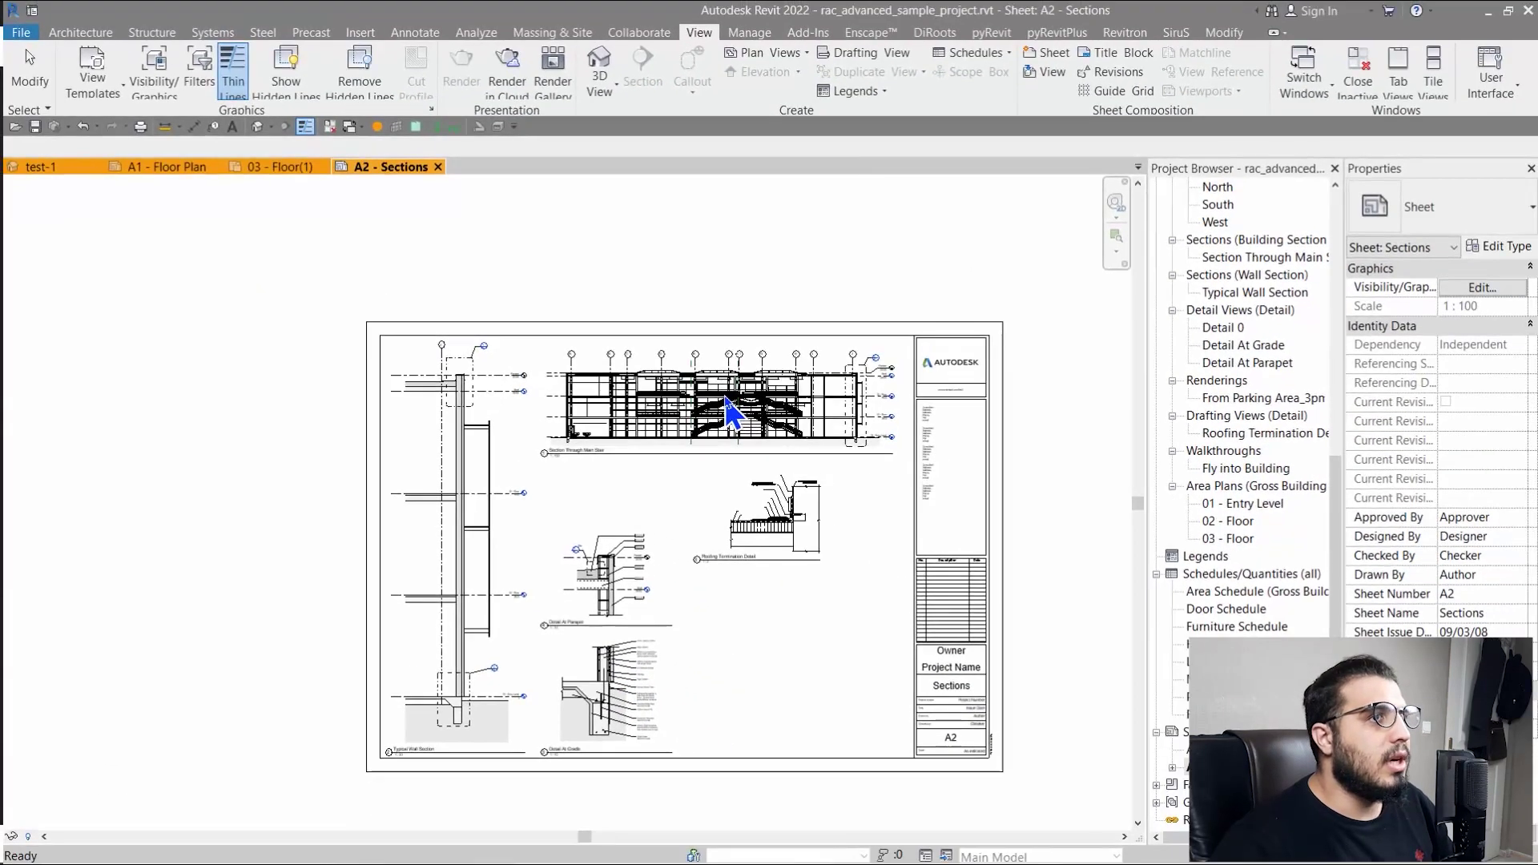
scroll(584, 430, up, 5)
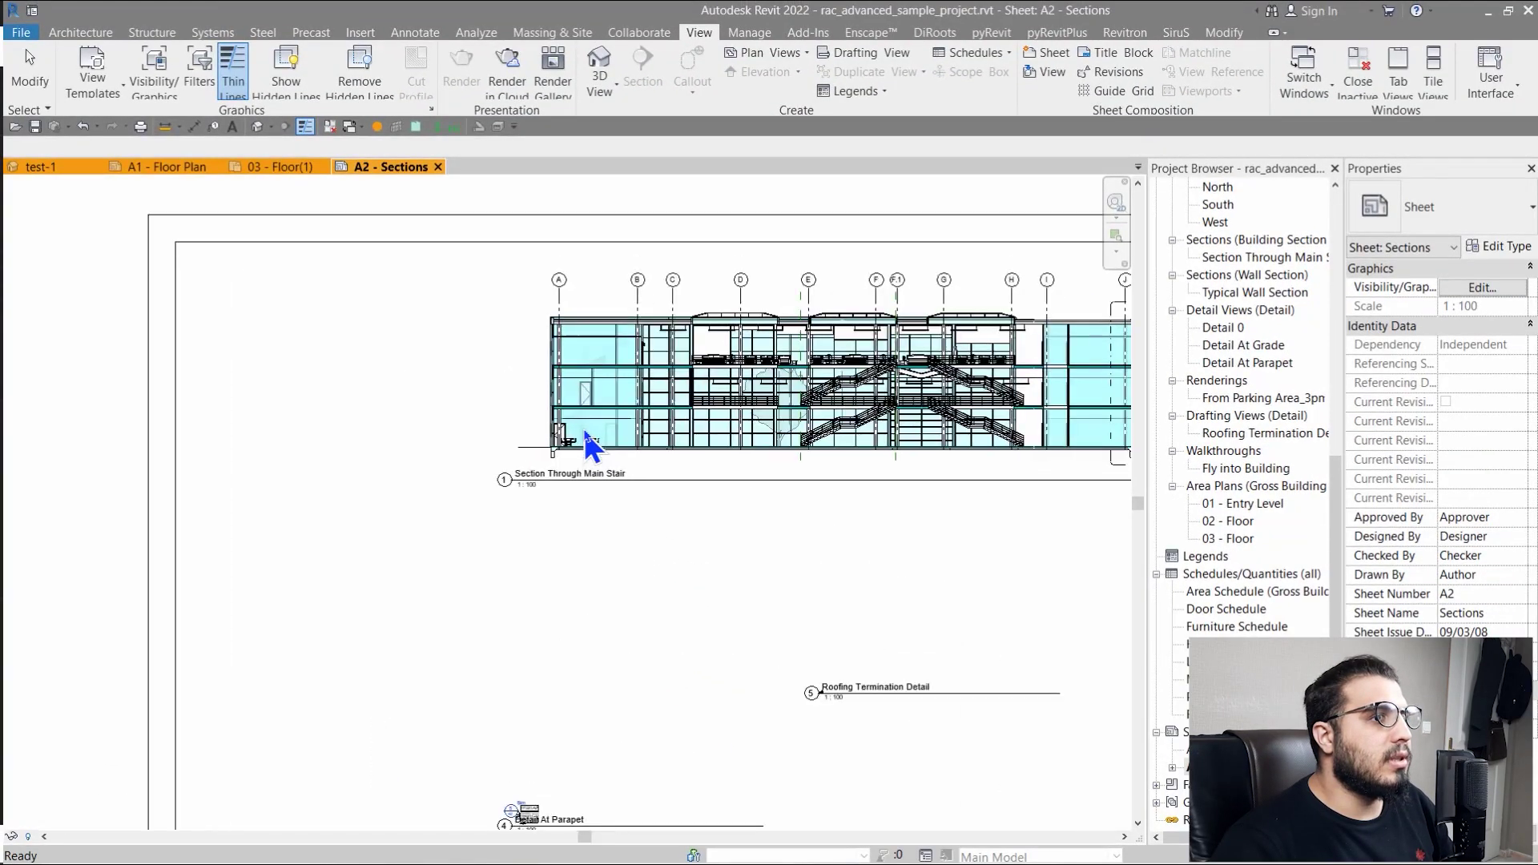
Step: Inspect the wall section, parapet and grade viewports now at 1:100, then bring up the view template options
scroll(496, 621, down, 3)
middle_drag(497, 621, 632, 247)
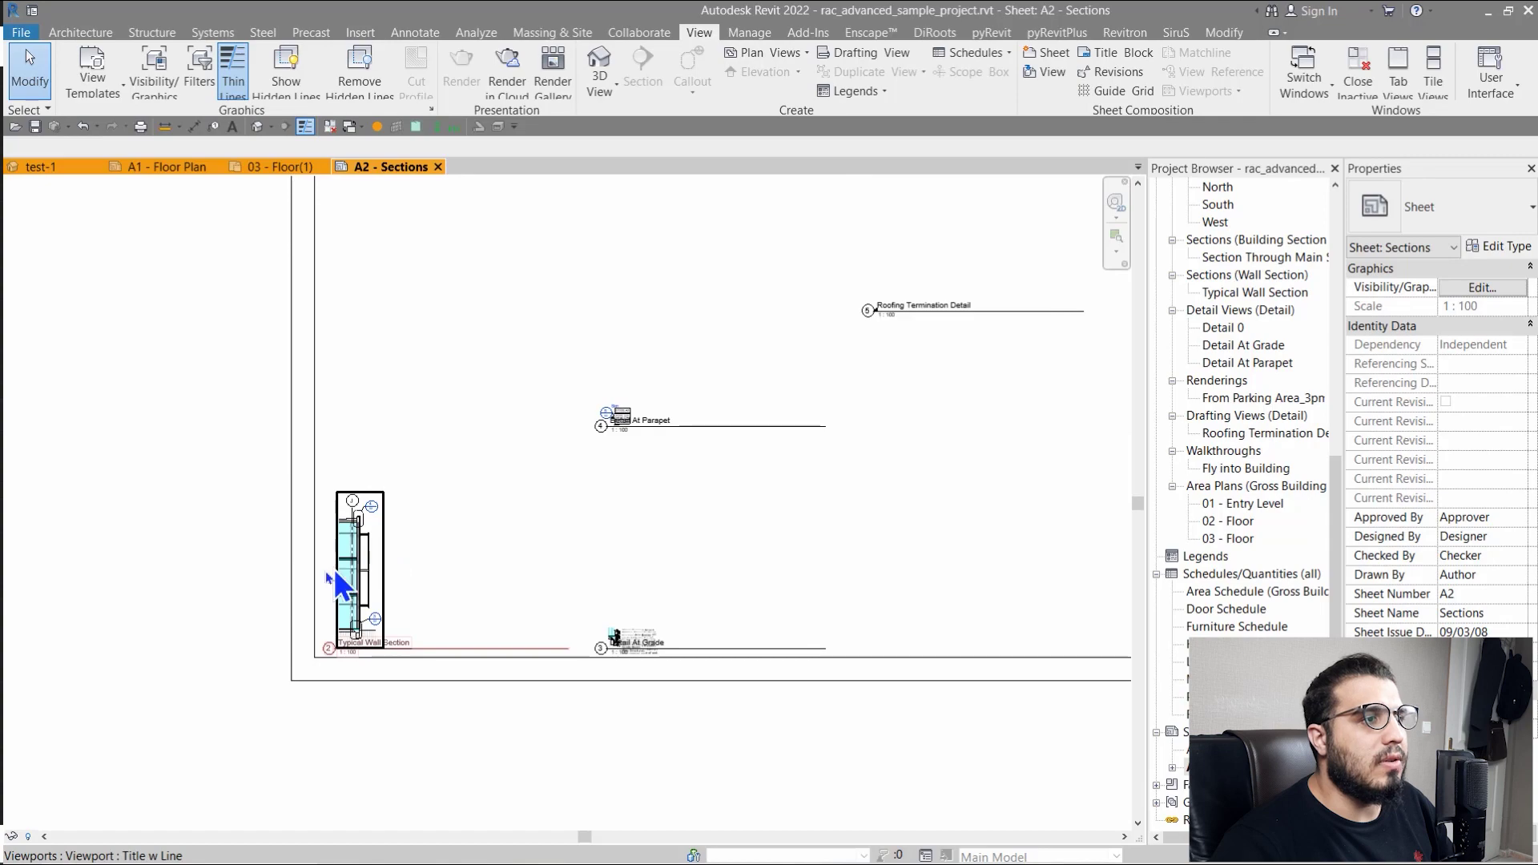
scroll(336, 591, up, 5)
scroll(337, 439, down, 5)
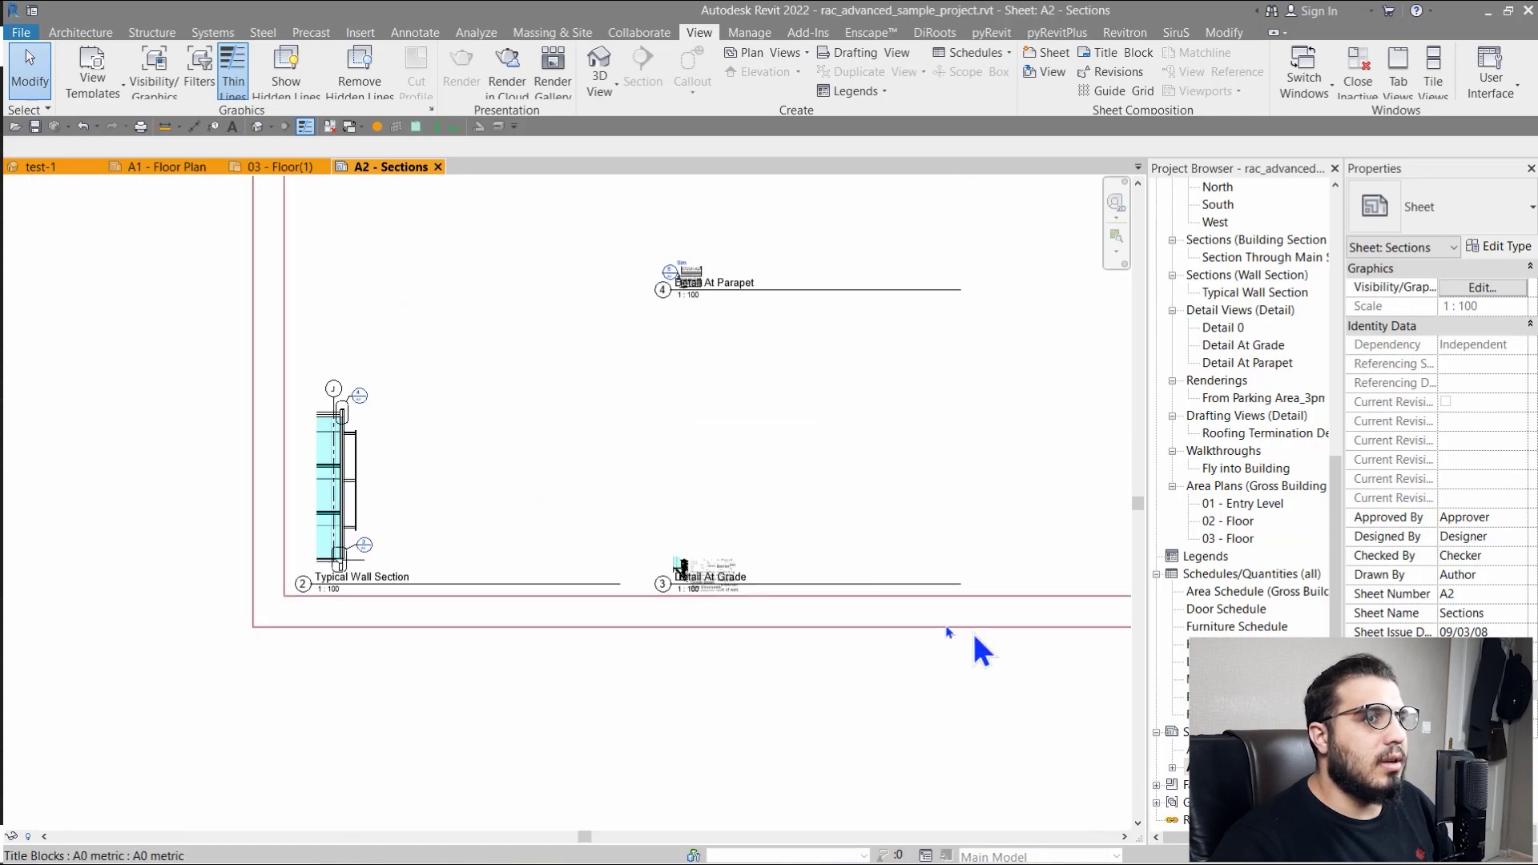
middle_drag(979, 643, 530, 379)
scroll(526, 348, up, 4)
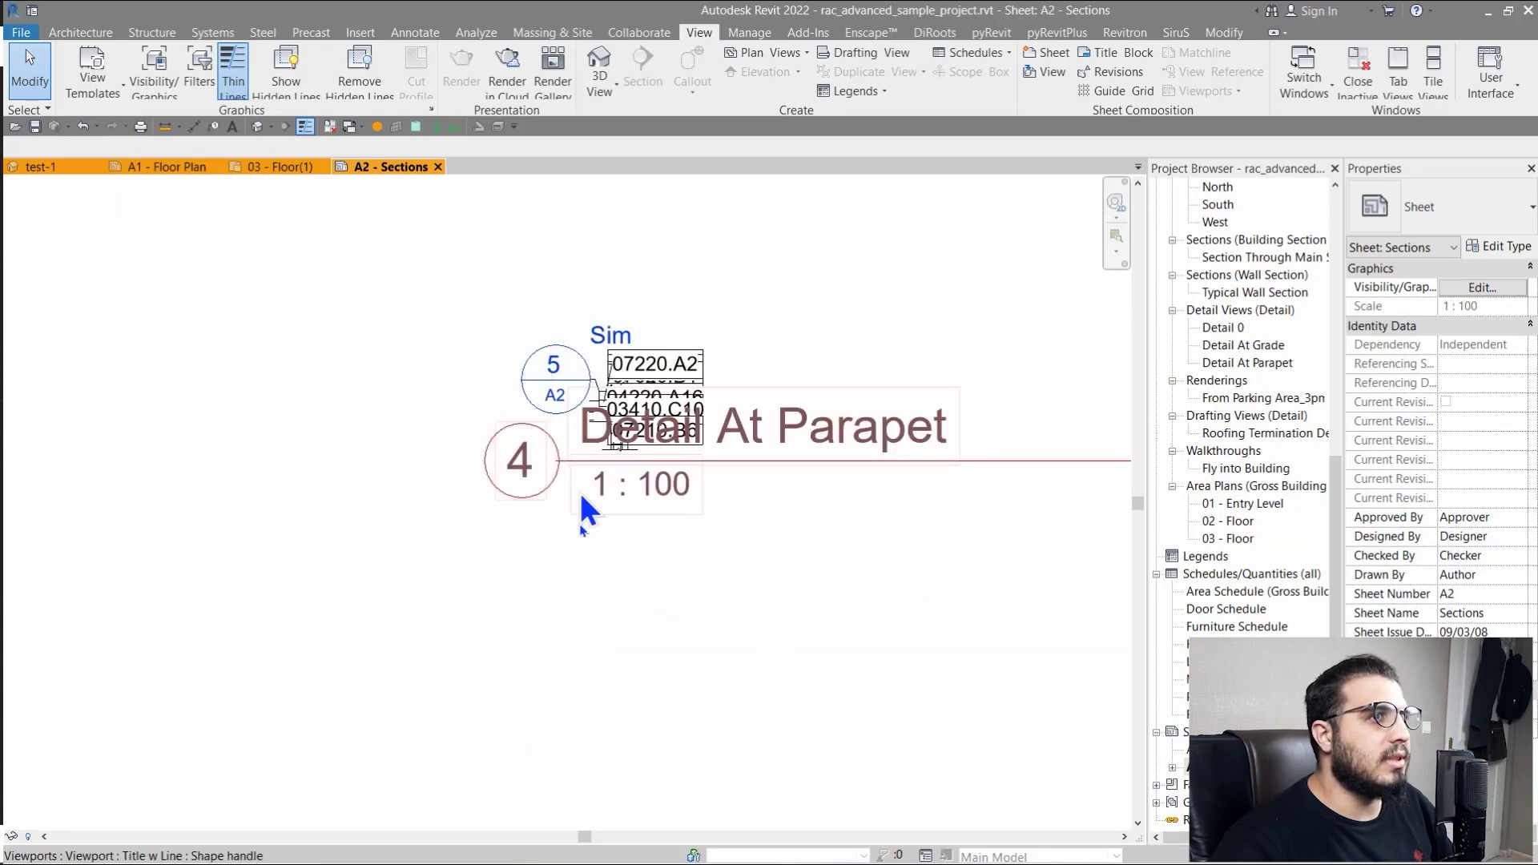
scroll(542, 580, down, 2)
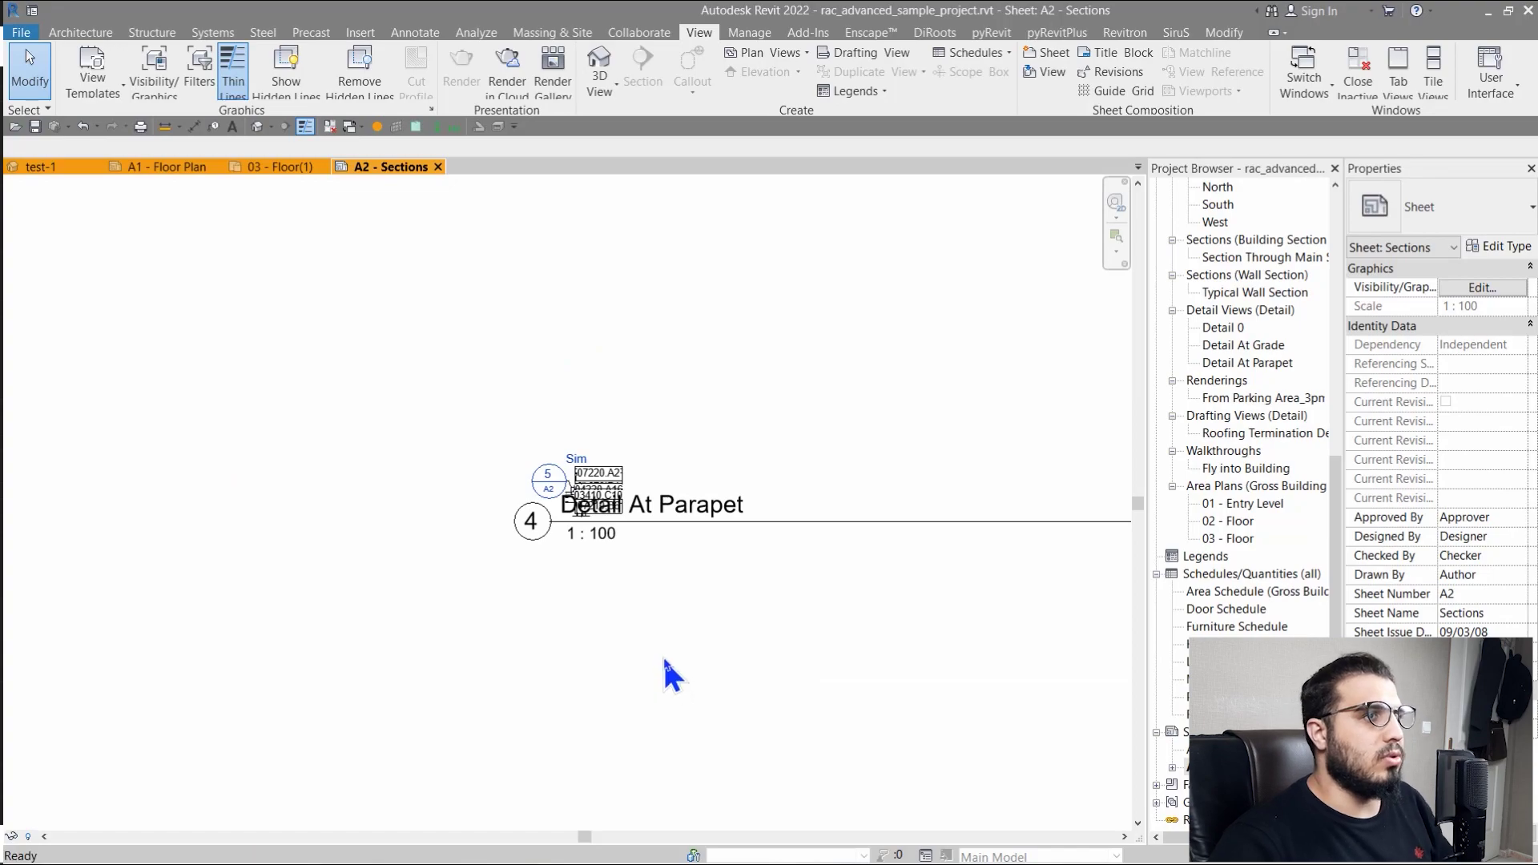
scroll(678, 658, down, 4)
middle_drag(684, 670, 469, 388)
scroll(469, 388, down, 1)
click(92, 98)
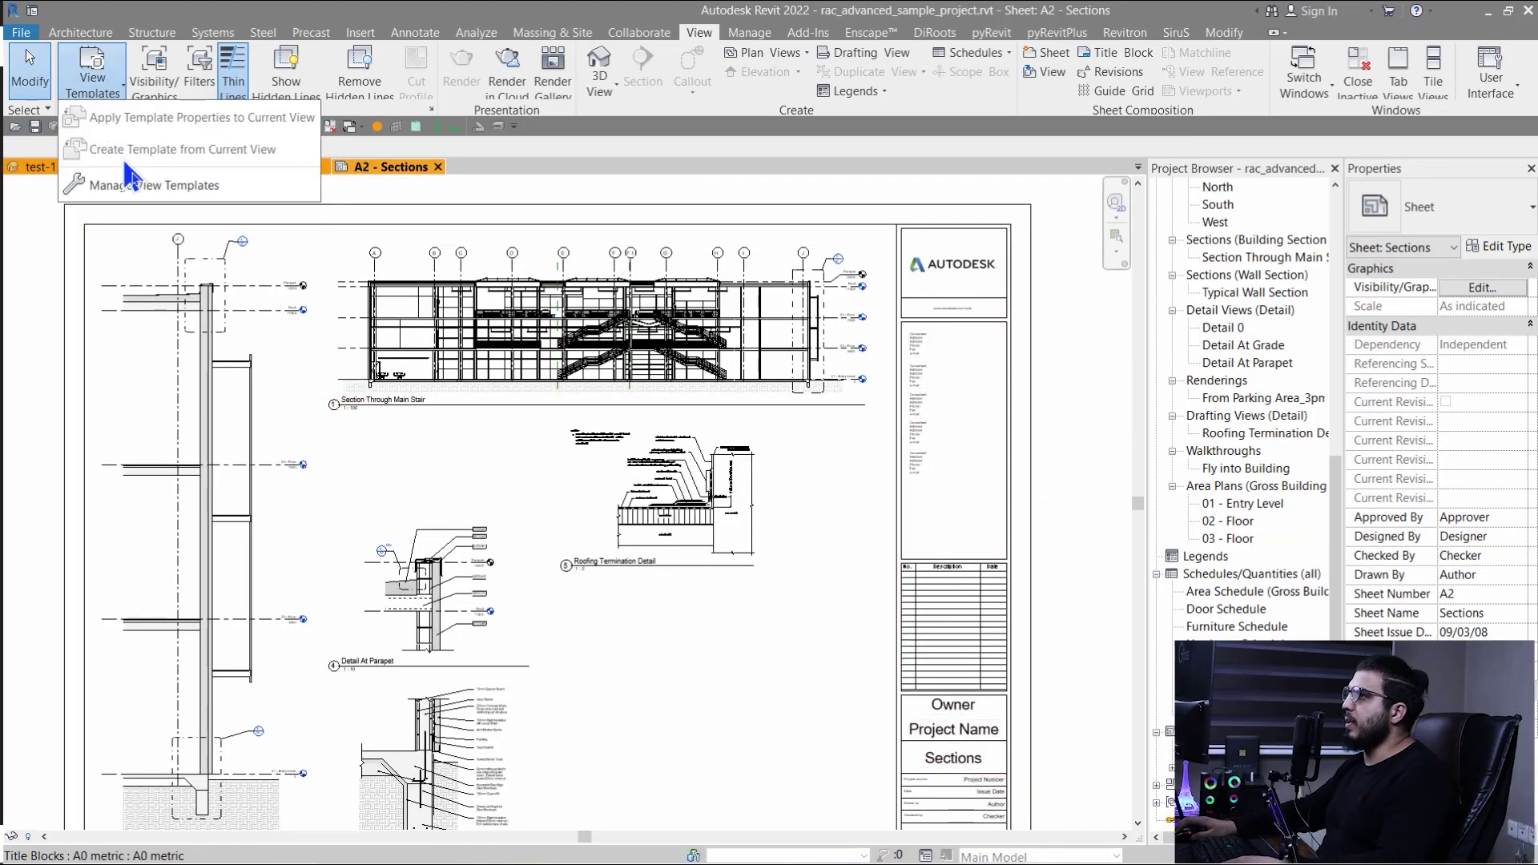
Step: Uncheck Include for View Scale in the 3d test template
click(133, 177)
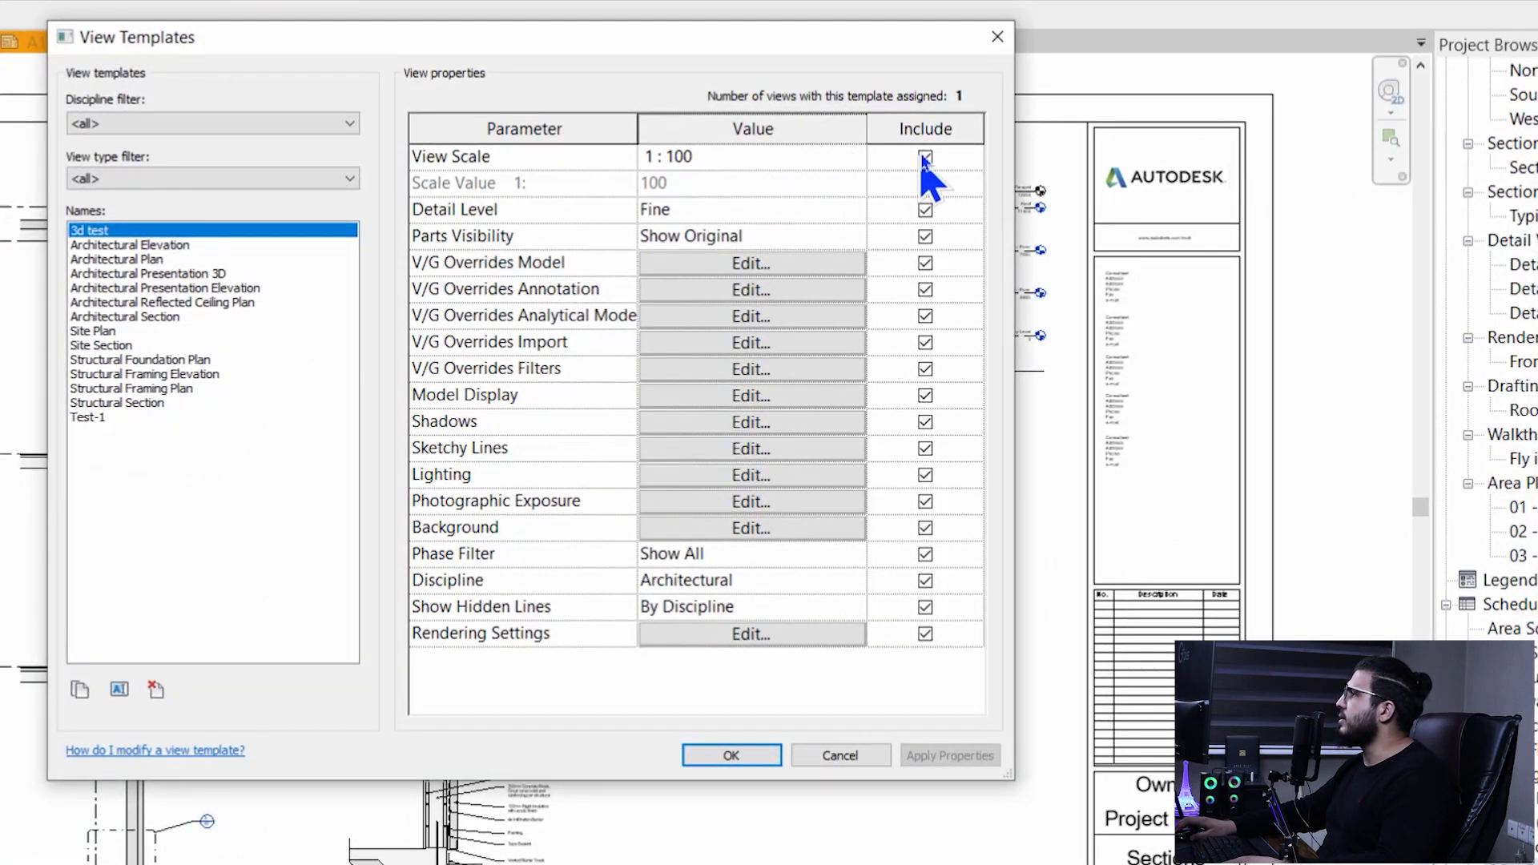
click(926, 157)
click(924, 158)
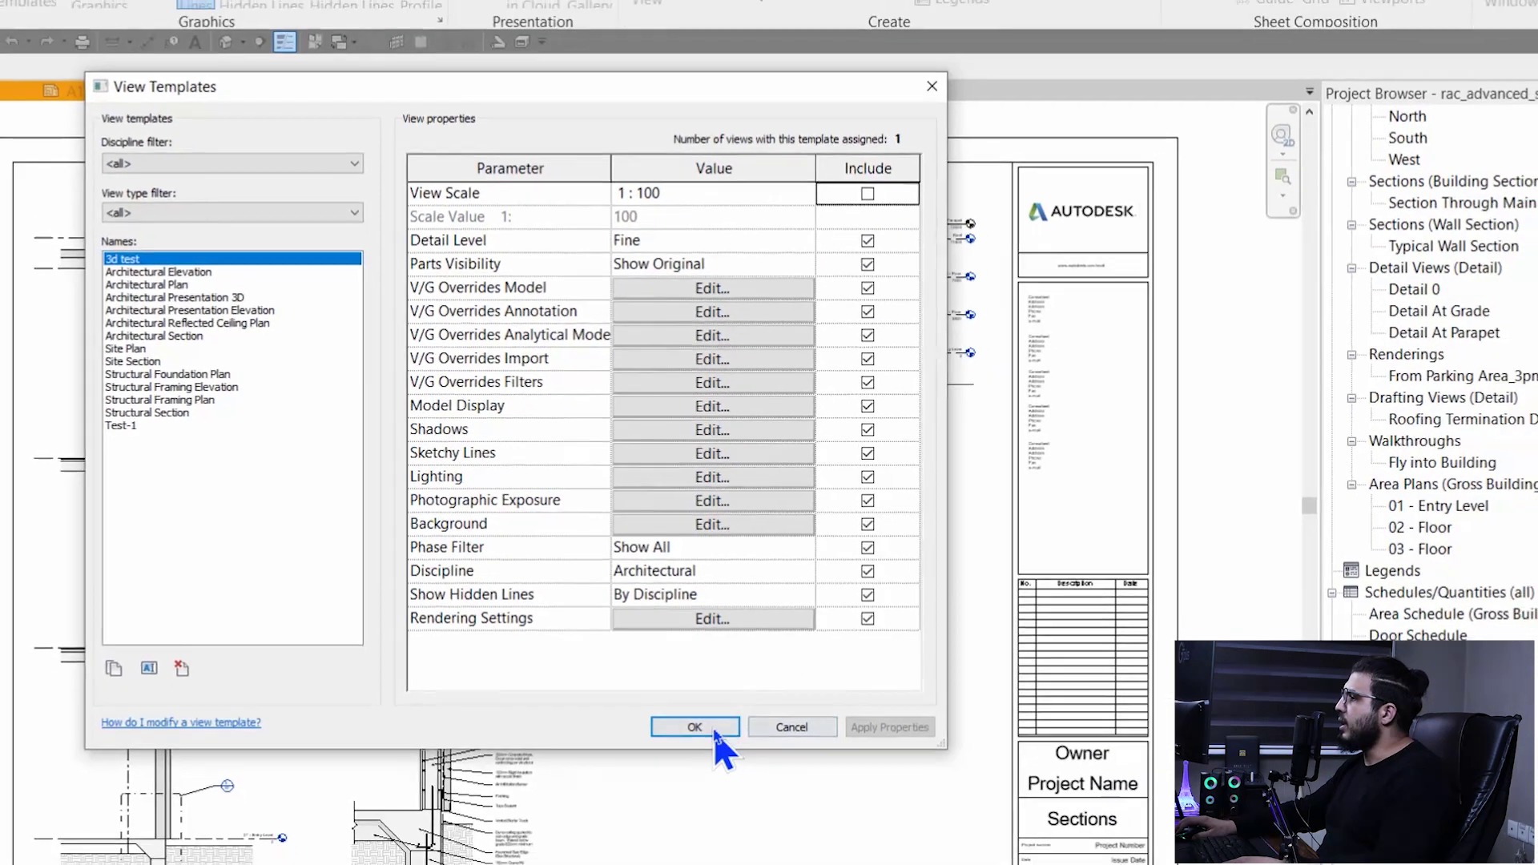
click(732, 755)
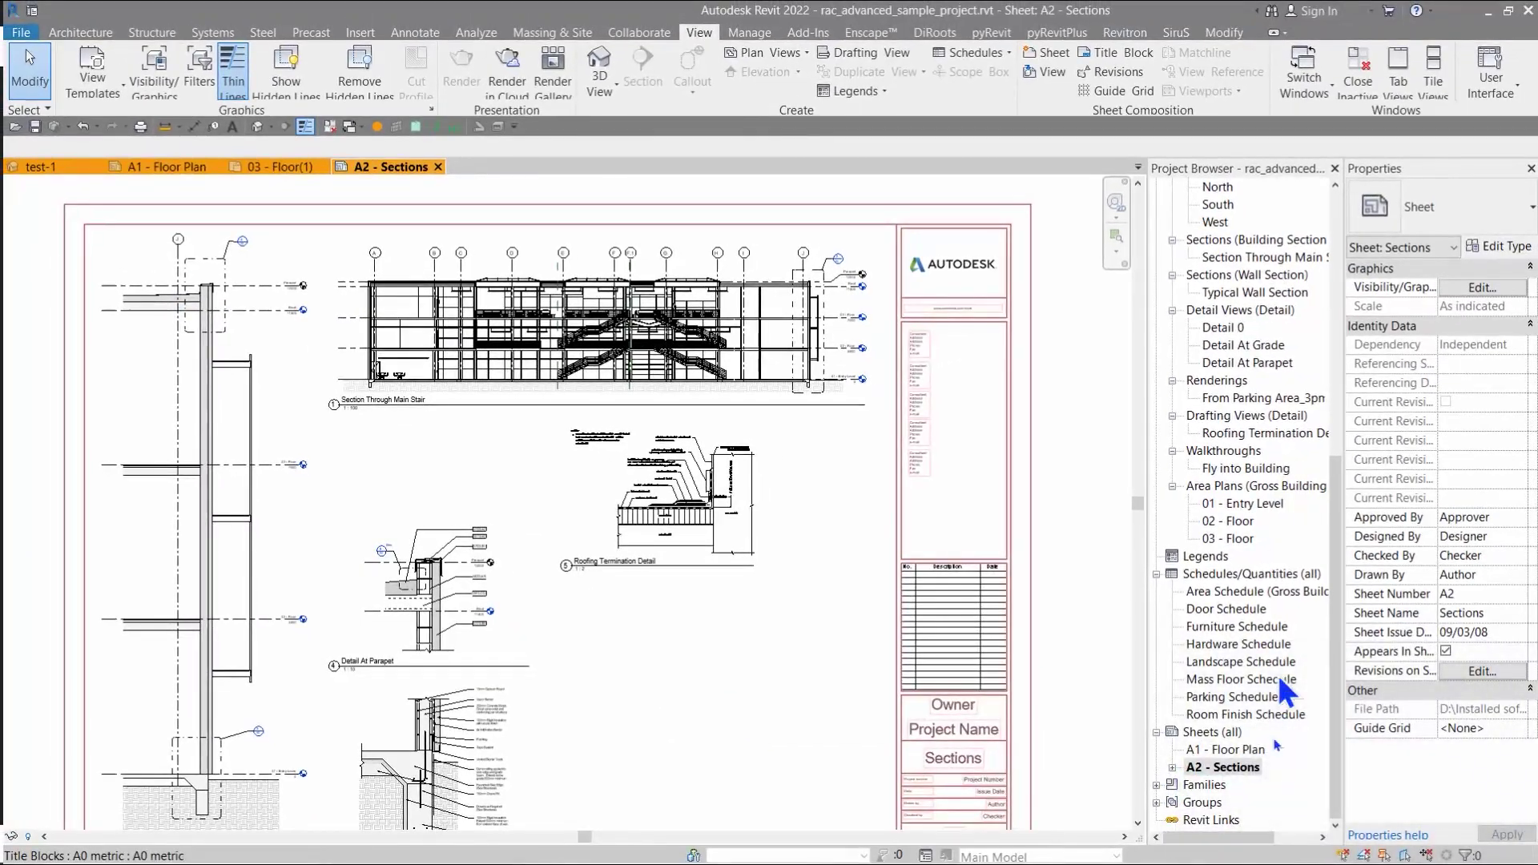
Step: Reapply the scale-free 3d test template to all views on sheet A2 - Sections
right_click(1234, 768)
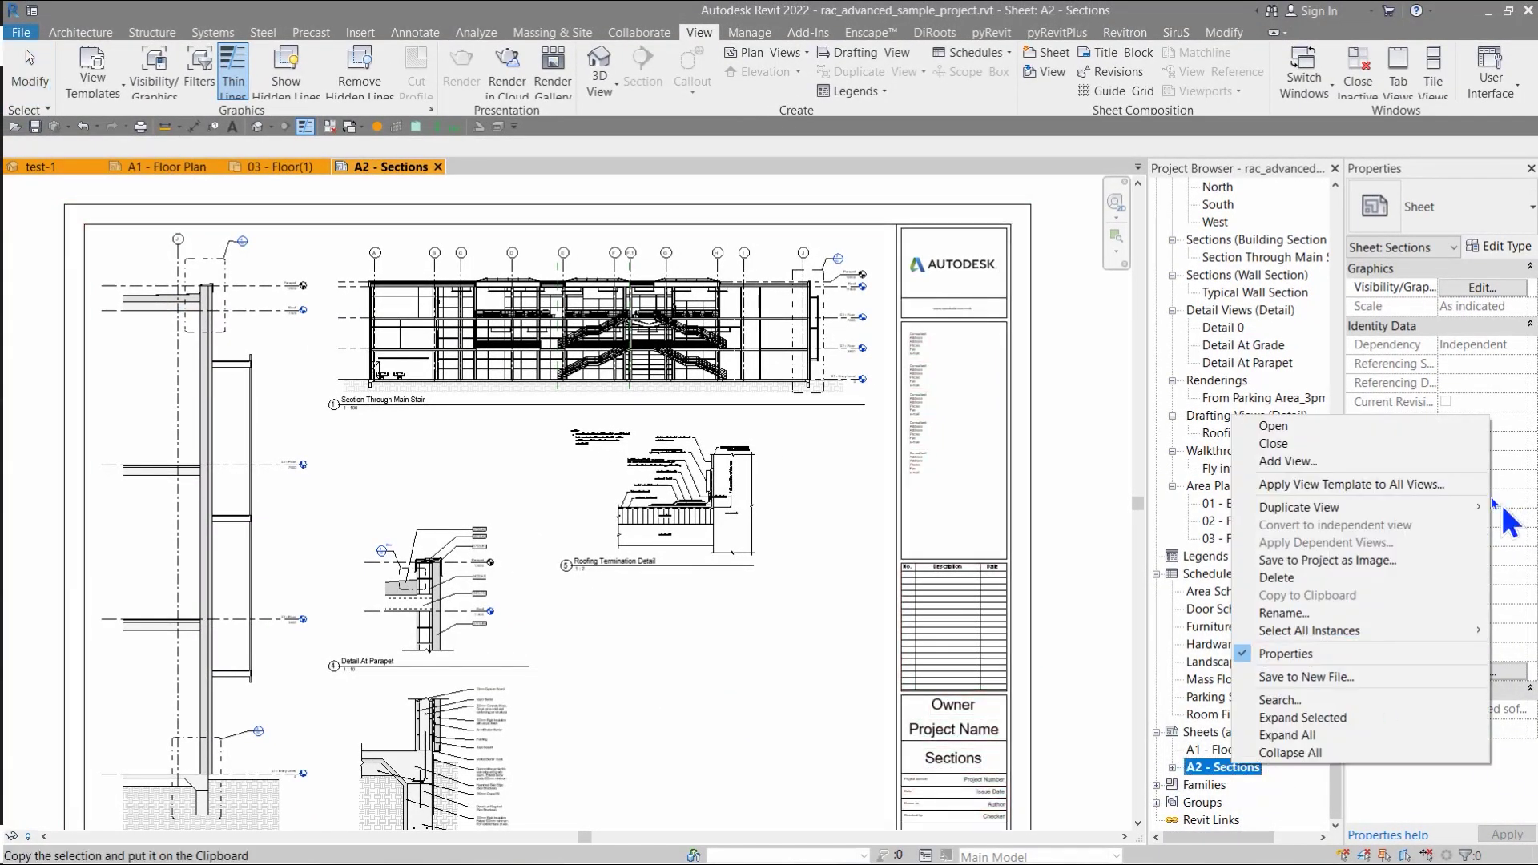
click(1410, 485)
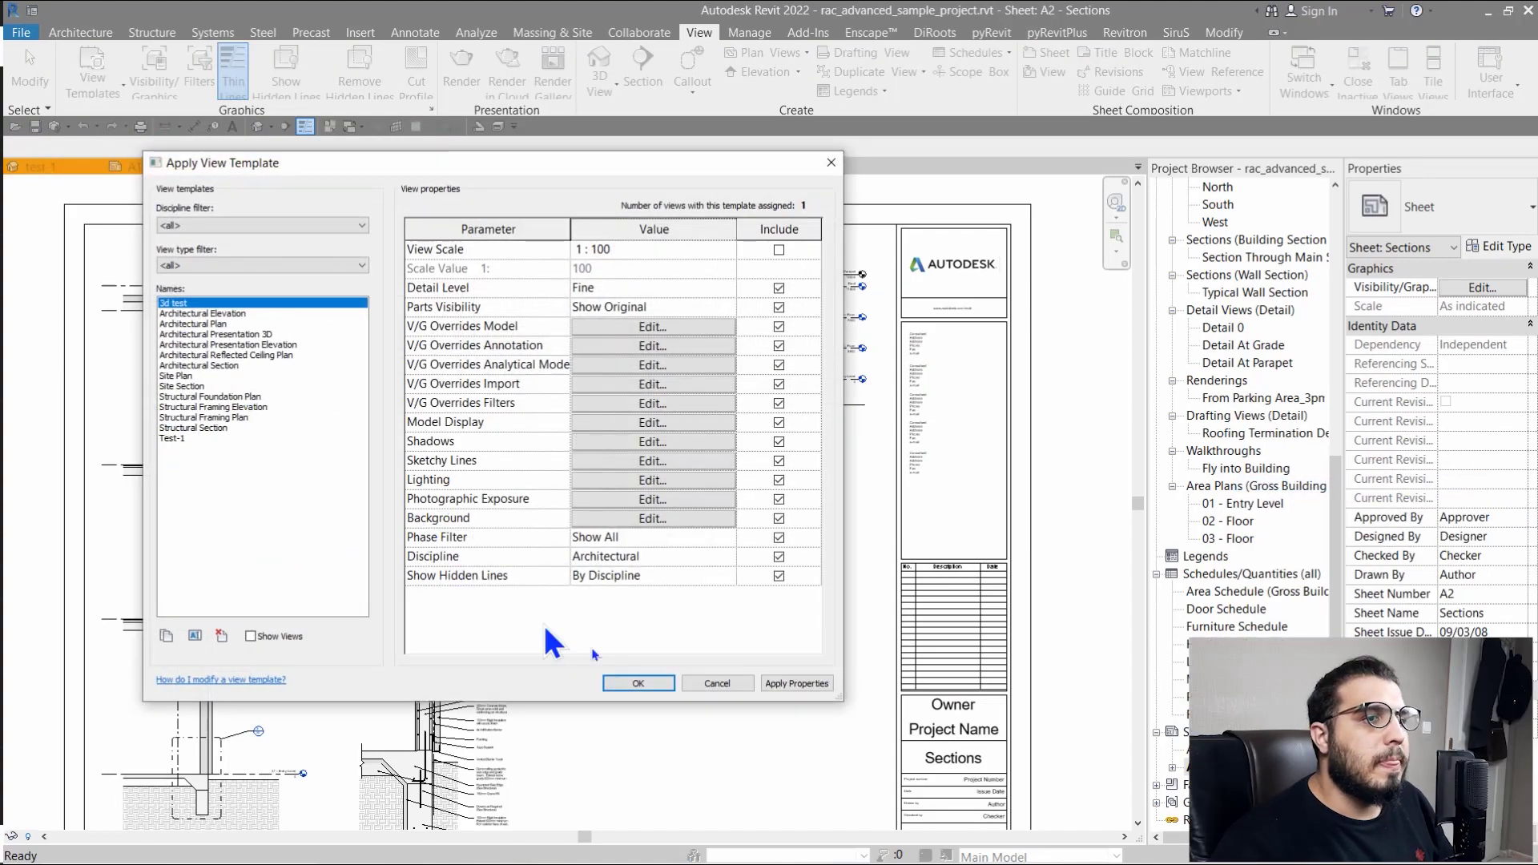
click(638, 683)
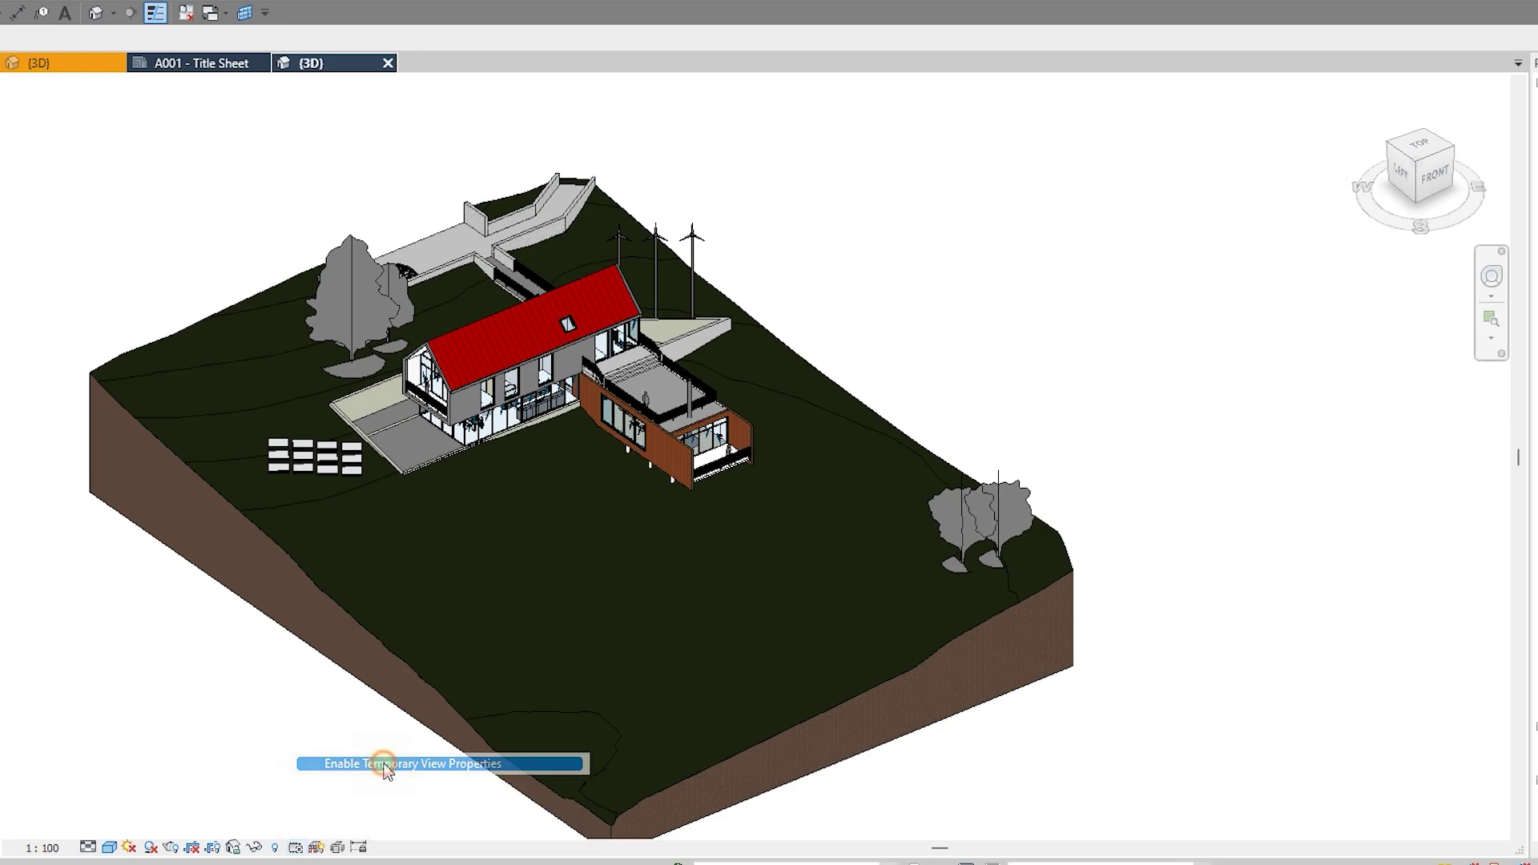
Step: Temporarily apply the 3D View template's black-and-white linework to the {3D} view, then restore its shaded display
click(384, 764)
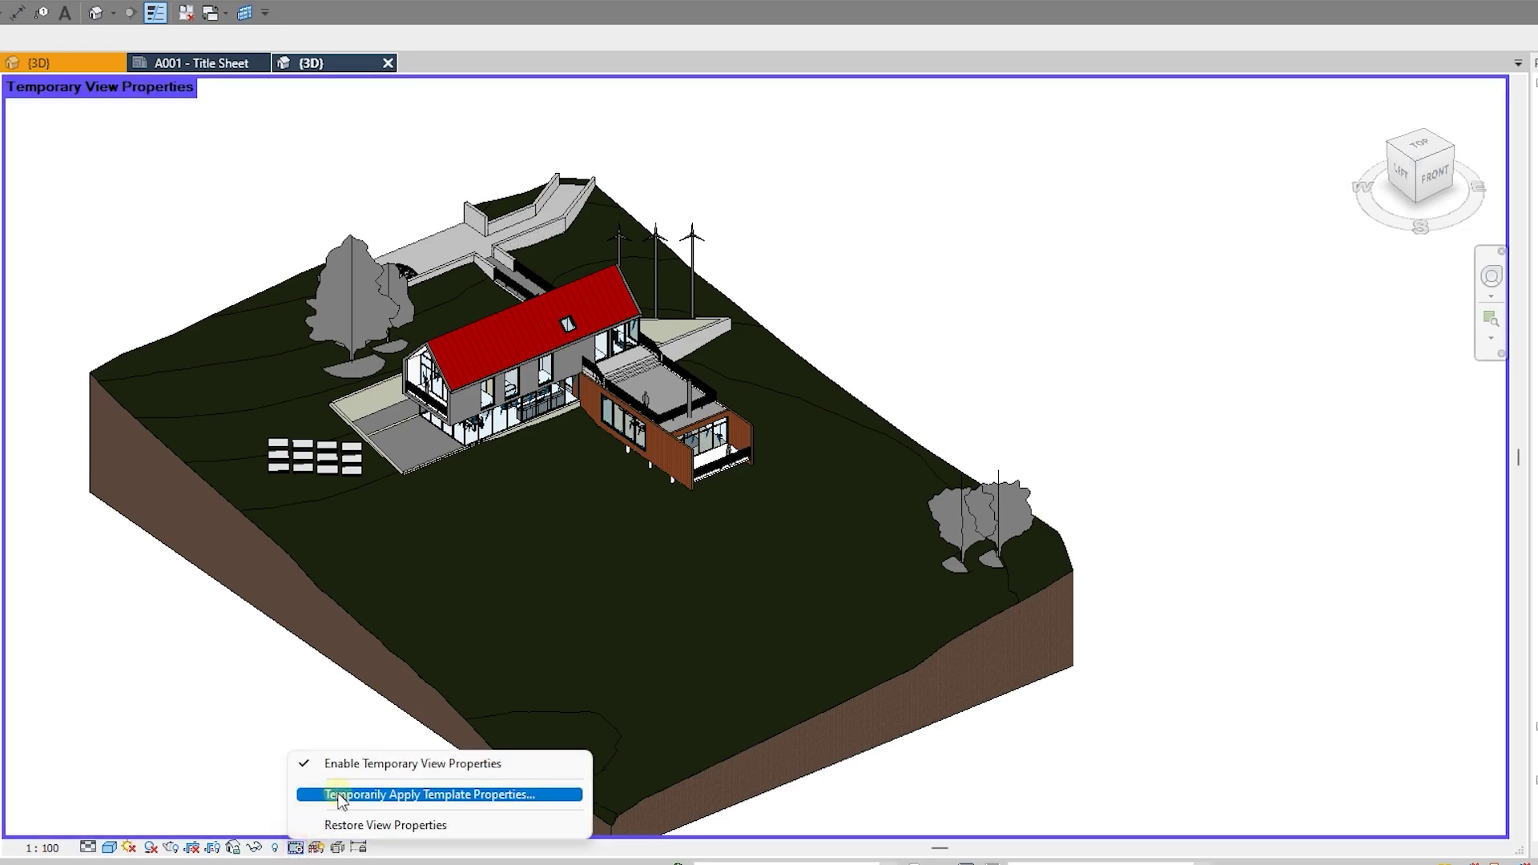
click(340, 796)
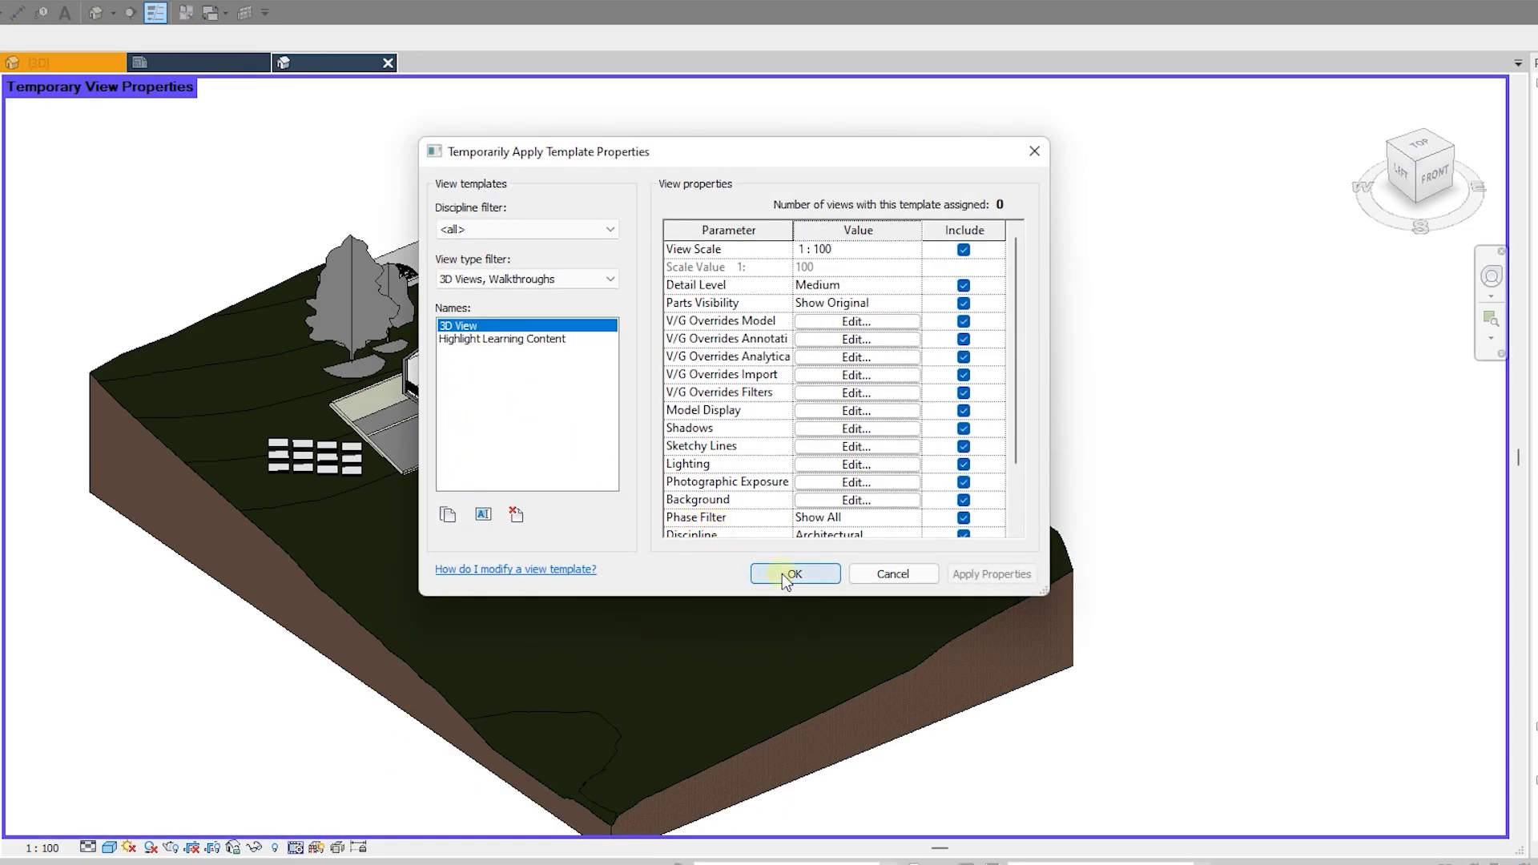
click(793, 573)
scroll(498, 387, up, 5)
scroll(532, 505, down, 4)
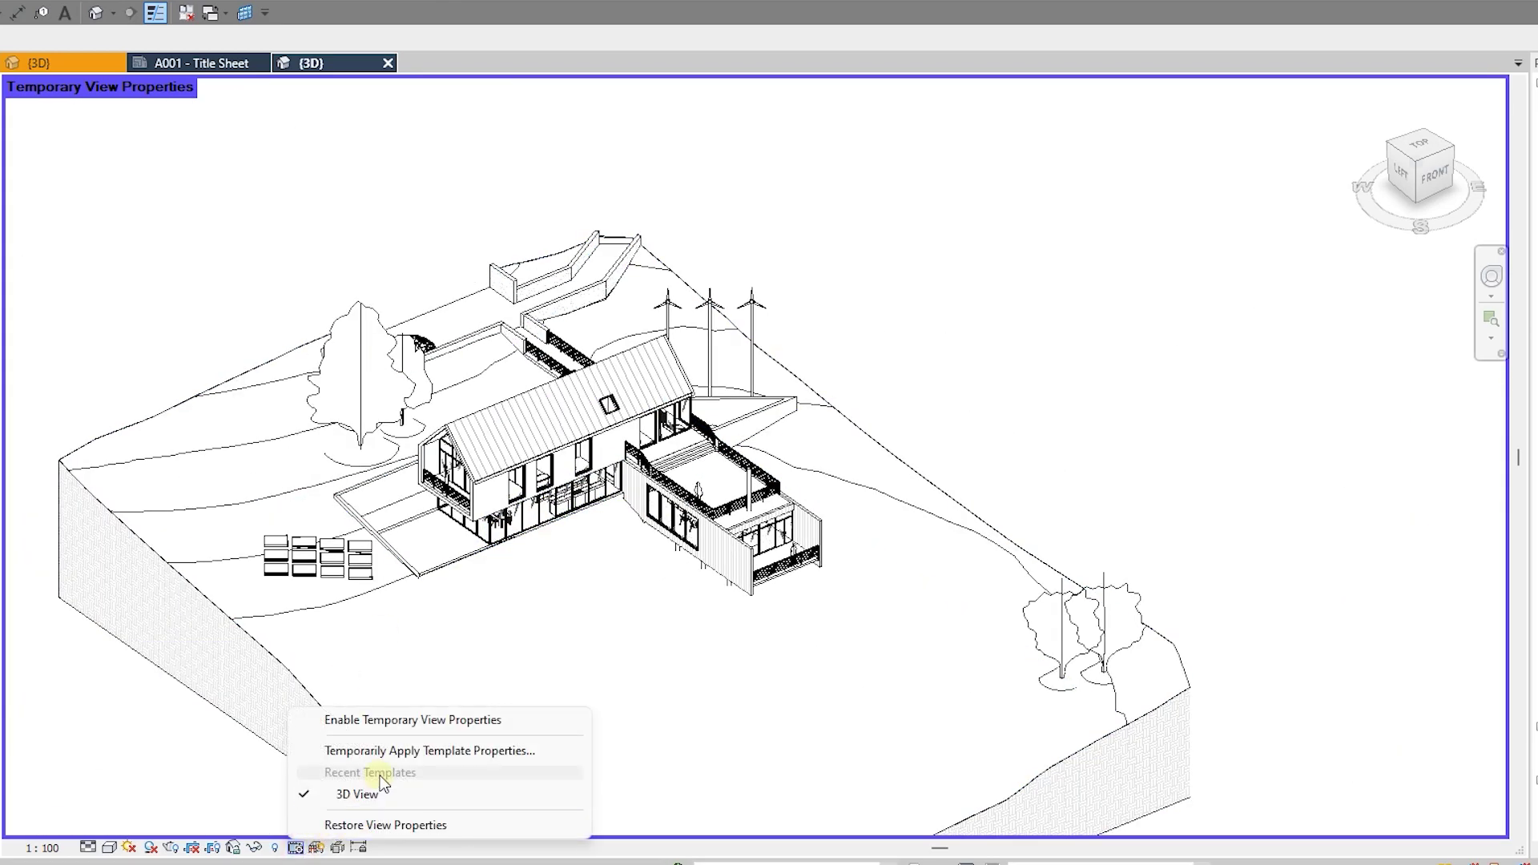
click(377, 825)
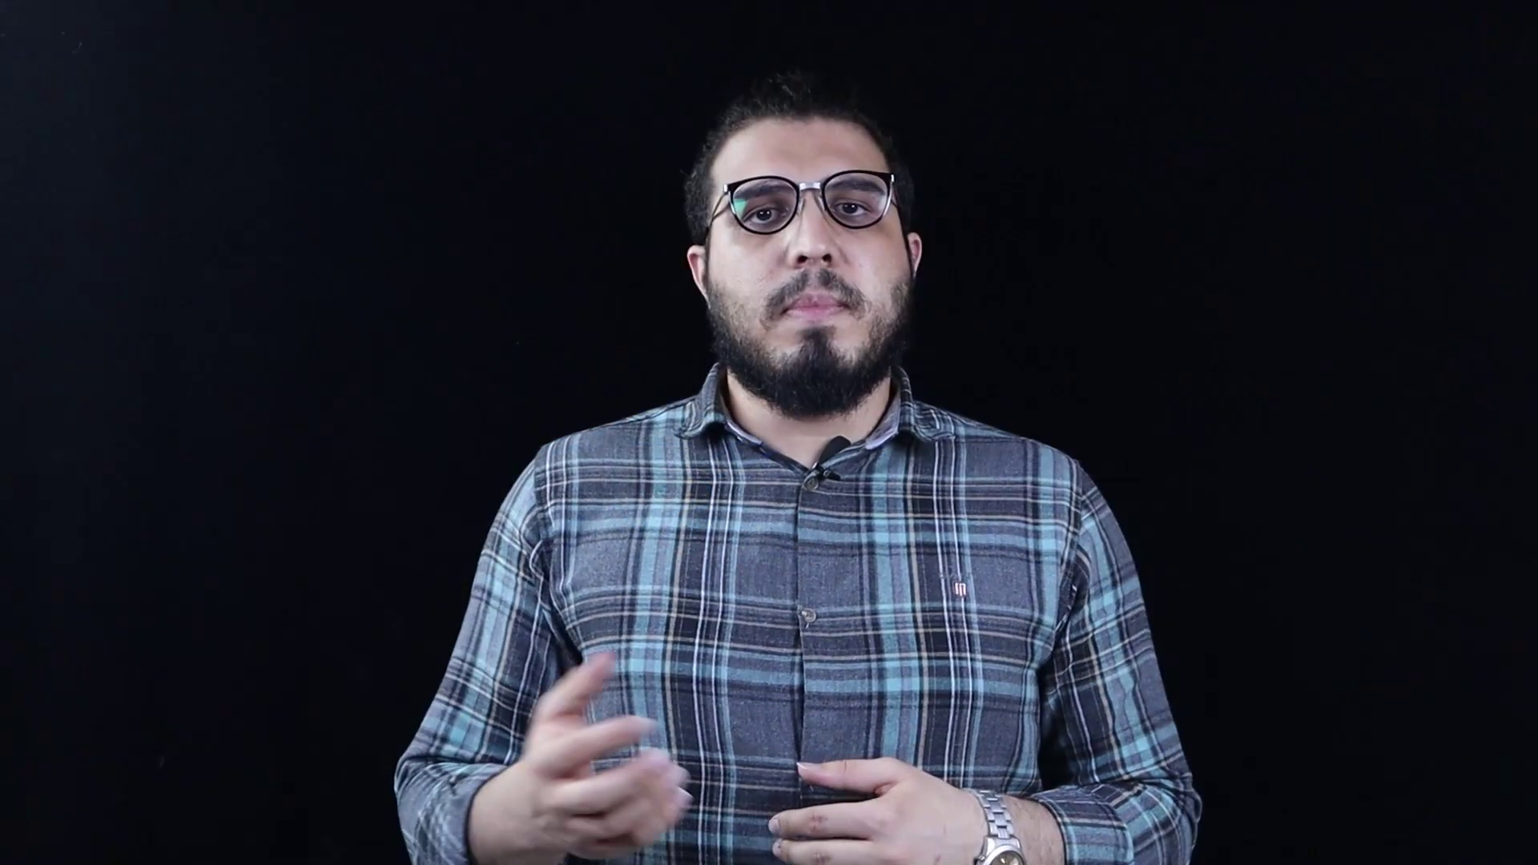